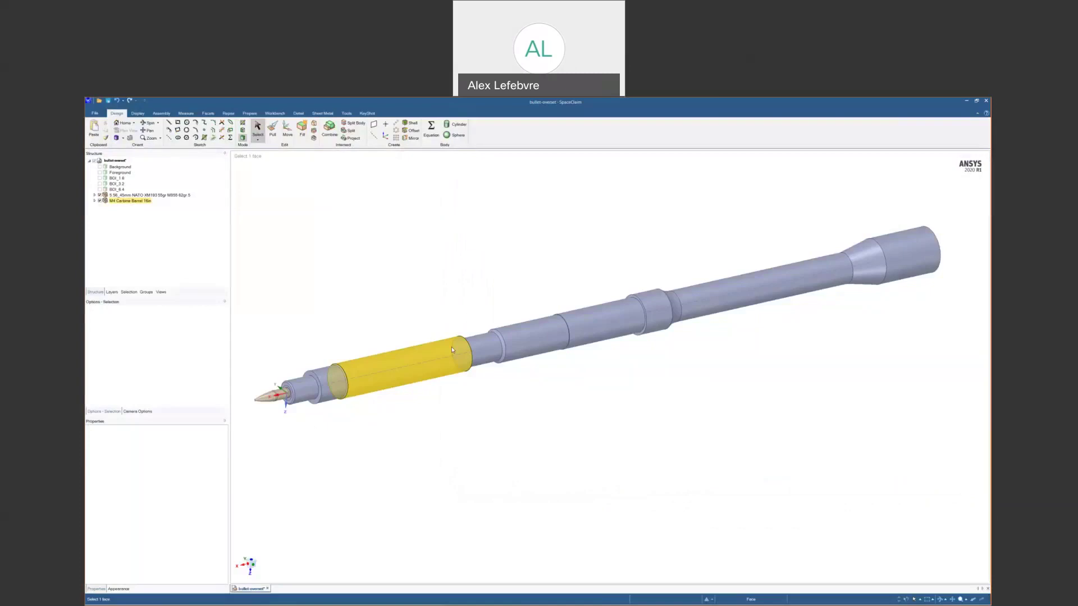
Hide the 5.56 bullet and the M4 Carbine Barrel components
key(Escape)
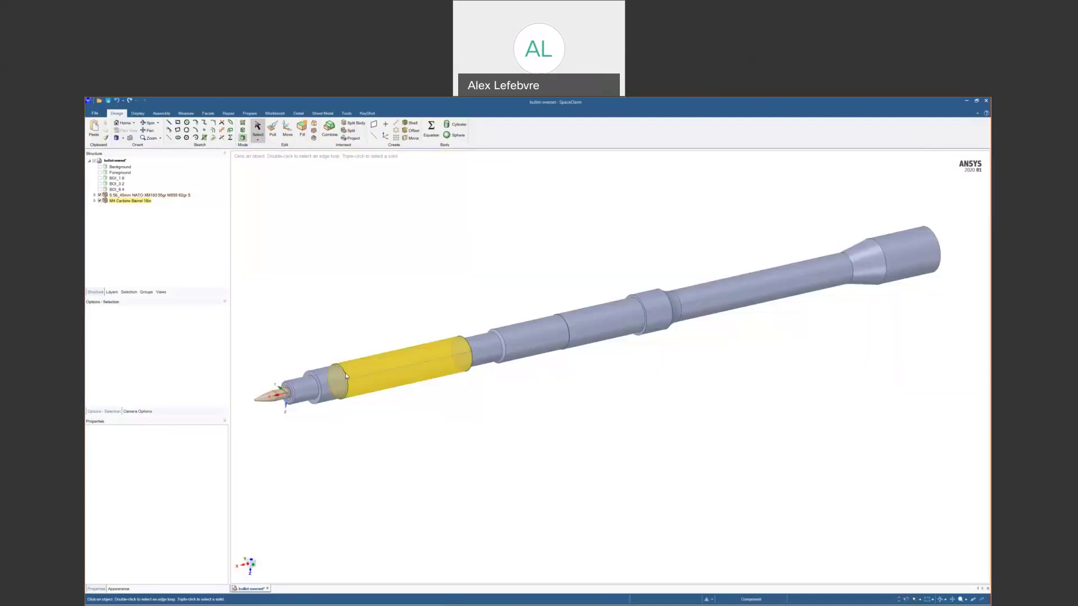
click(346, 372)
click(266, 401)
click(117, 189)
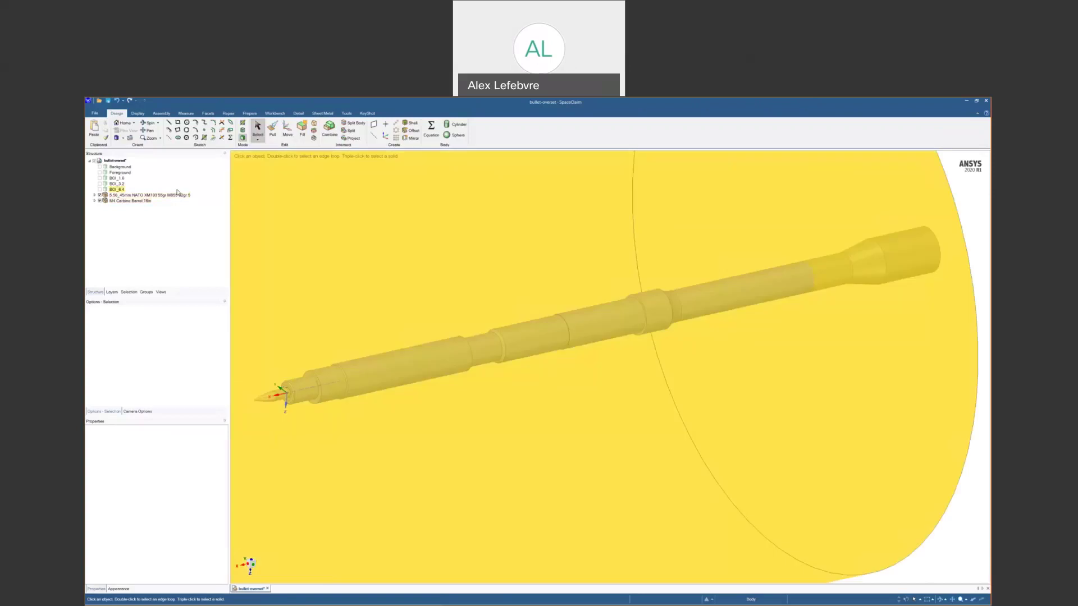
click(162, 195)
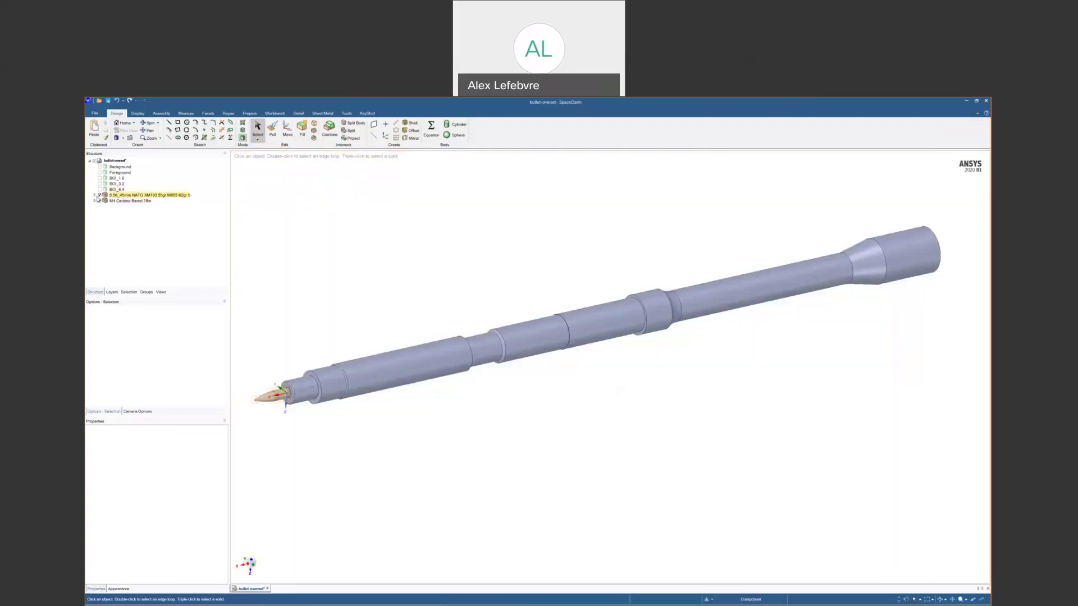
click(99, 200)
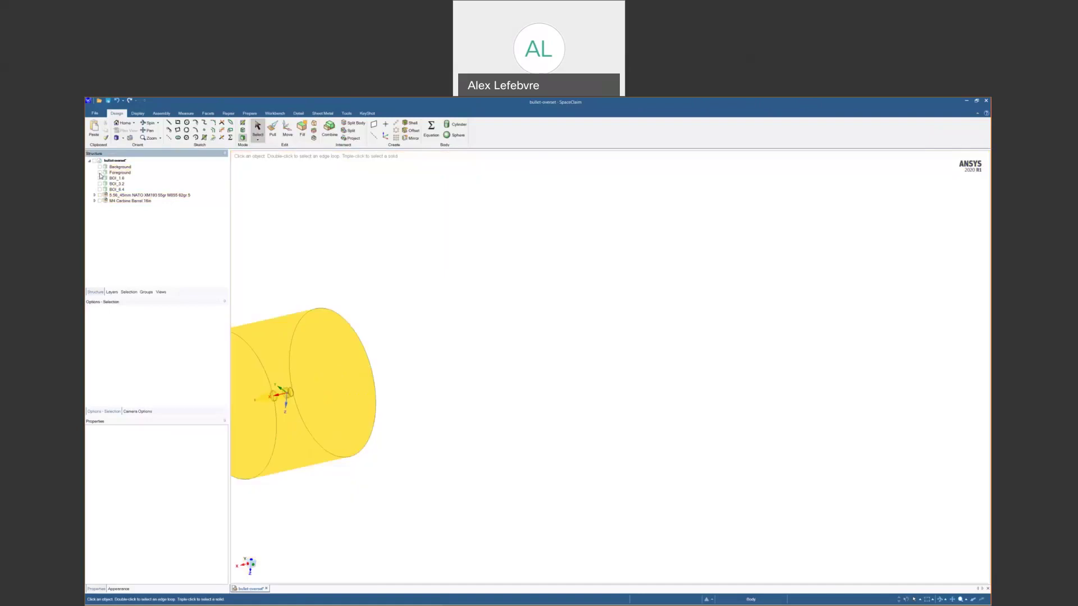
Show the Background body and fit the whole cylinder in view
click(100, 167)
scroll(563, 378, down, 5)
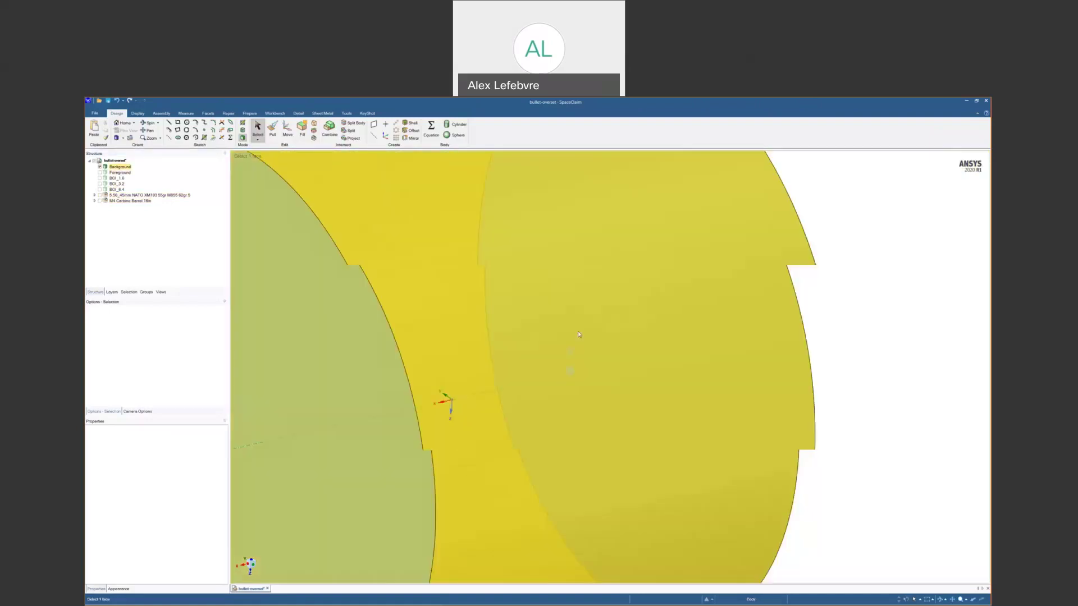
scroll(578, 332, down, 3)
click(331, 227)
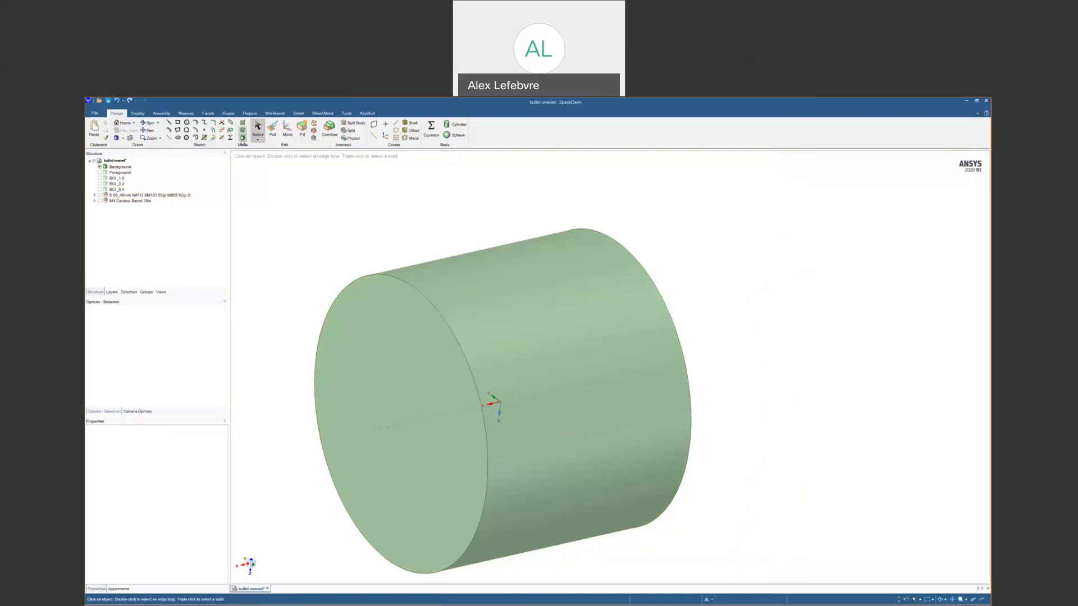
Cut a section view through the Background cylinder along its central axis to expose the barrel cavity
click(381, 428)
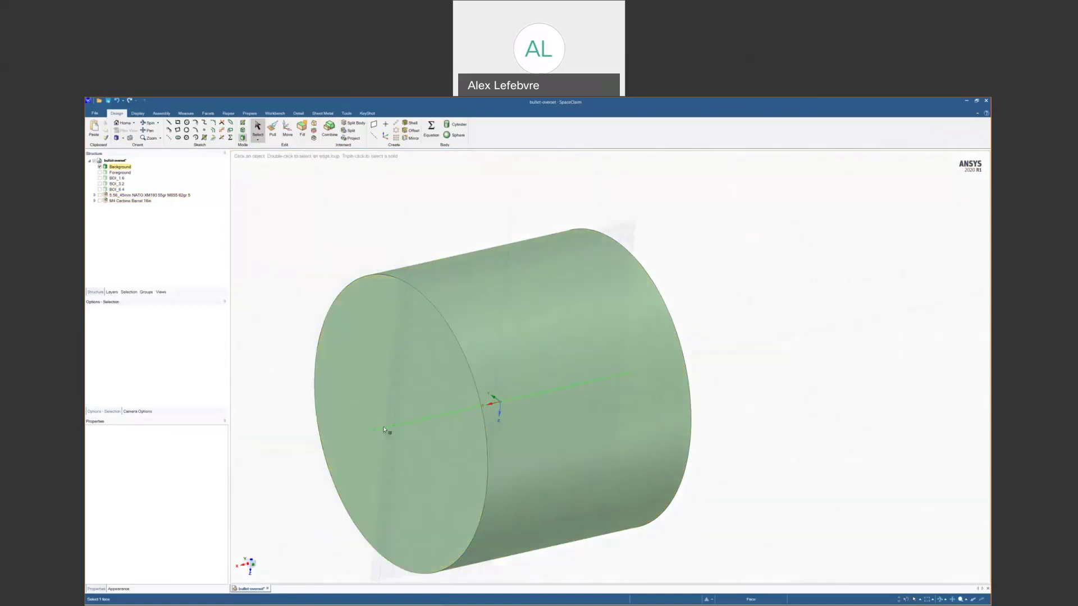
key(x)
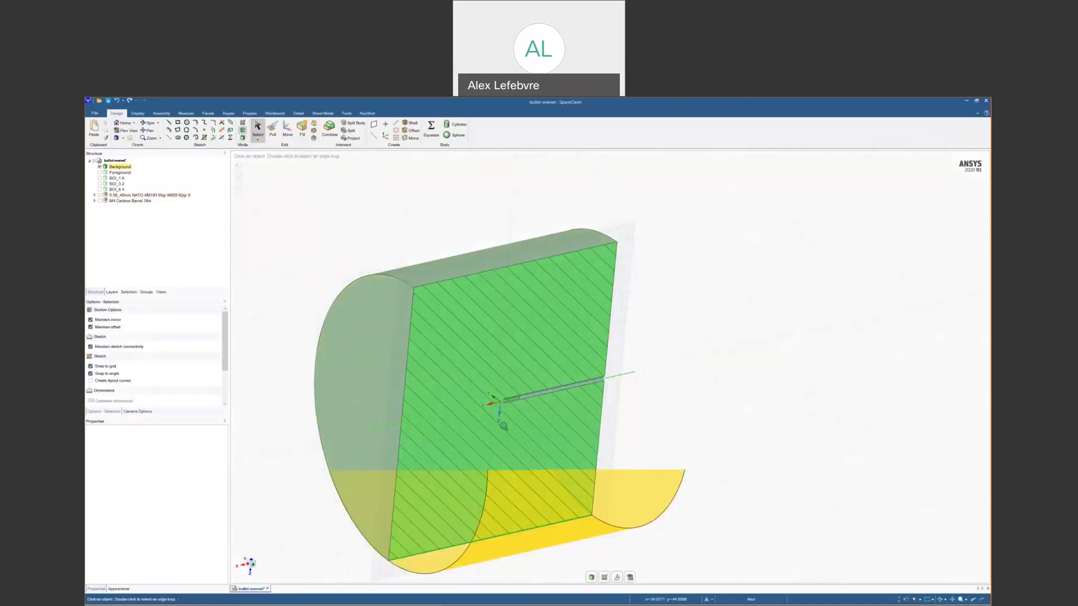
click(504, 427)
key(v)
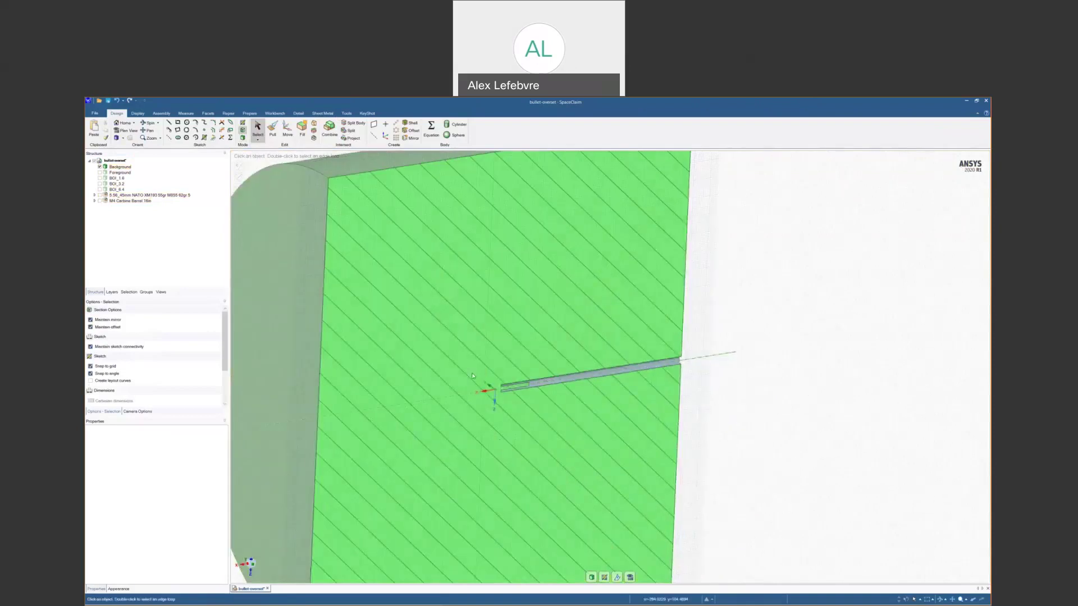
Show the Foreground and BOI_1.6 bodies in the section view
click(119, 173)
key(Escape)
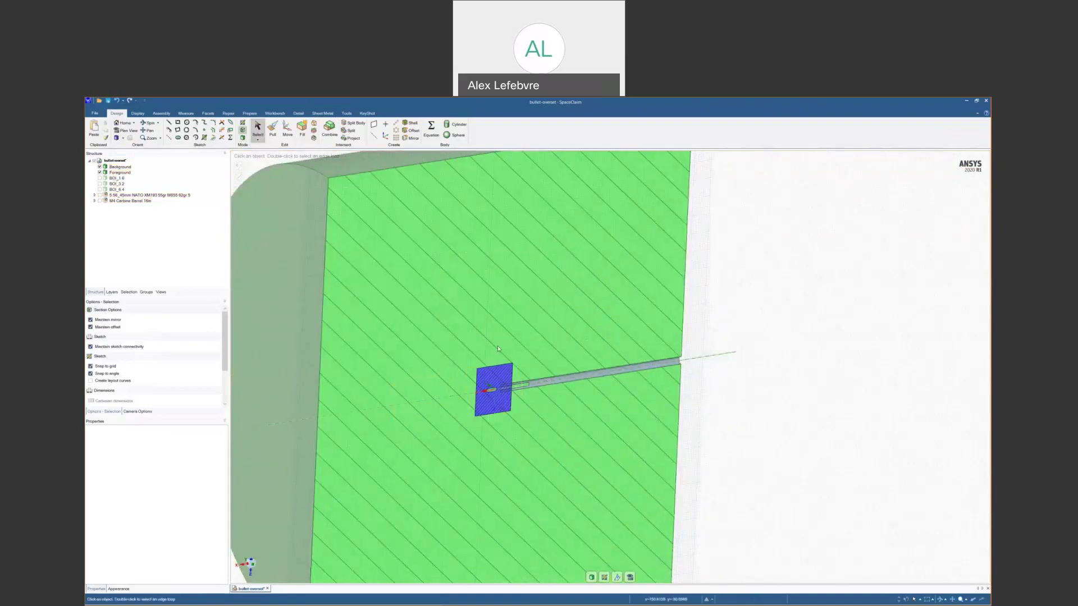
click(117, 178)
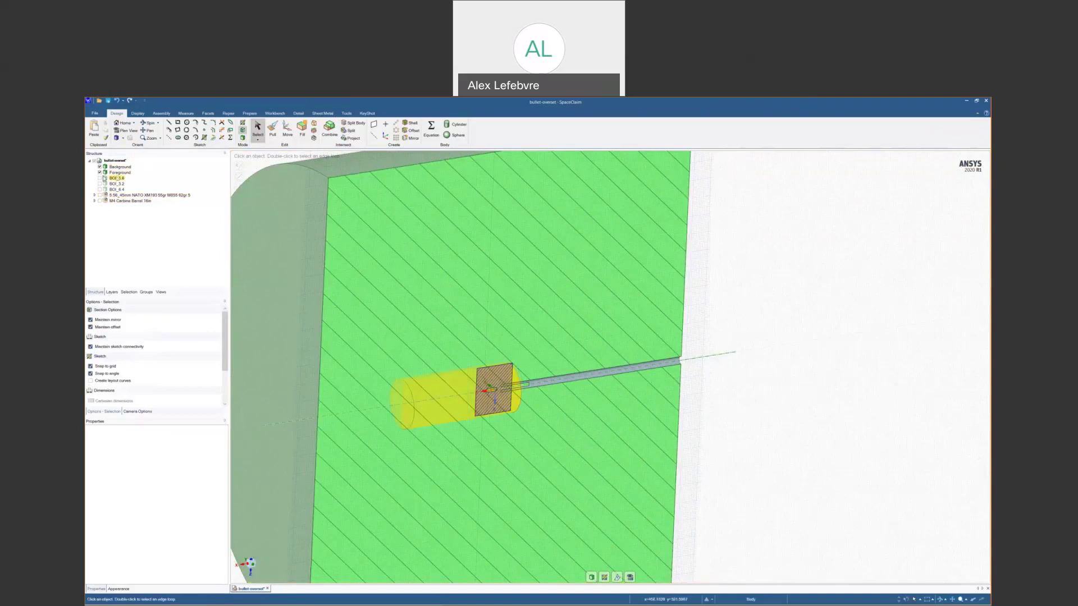
click(100, 178)
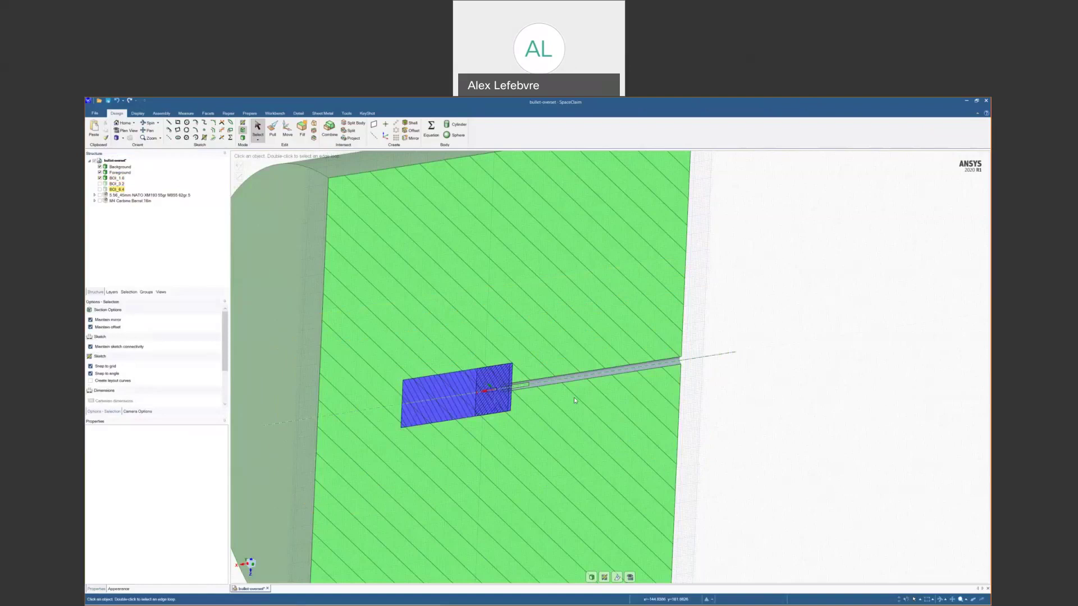
Search Windows for Fluent and launch Fluent 2020 R1
mouse_move(286, 599)
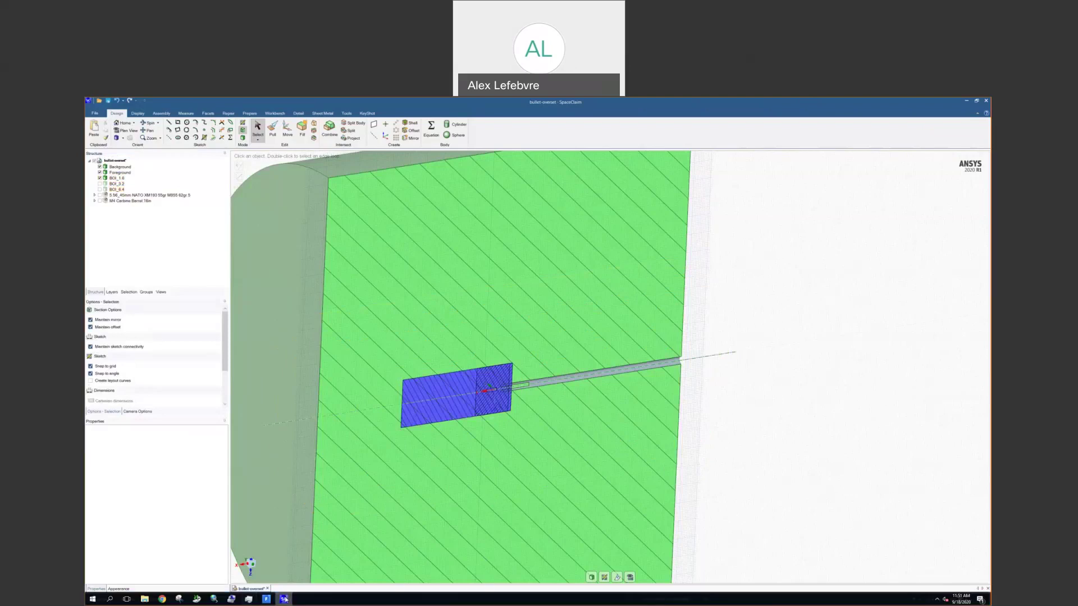
click(110, 599)
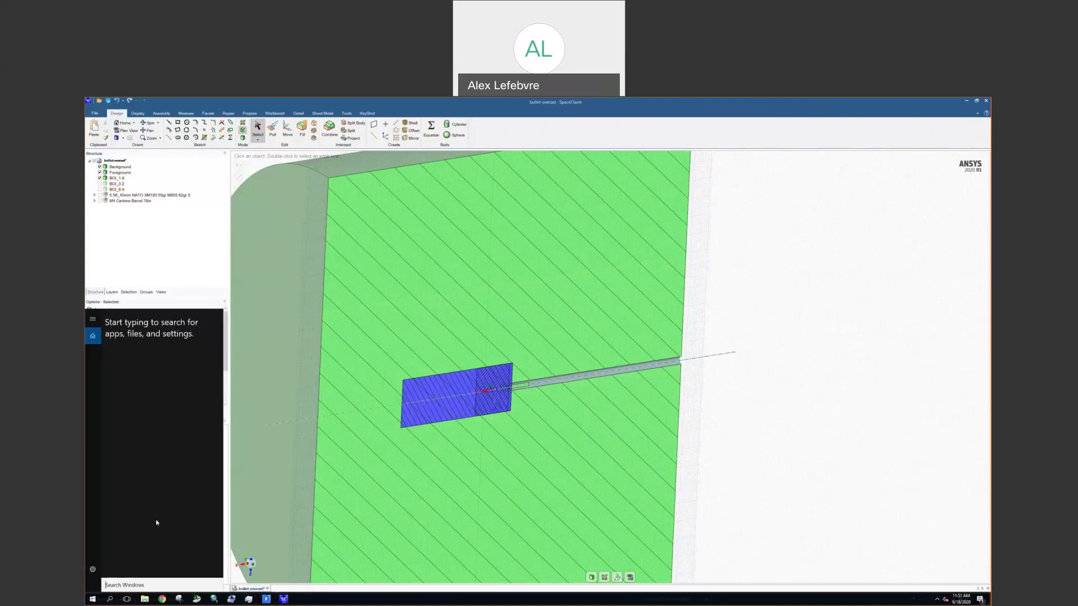
text(flu)
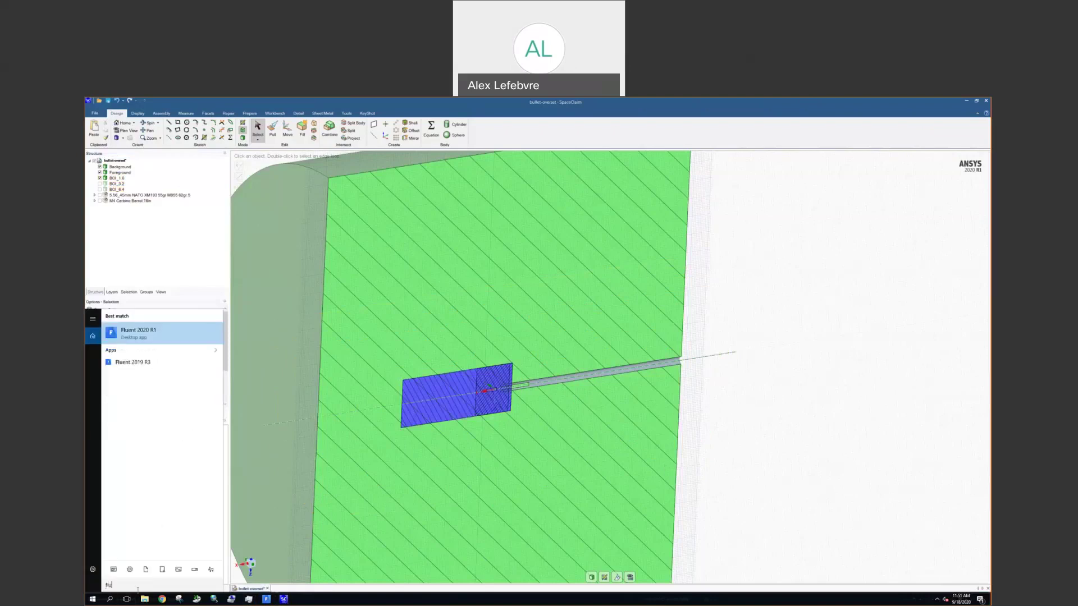
click(154, 338)
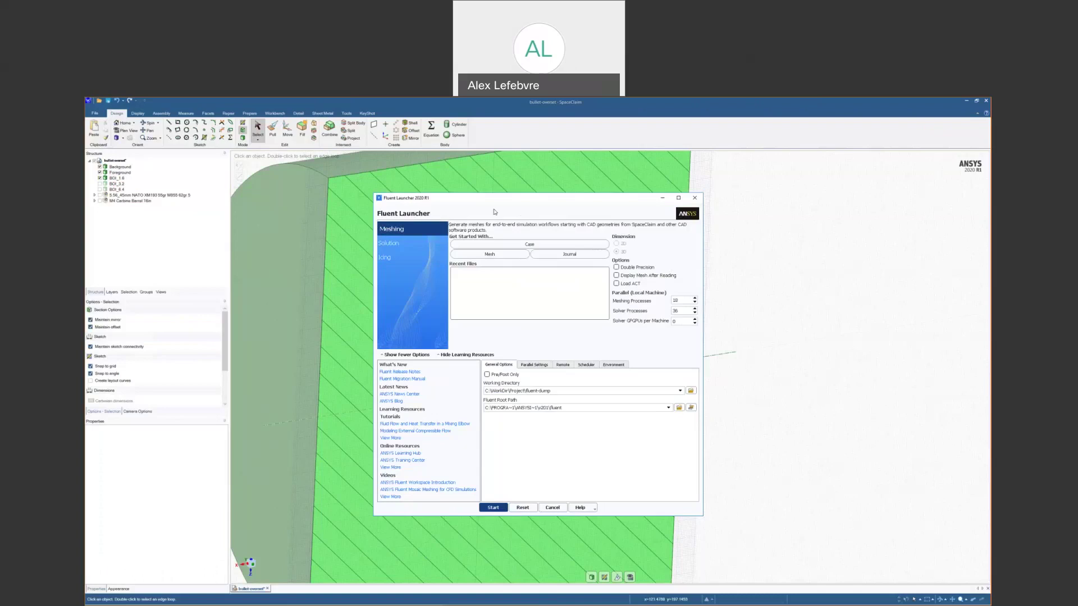
Start Fluent in Meshing mode with the mesh file simple-bullet-v3-cylinder-2.0E5.msh.gz
click(504, 259)
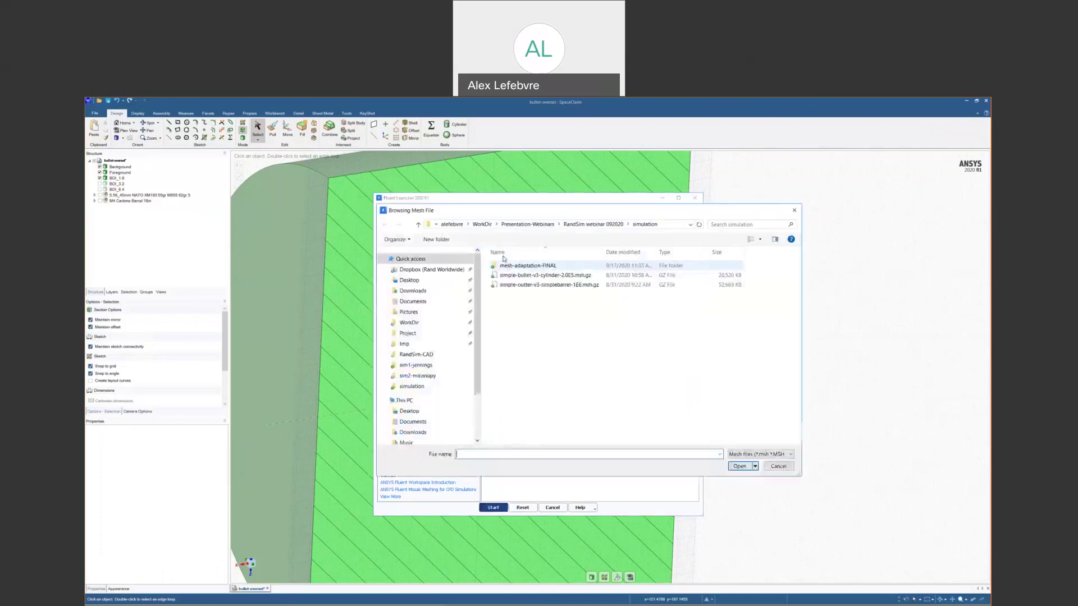
click(537, 277)
click(740, 466)
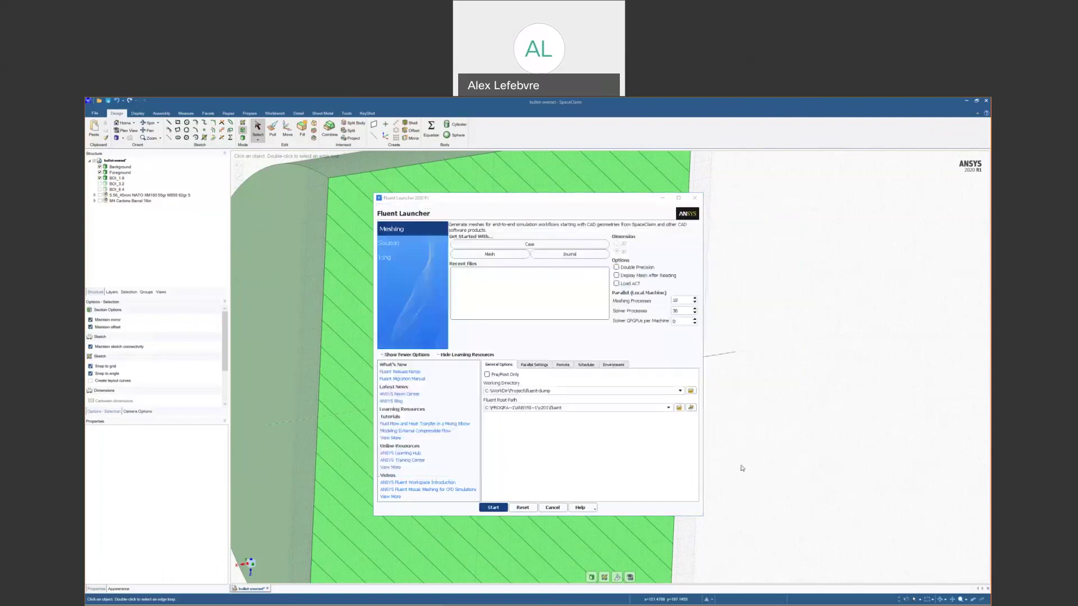
click(502, 509)
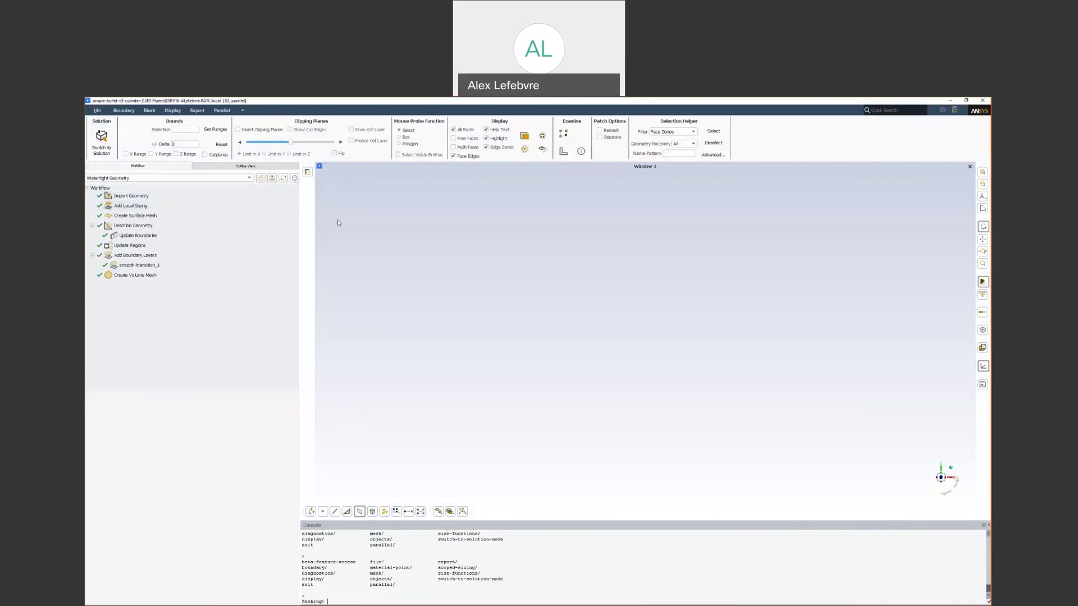
Display the volume mesh clipped in Z with the cell layer drawn, and examine the refinement around the bullet and the outer boundary
click(164, 276)
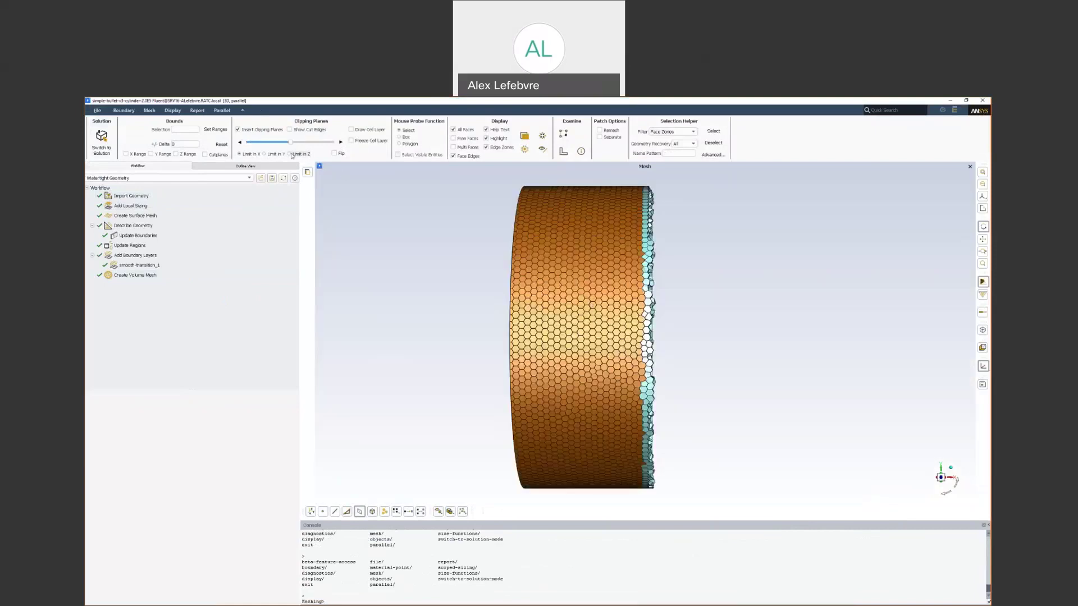
click(291, 154)
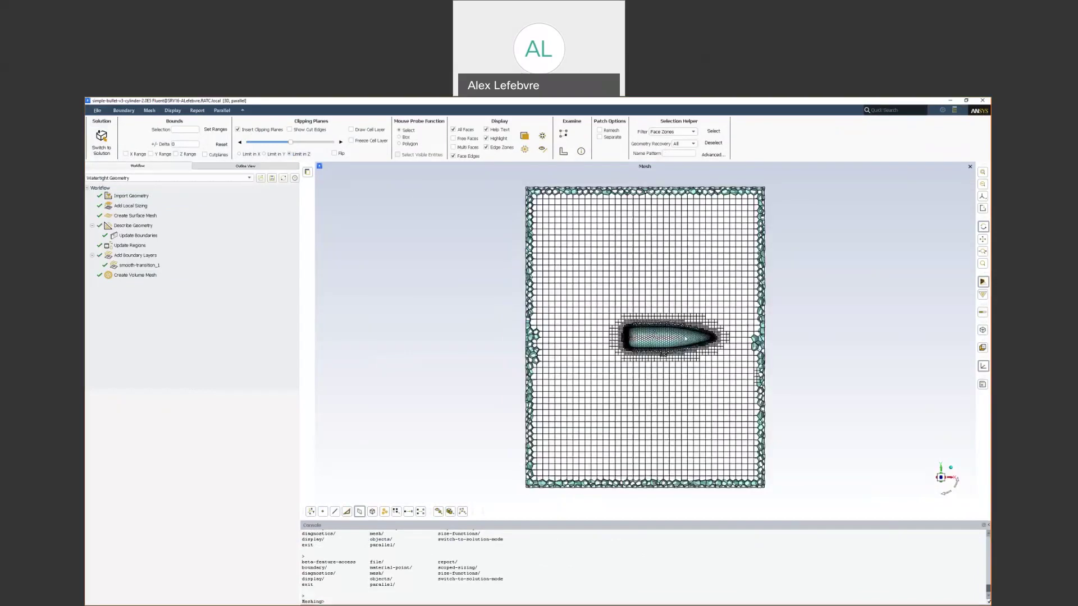
scroll(714, 339, up, 10)
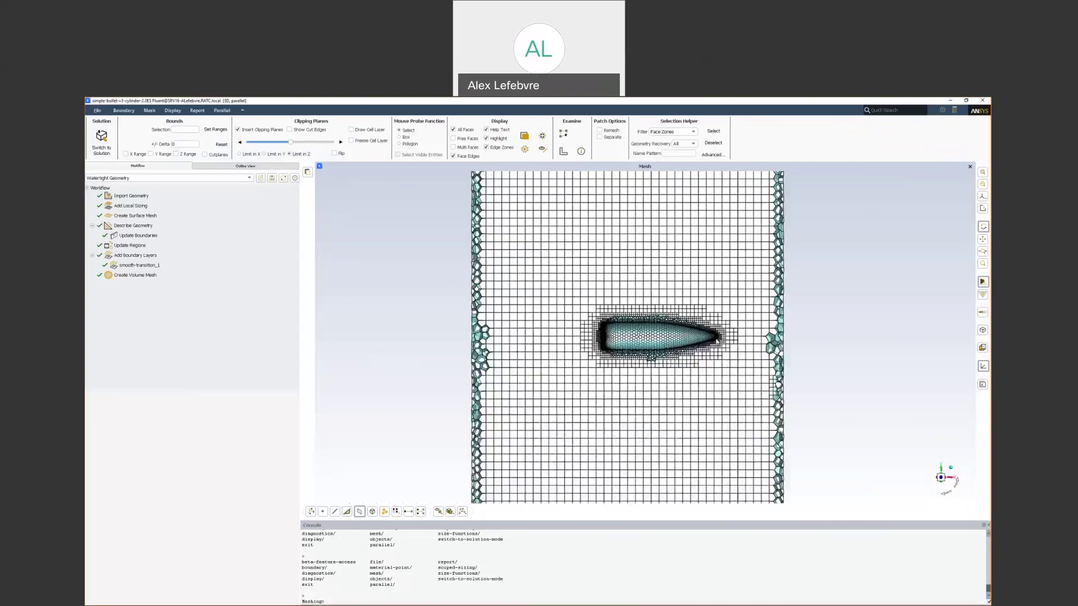
click(351, 129)
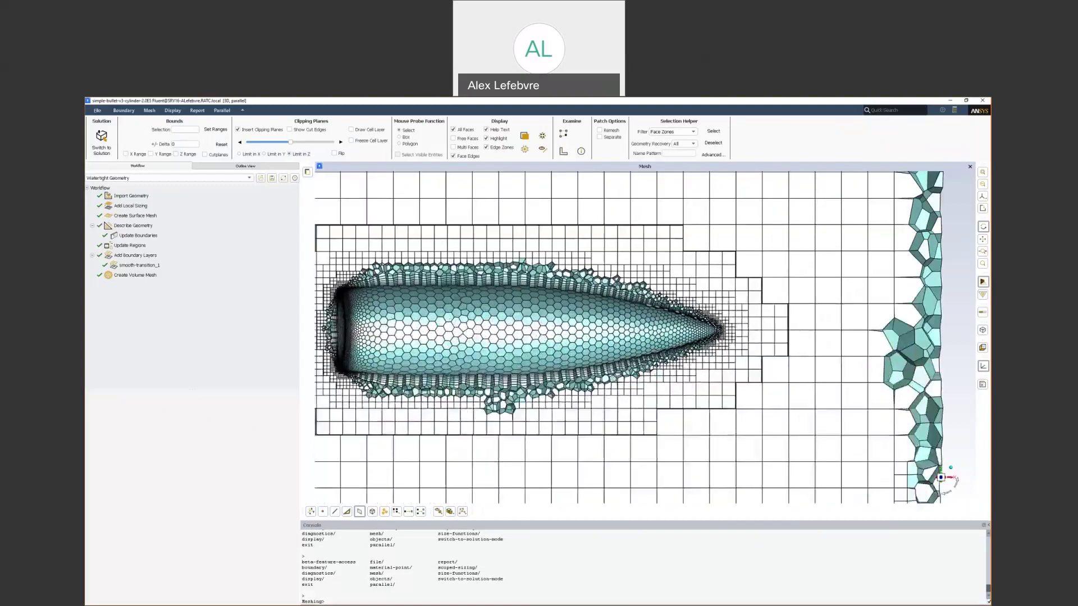
scroll(719, 336, down, 5)
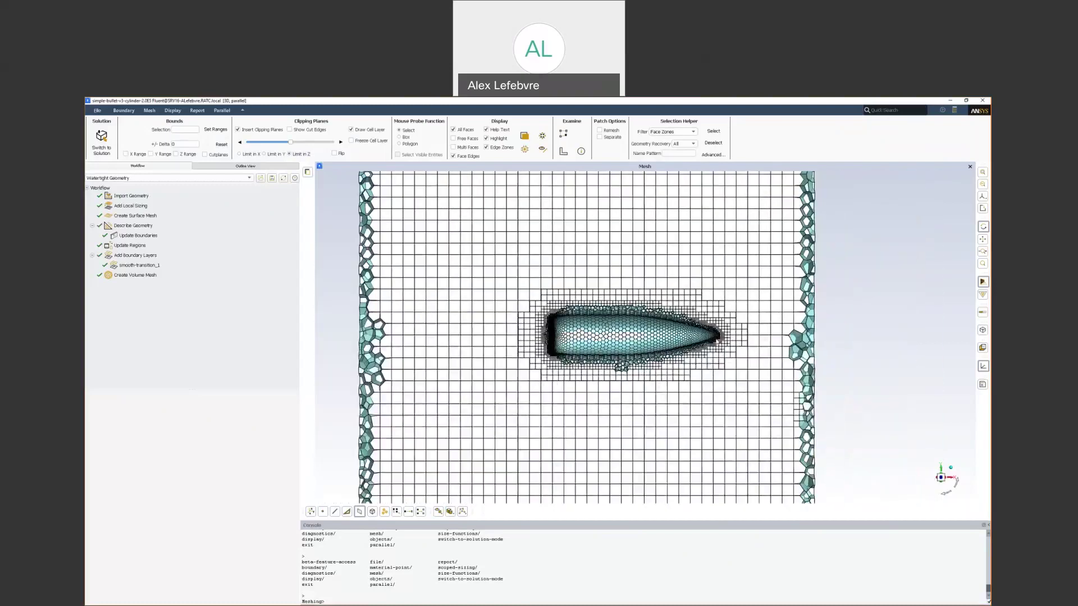
scroll(717, 340, down, 8)
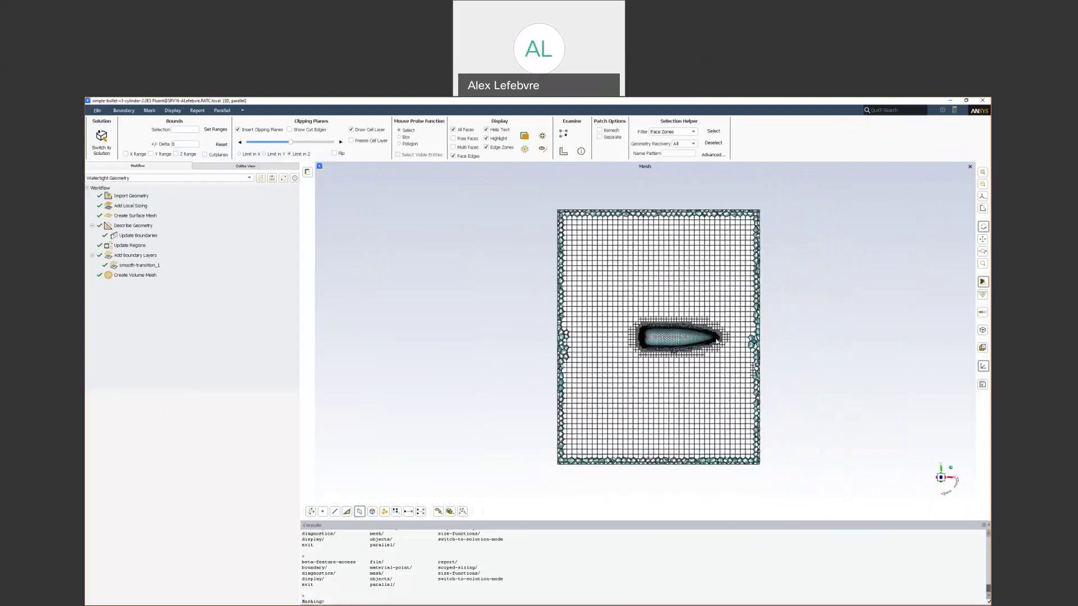
scroll(718, 339, up, 10)
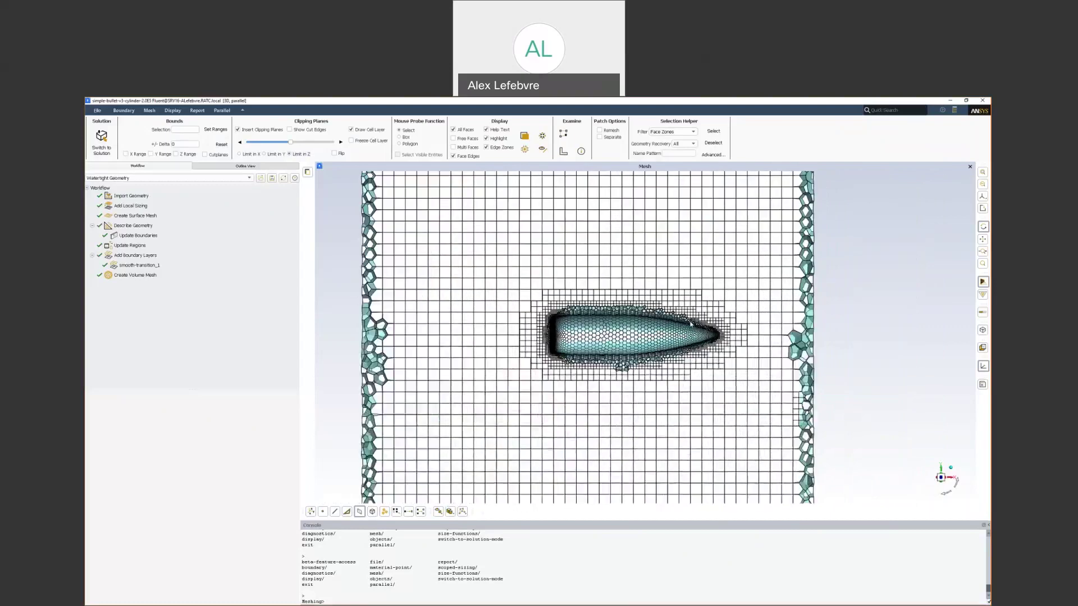
scroll(690, 324, up, 5)
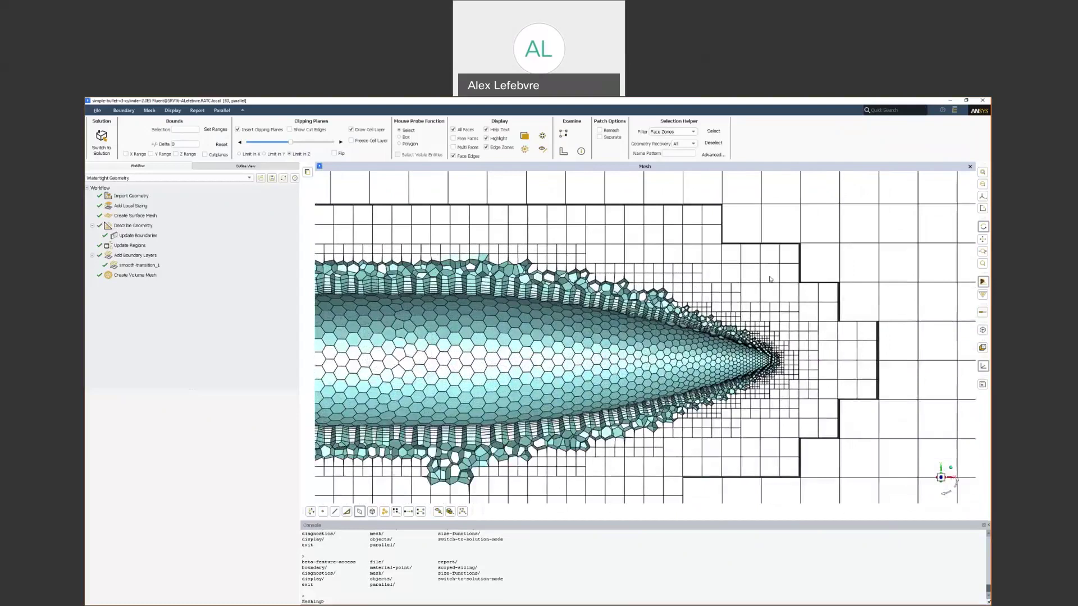
scroll(770, 279, down, 15)
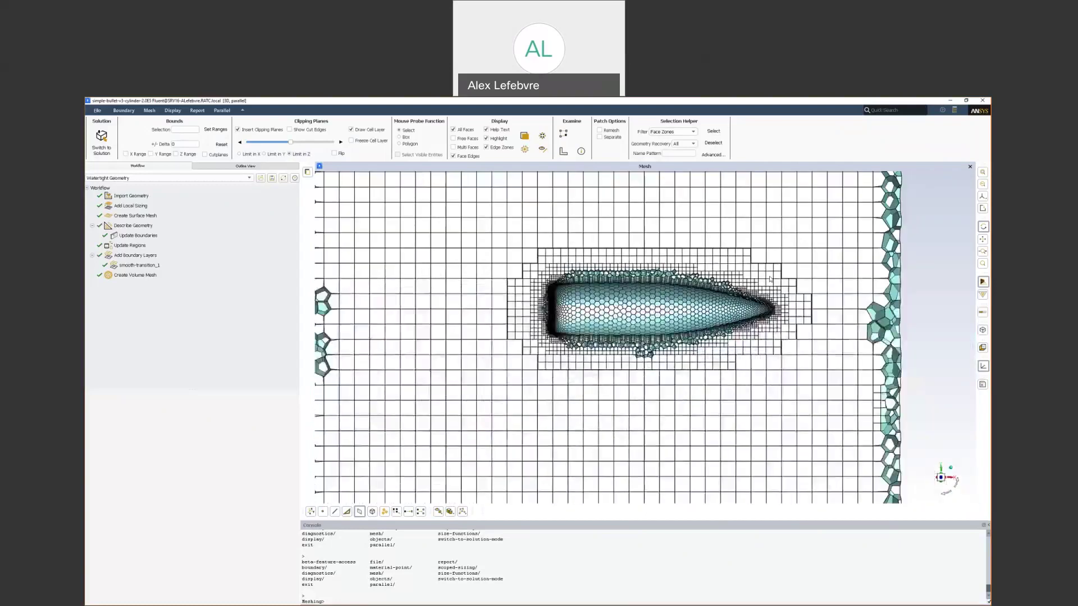
scroll(771, 279, down, 3)
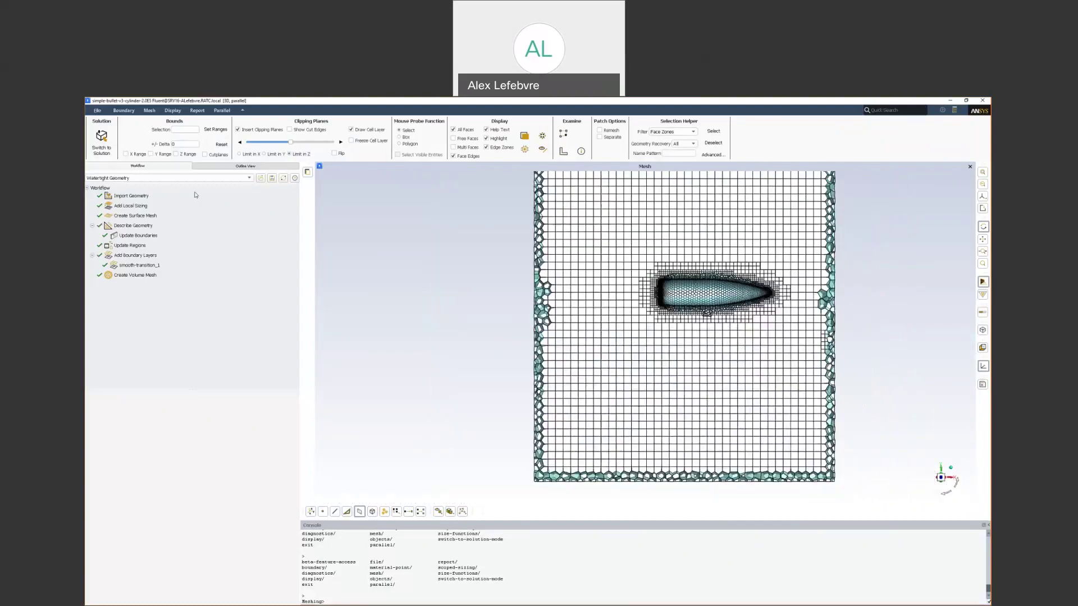
Reset the meshing workflow, discarding its tasks and mesh data, and start a new Watertight Geometry workflow
click(284, 178)
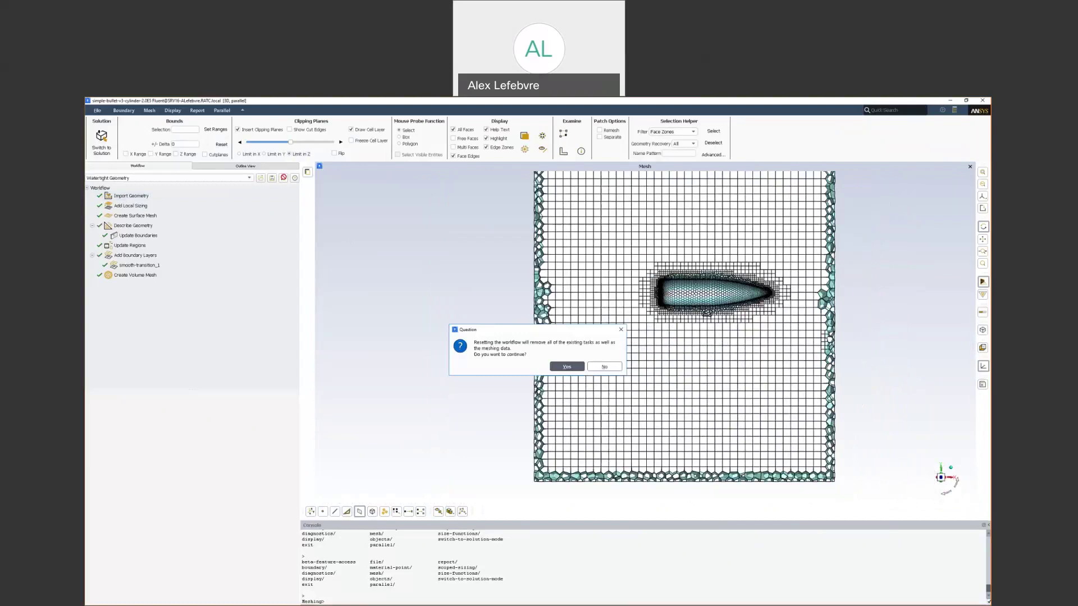
click(577, 366)
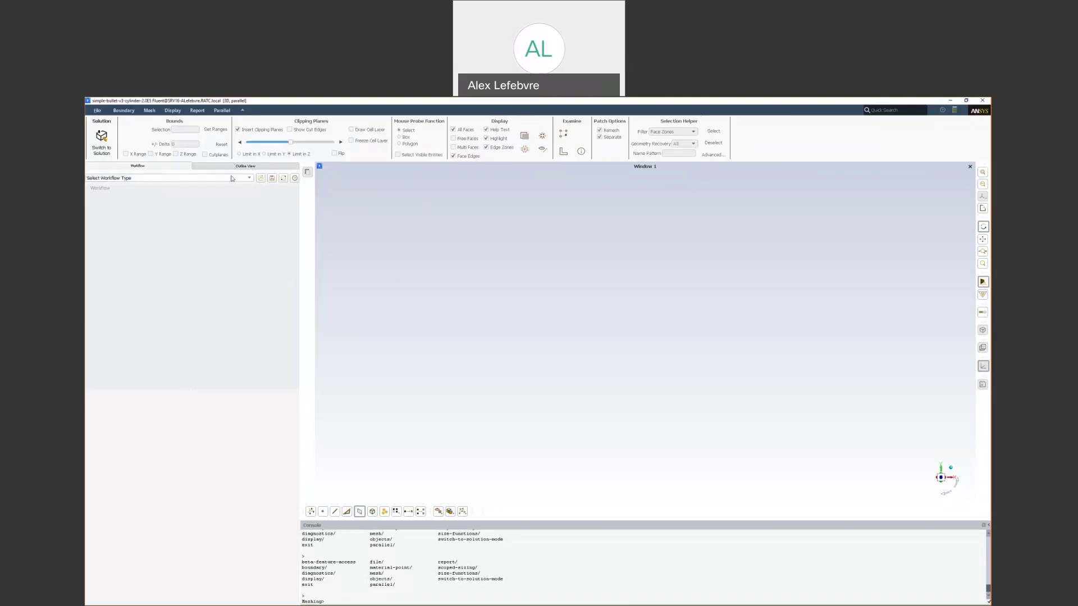
click(231, 179)
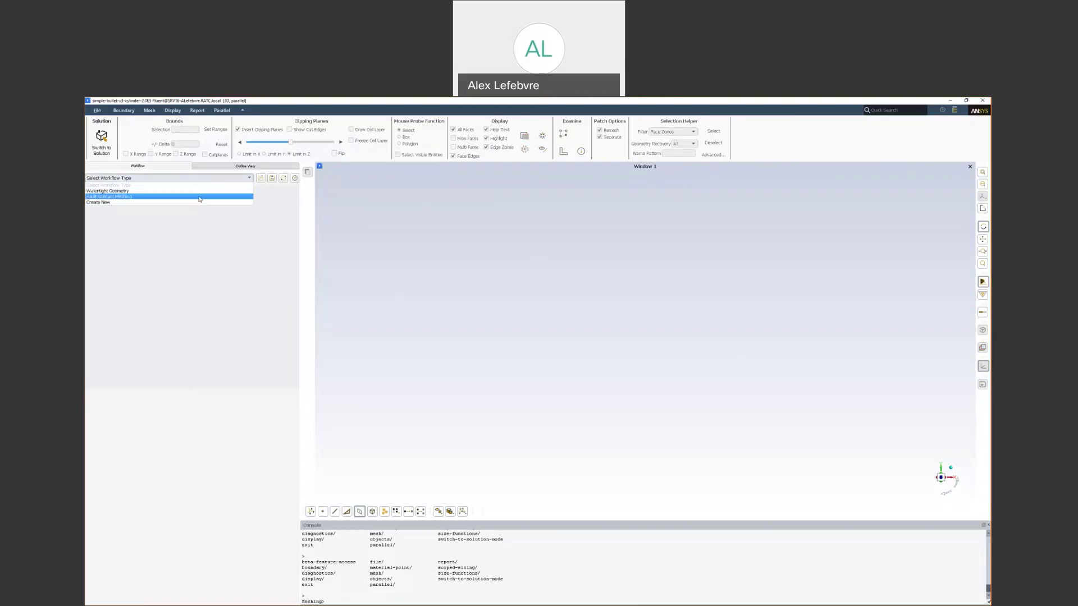
click(199, 191)
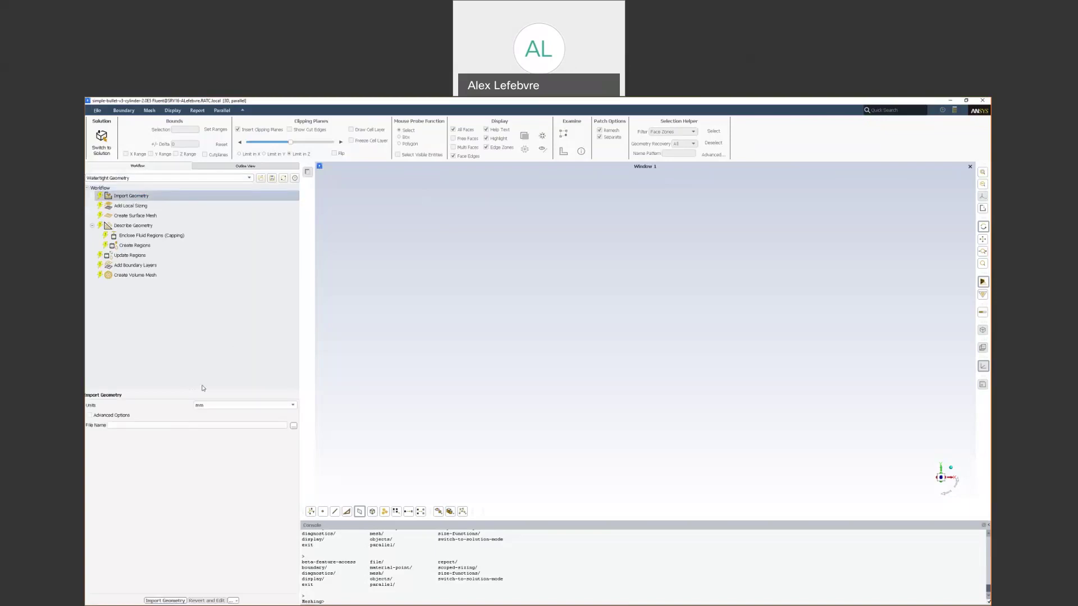
Choose simple-bullet-v3-cylinder.scdoc from the webinar's simulation folder as the CAD file to import, in mm
click(293, 426)
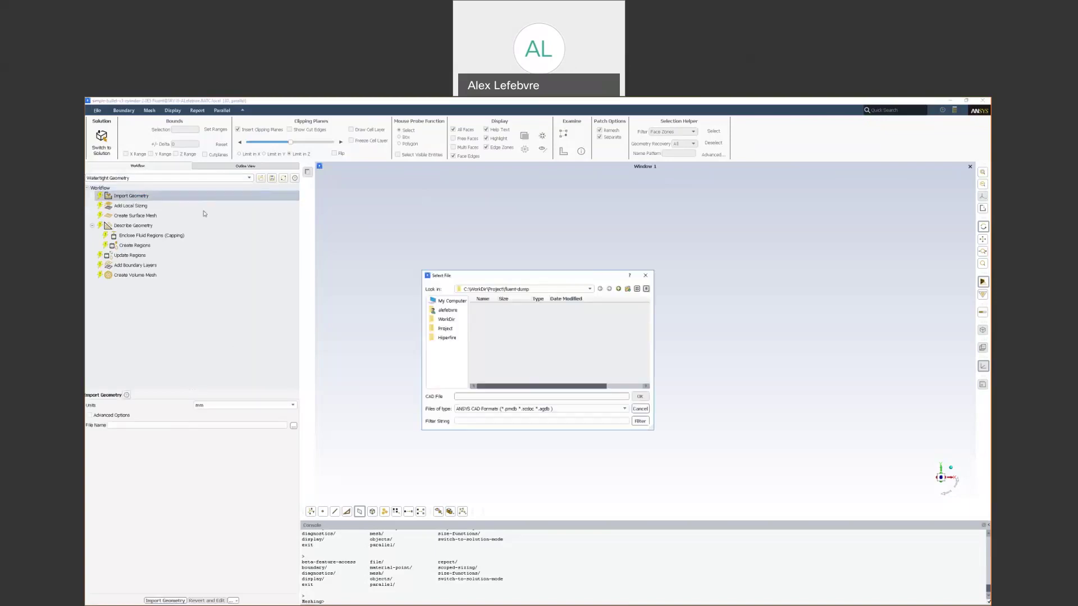
click(464, 319)
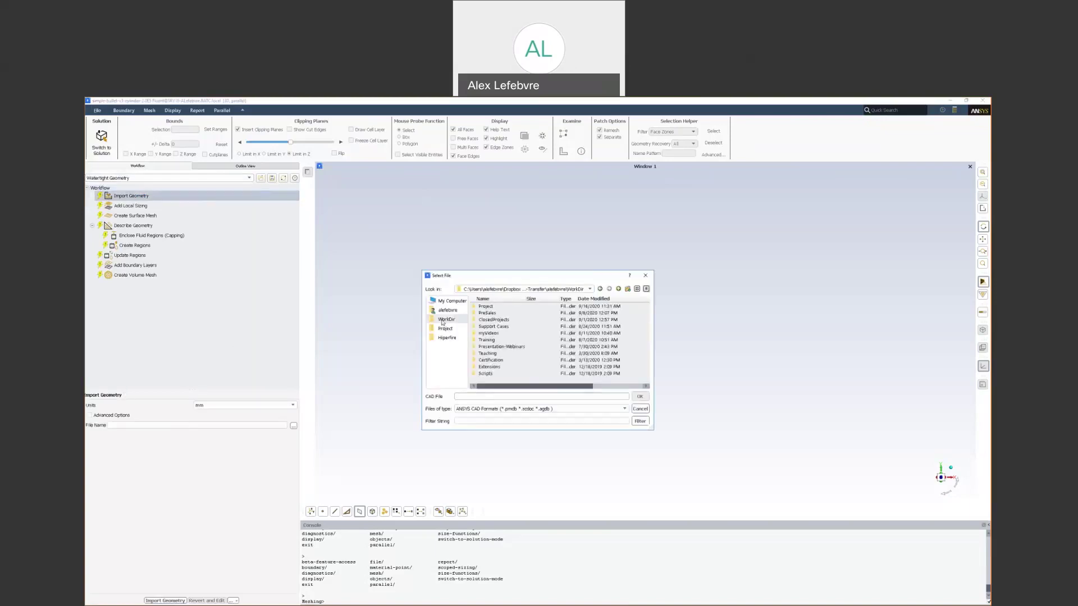
double_click(502, 347)
double_click(497, 307)
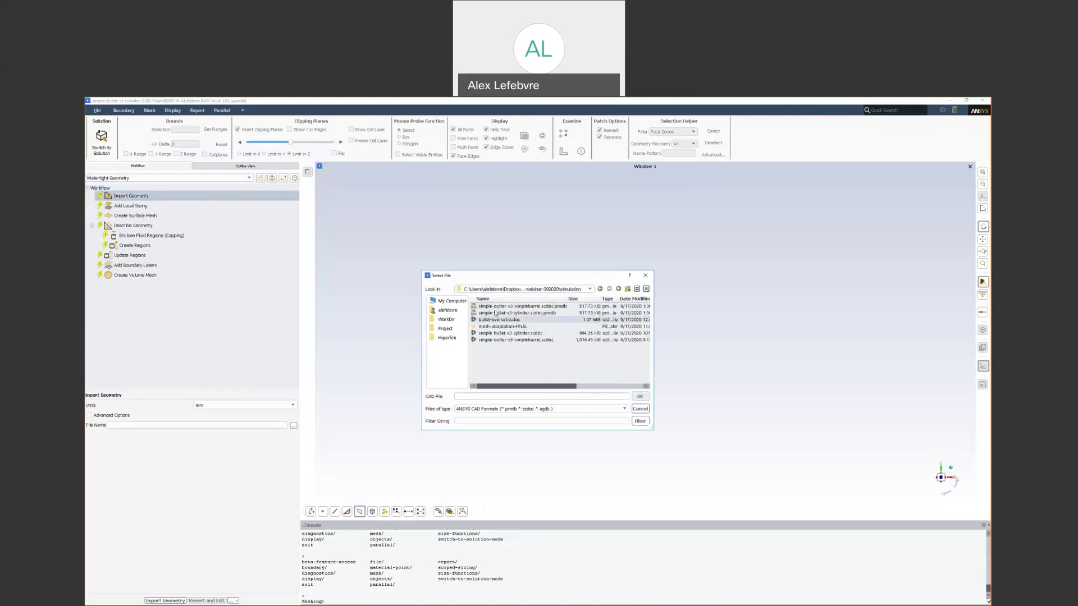
click(530, 333)
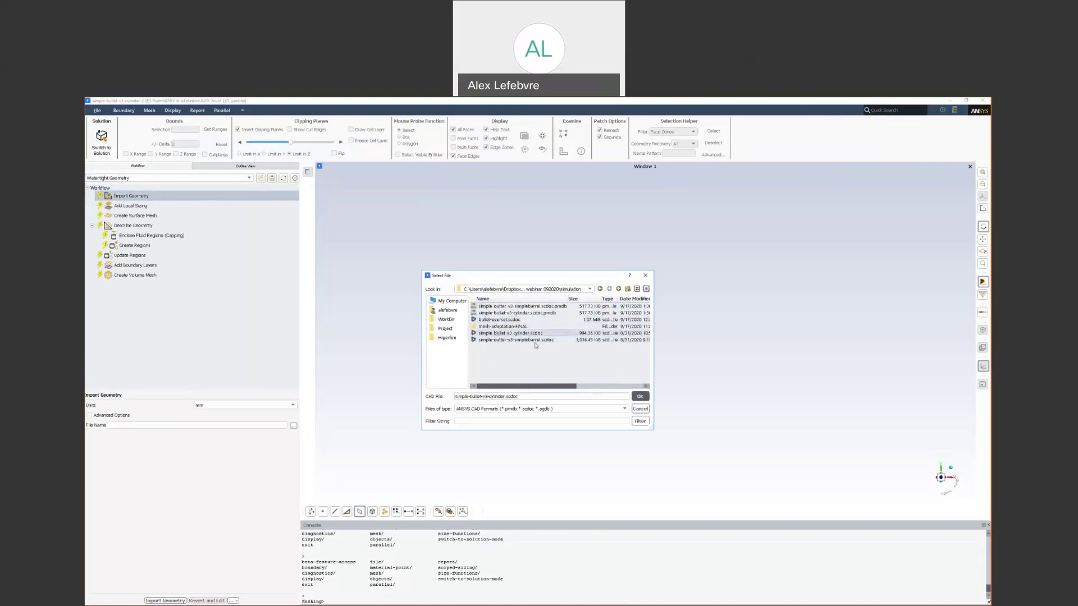
click(640, 397)
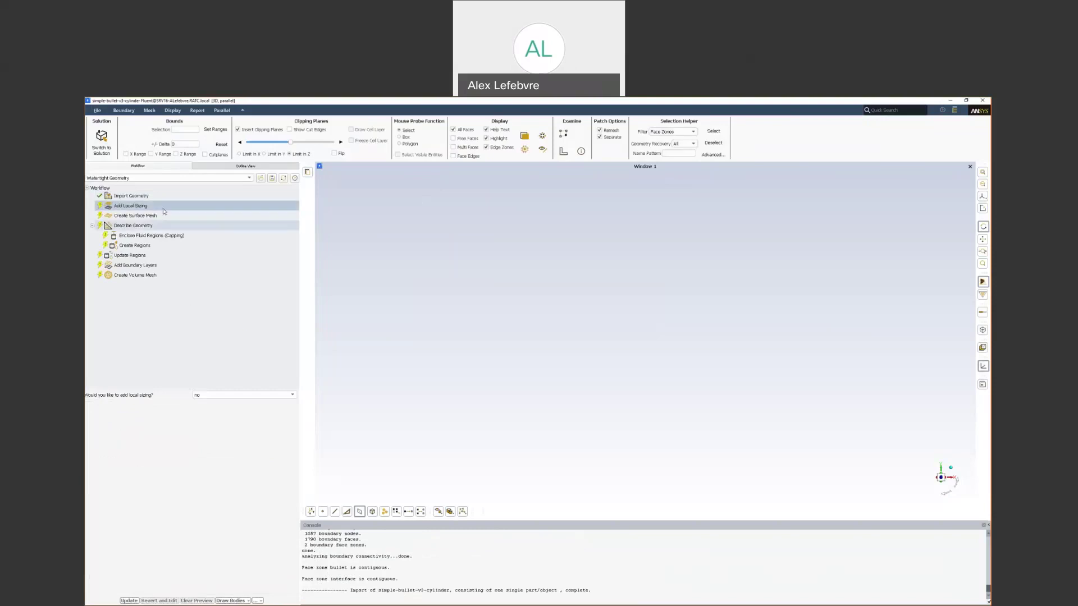
Enable local sizing and look through the available size control types
click(244, 396)
click(240, 403)
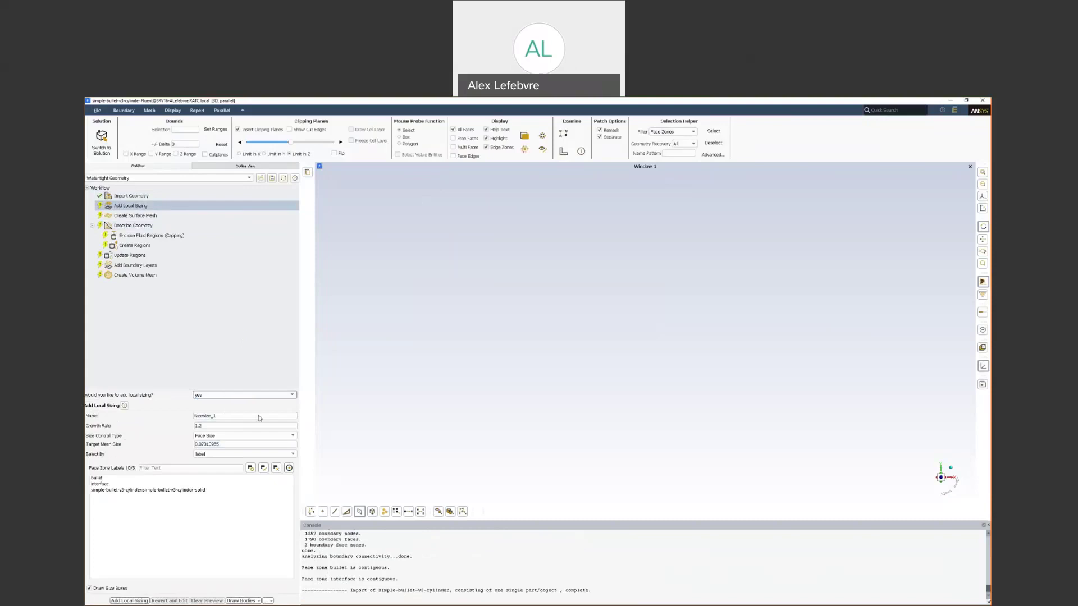
click(259, 436)
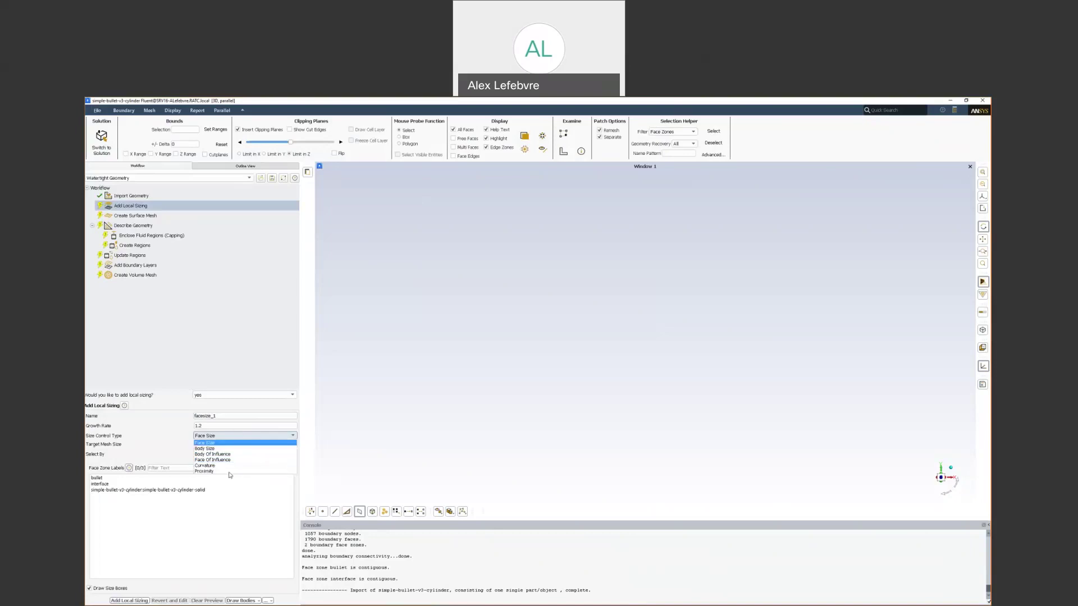
Set the local sizing choice to no and update the Add Local Sizing task
click(224, 395)
click(224, 408)
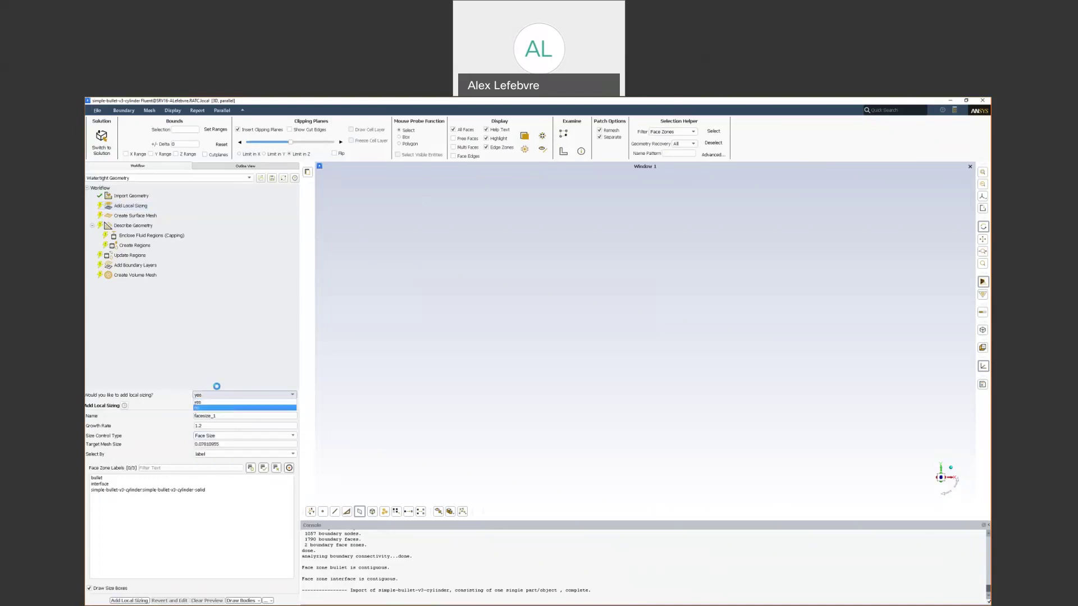
click(162, 207)
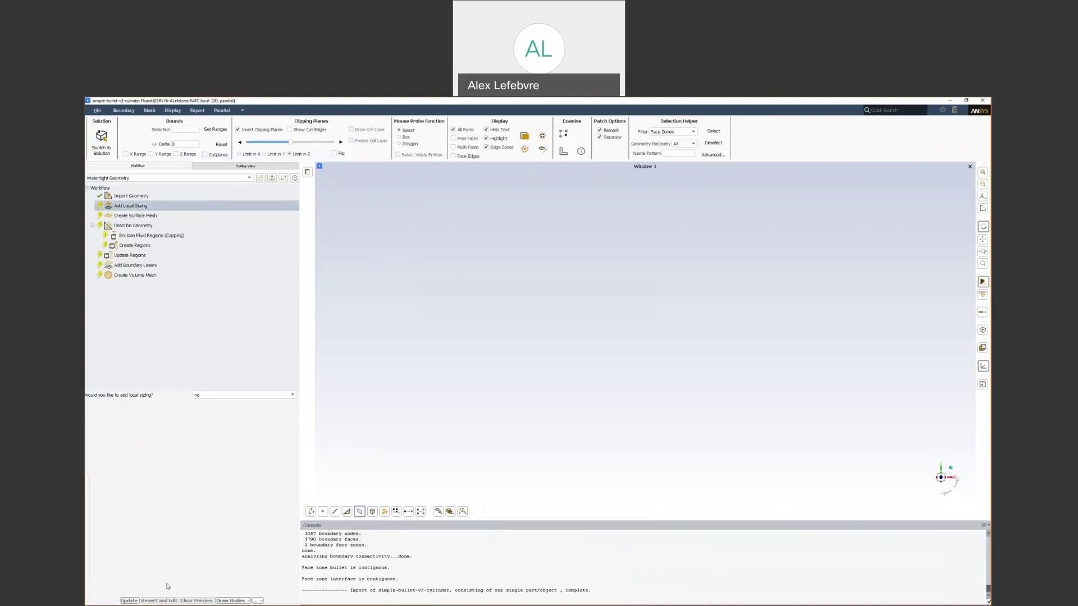
click(130, 601)
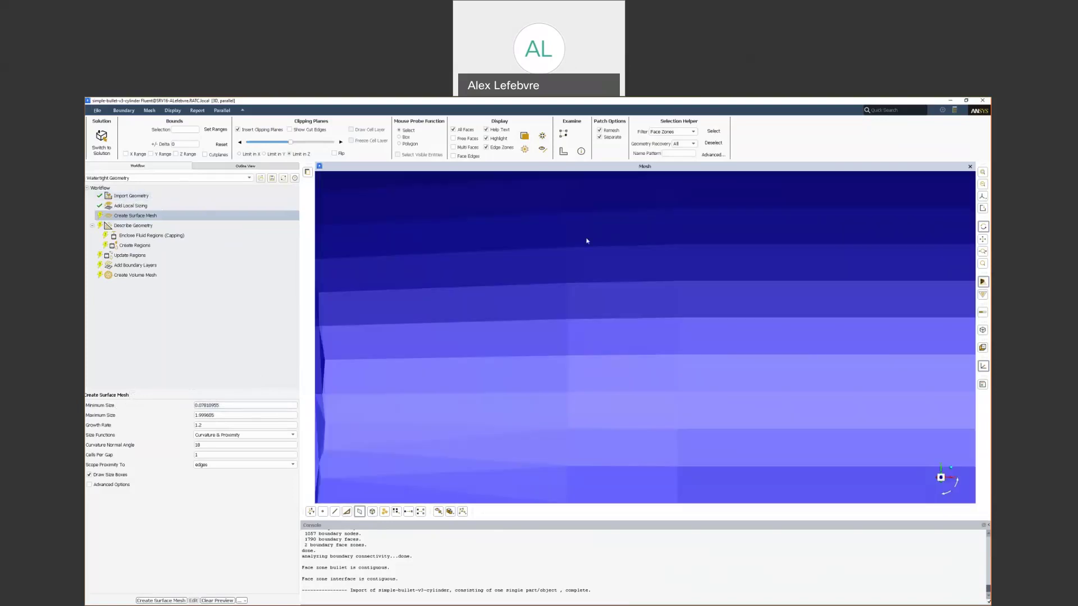
Generate the surface mesh with the default Curvature & Proximity settings and display it on the bullet and cylinder
scroll(587, 240, down, 5)
scroll(629, 315, up, 3)
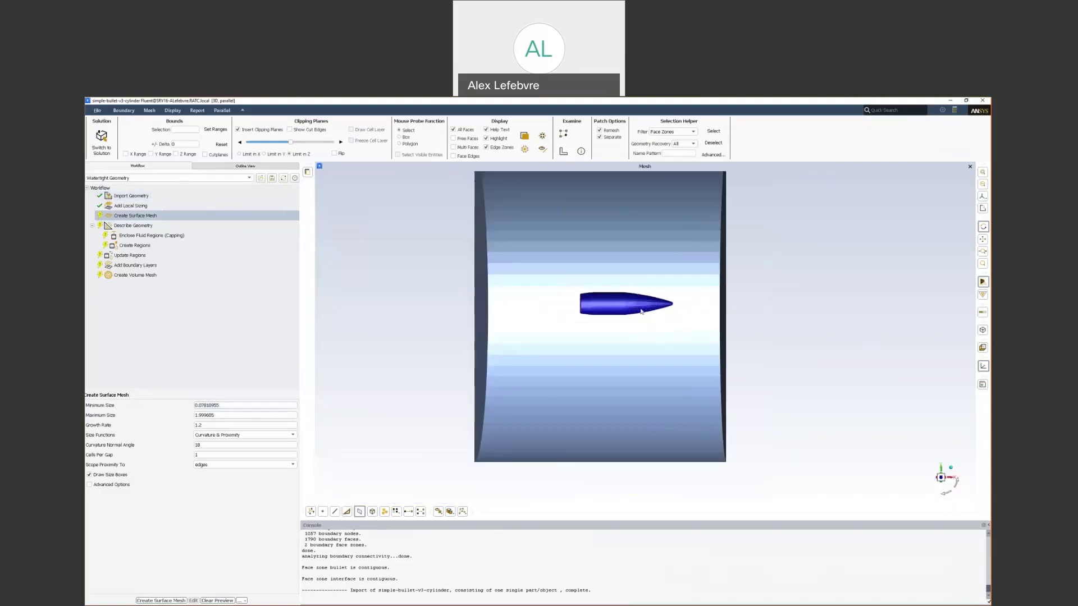
scroll(641, 312, up, 3)
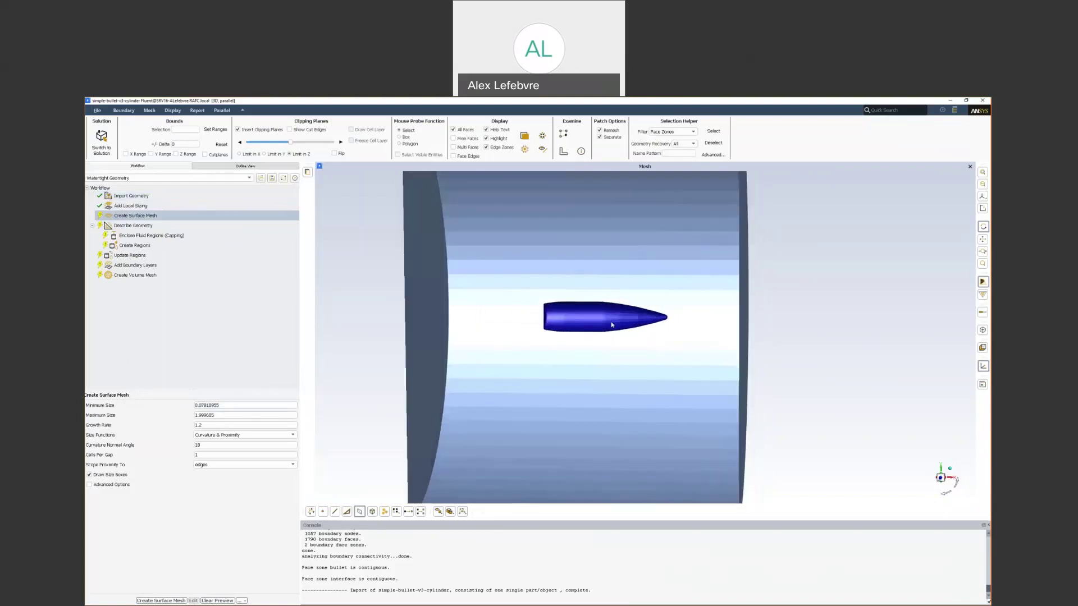
click(161, 601)
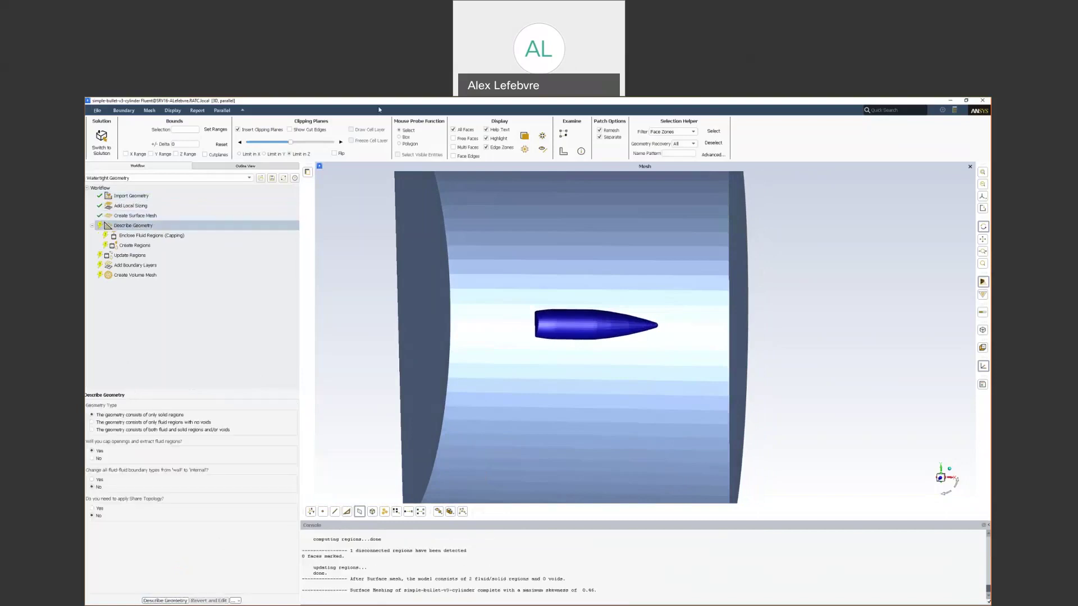
click(167, 216)
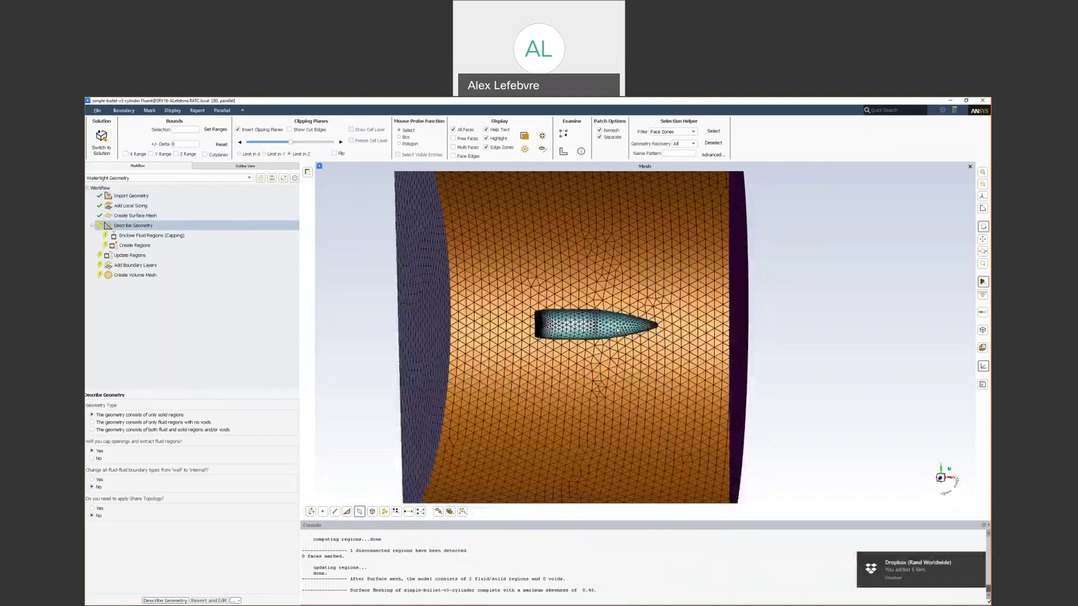
drag(596, 326, 528, 332)
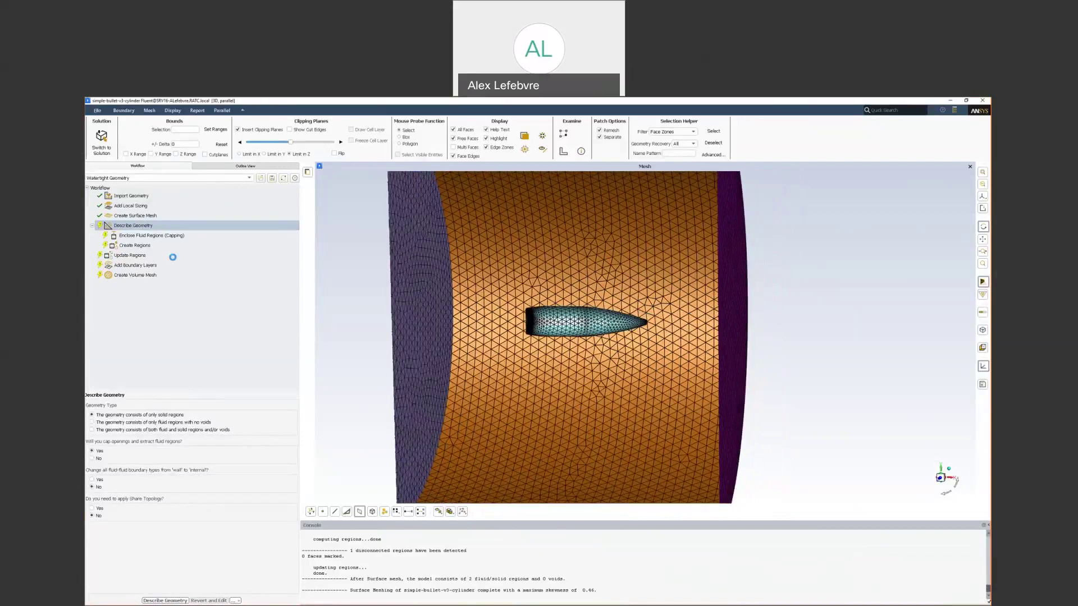
Describe the geometry as only fluid regions with no voids, and update the interface boundary type to internal
click(121, 423)
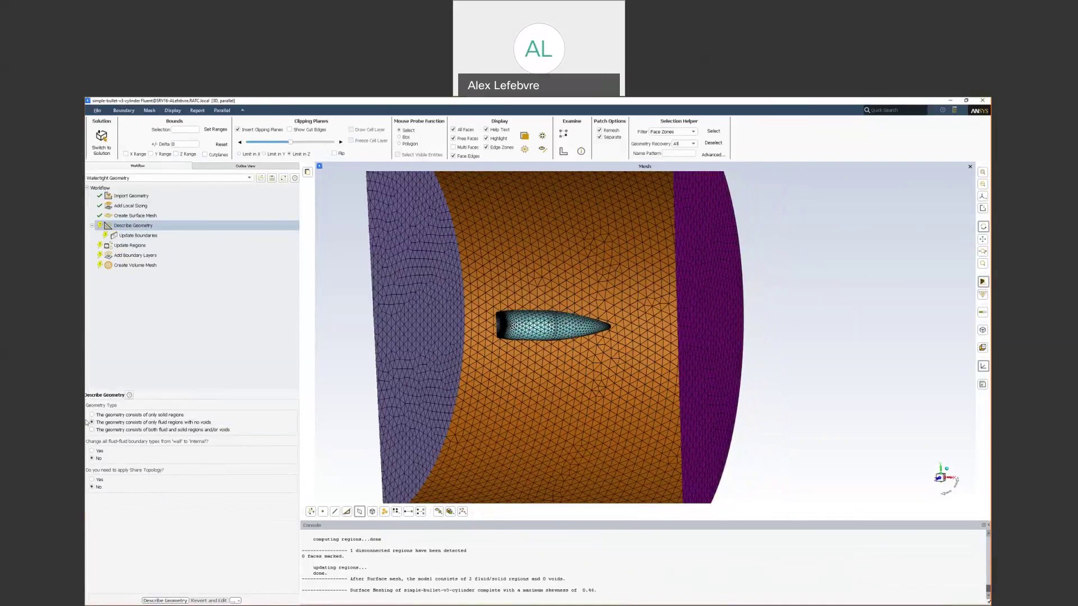
click(165, 601)
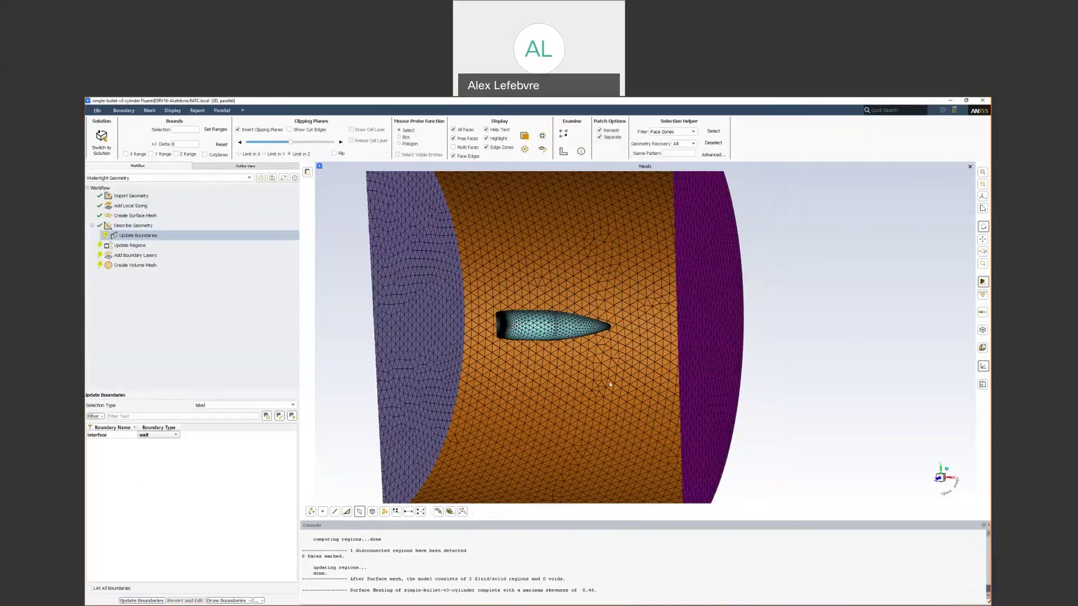
scroll(610, 384, down, 5)
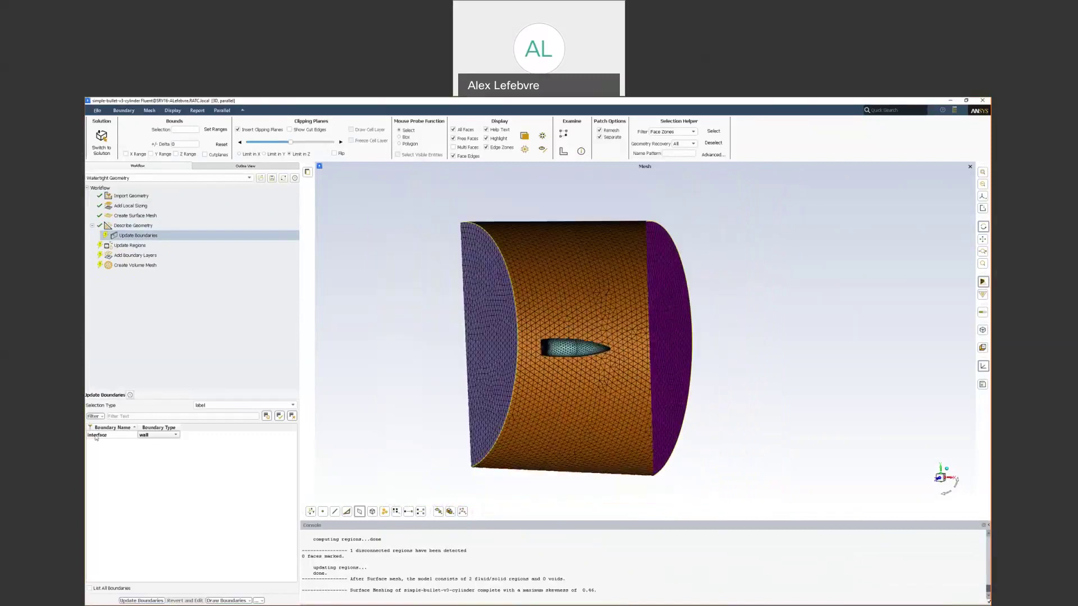
click(163, 435)
click(175, 436)
click(175, 436)
scroll(166, 469, down, 1)
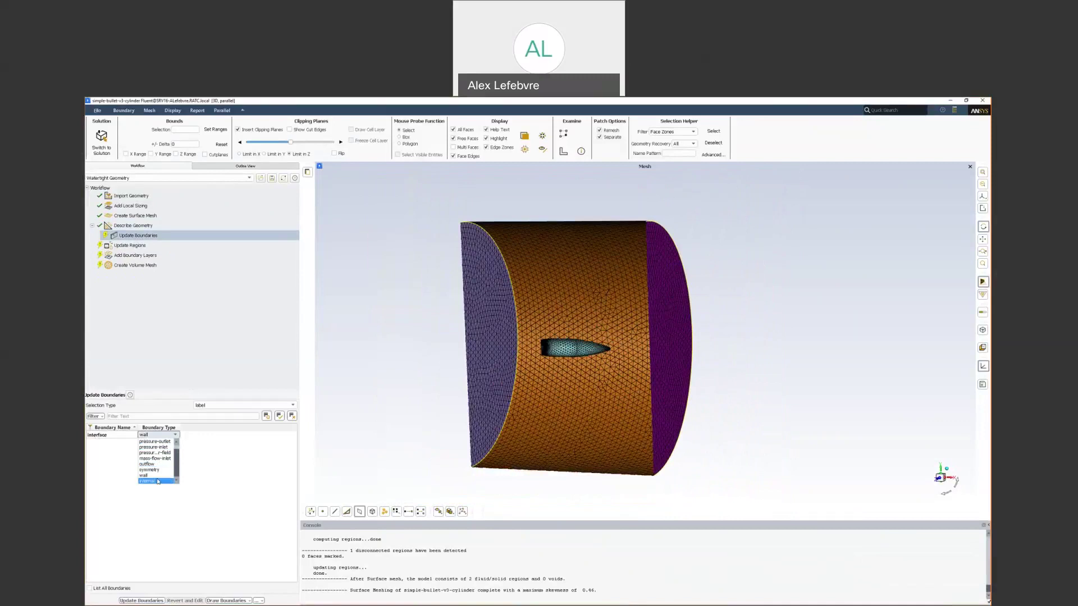
click(159, 481)
click(149, 601)
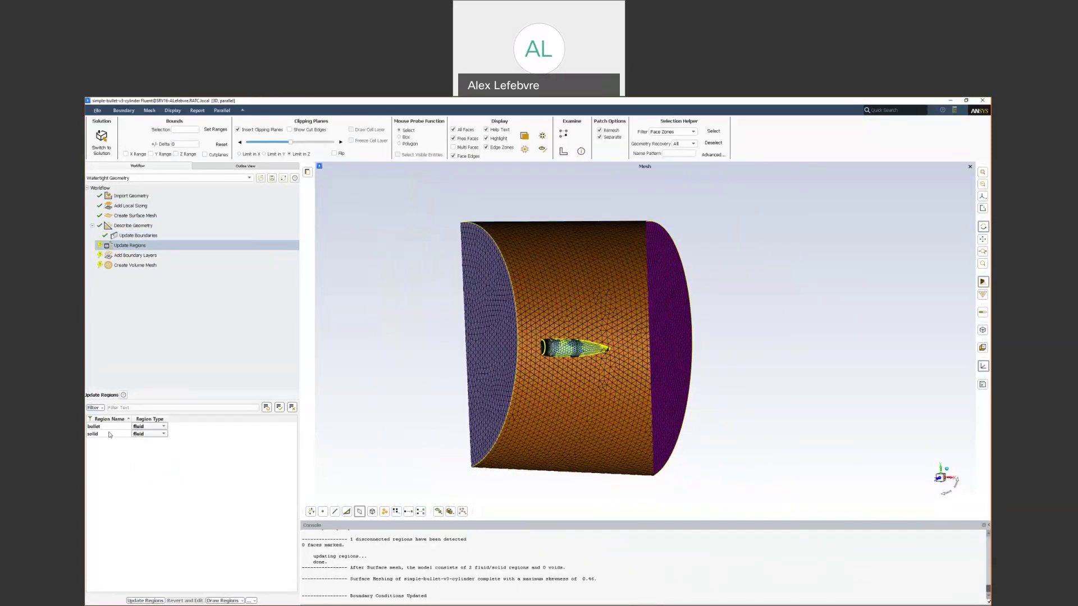
Set the bullet region's type to dead and update the regions
click(144, 428)
click(138, 444)
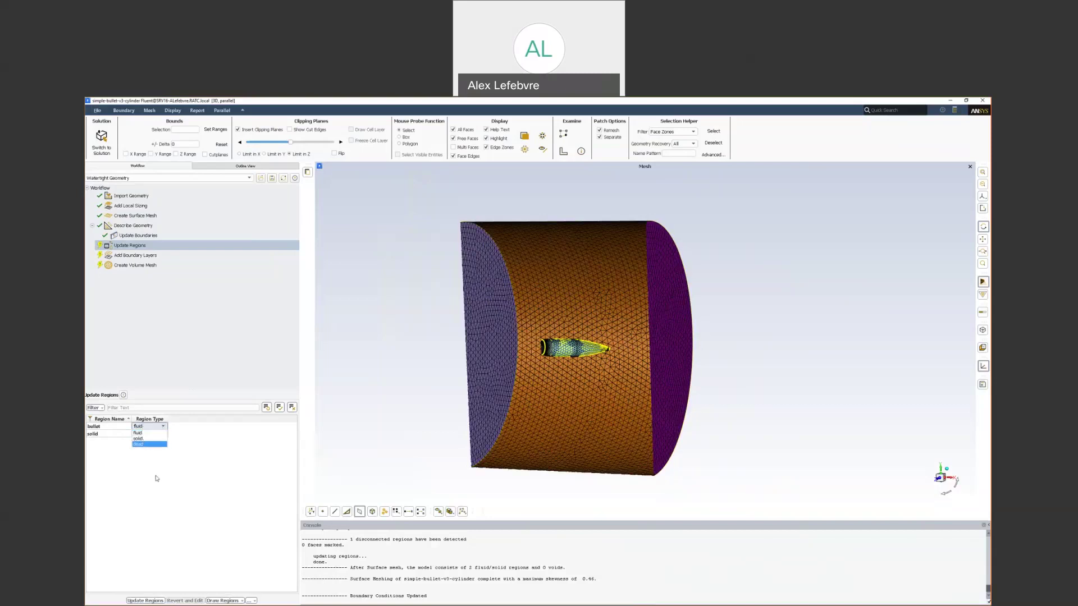
click(149, 602)
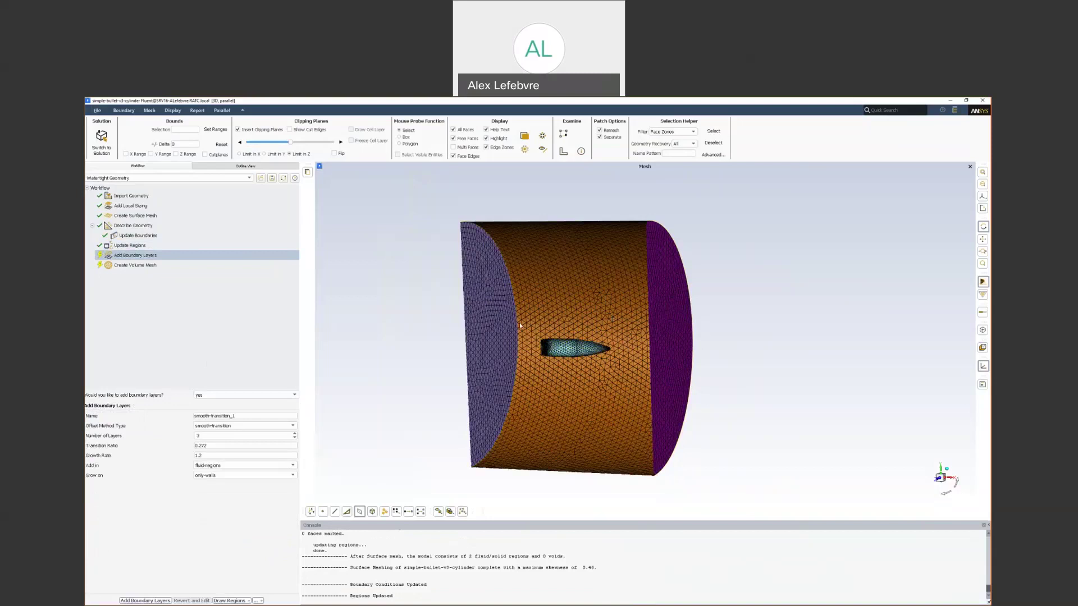
Add smooth-transition boundary layers with 6 layers, grown on only the walls of the fluid regions
double_click(213, 436)
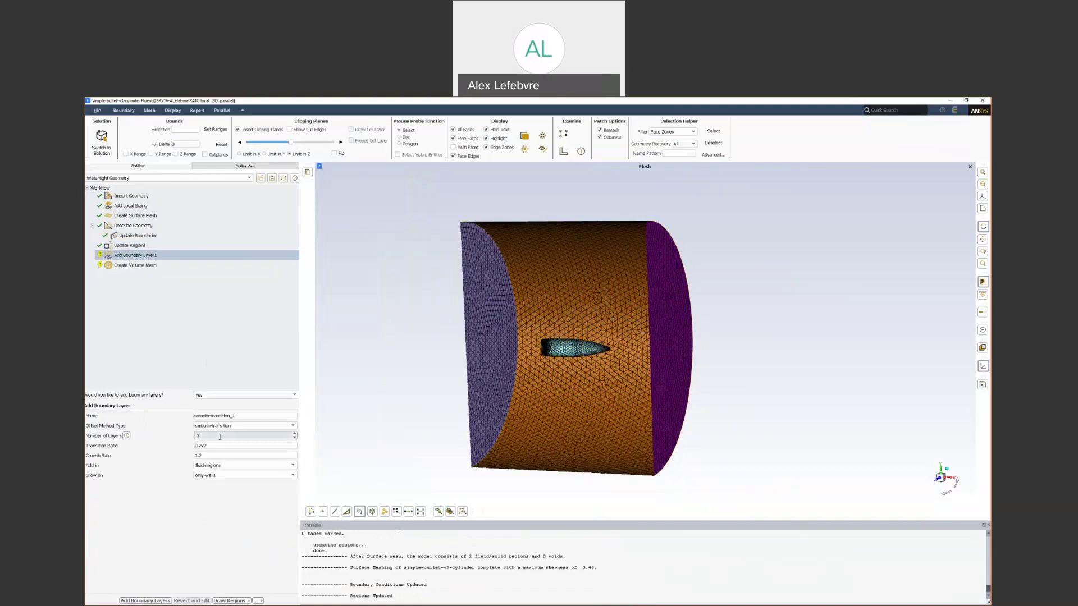
text(6)
click(145, 601)
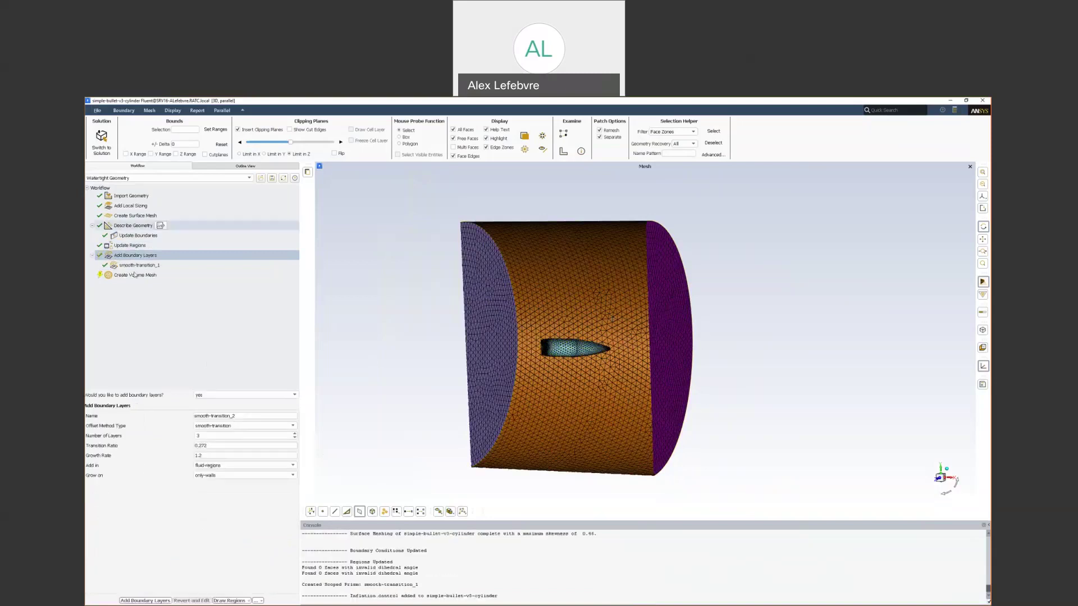
Create the volume mesh with poly-hexcore fill, keeping the default buffer and peel layers and parallel meshing enabled
click(140, 276)
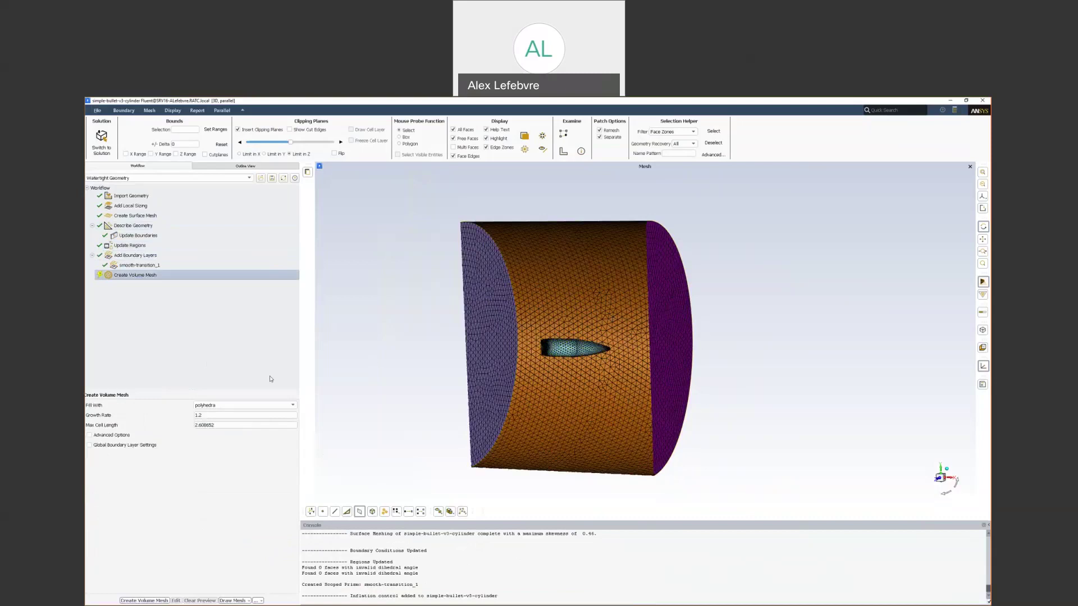
click(282, 408)
click(282, 408)
click(280, 407)
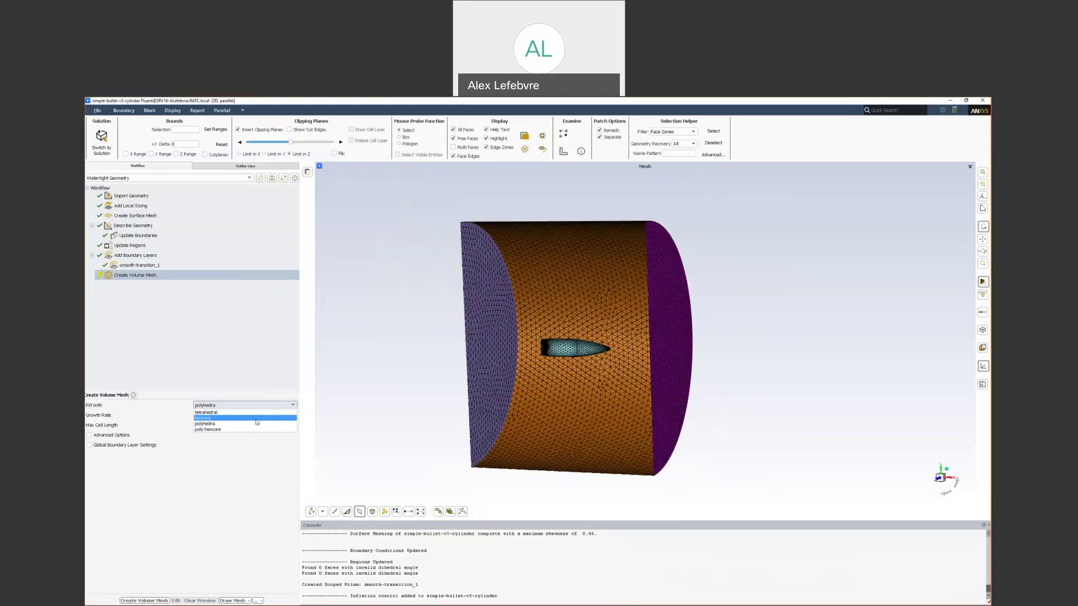
click(249, 429)
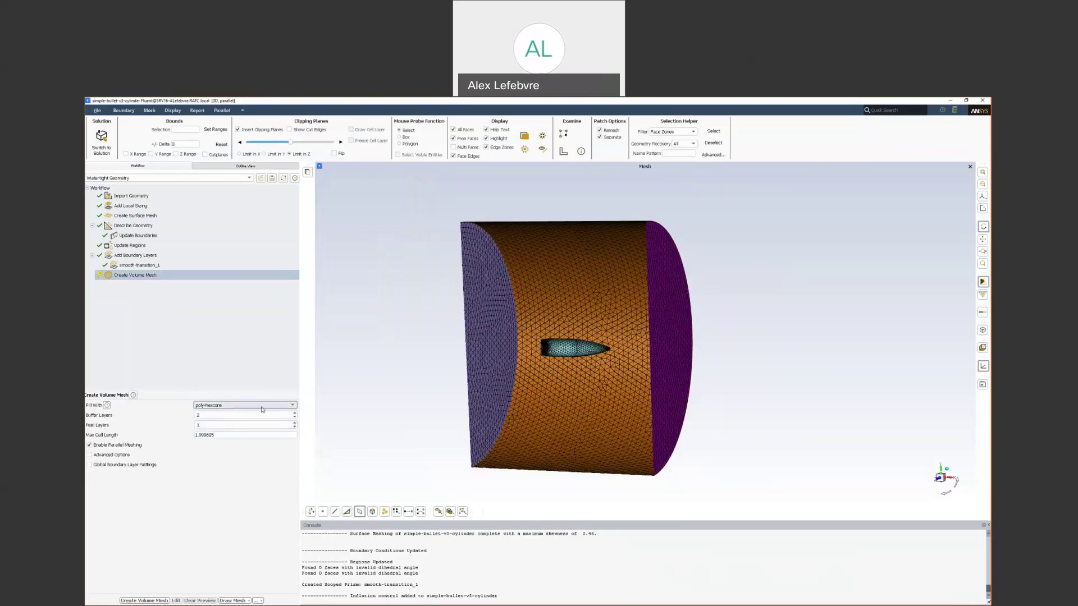
click(144, 600)
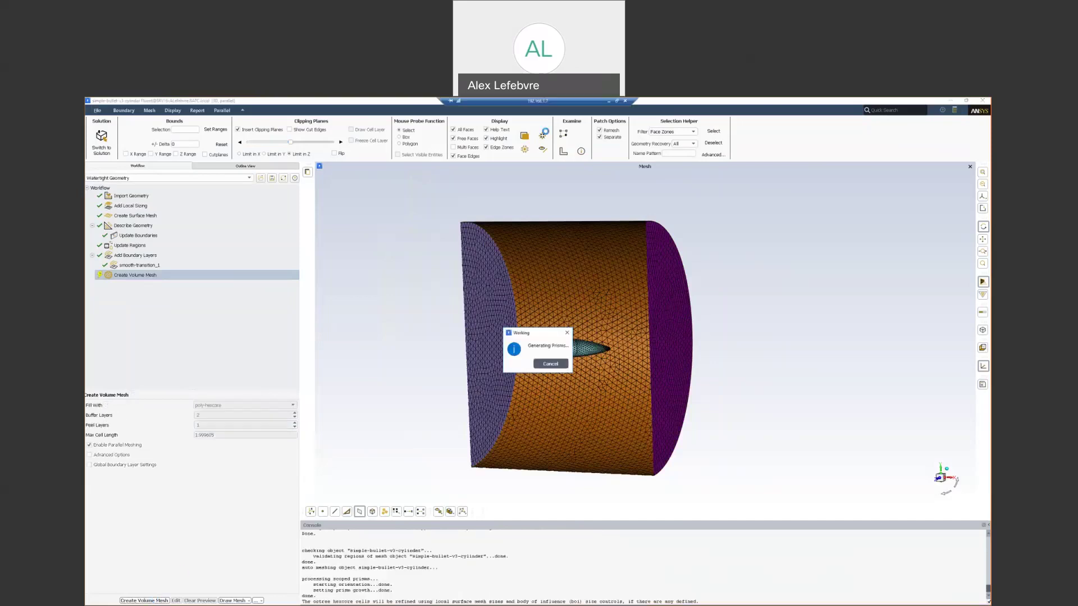
key(alt+Tab)
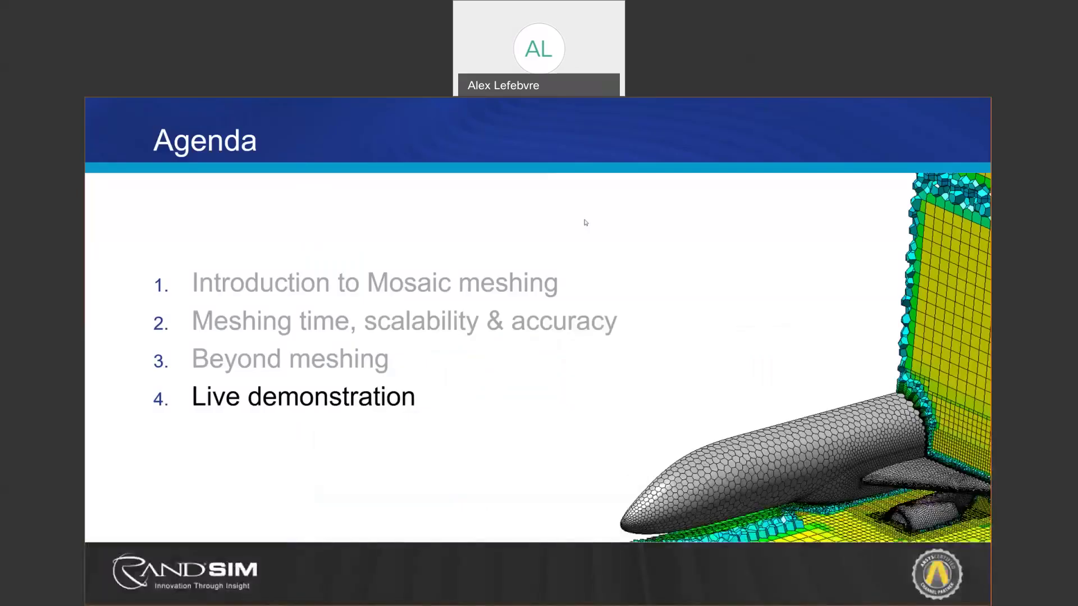
key(alt+Tab)
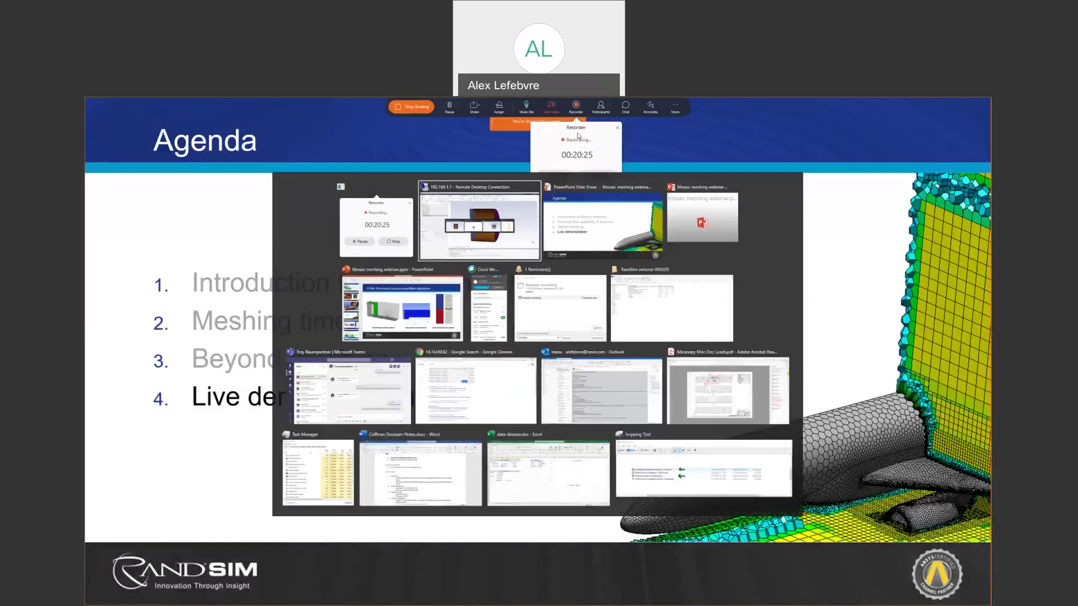
key(alt+Tab)
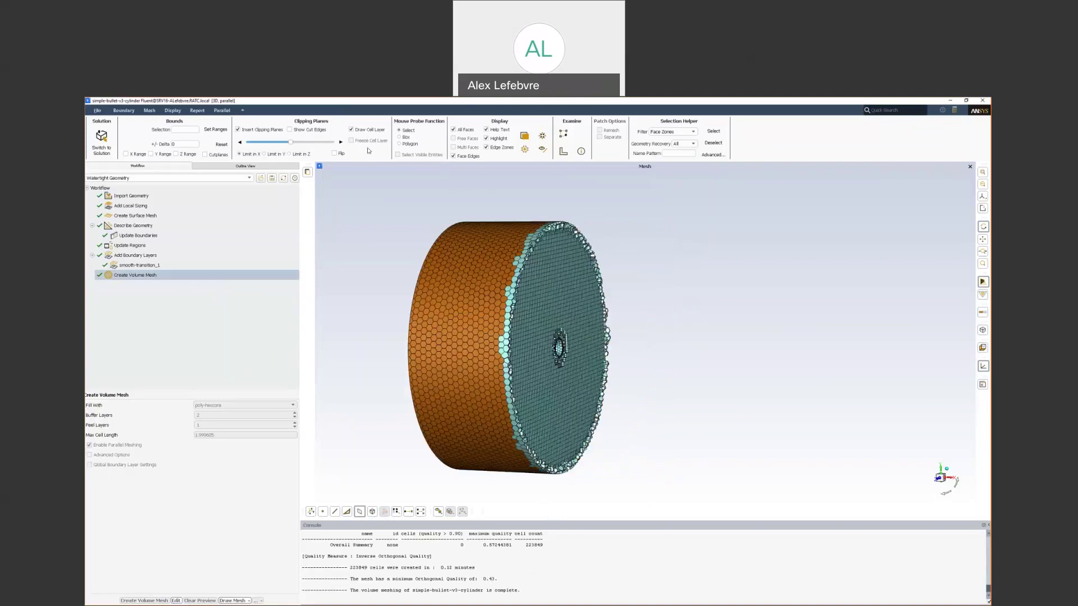
Clip the volume mesh in Z near the mid-plane to examine the cells around the bullet, and turn off the cell layer
click(300, 153)
drag(319, 142, 291, 143)
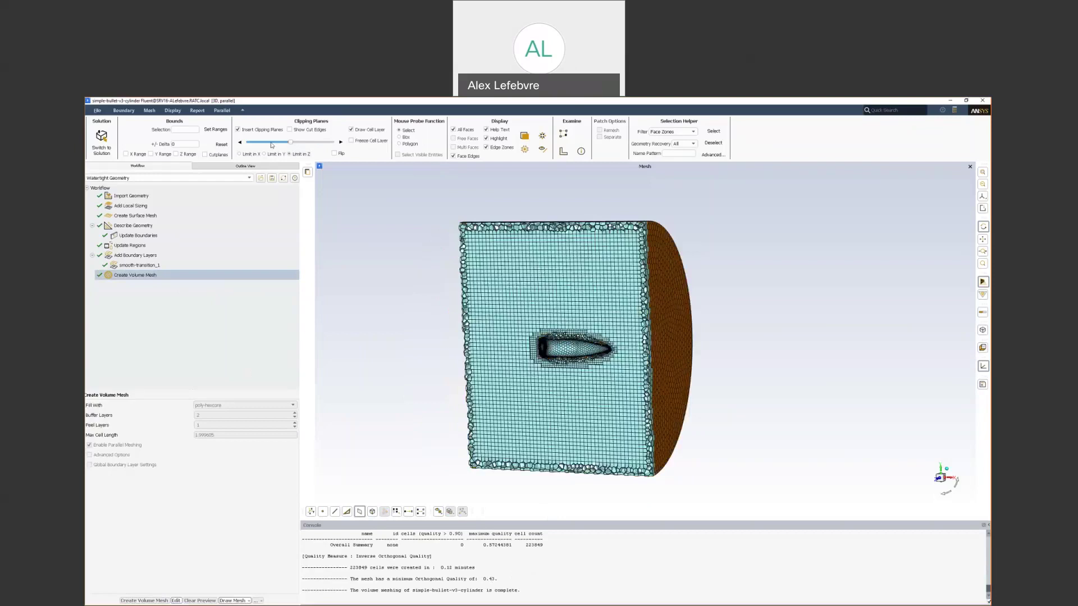
click(240, 142)
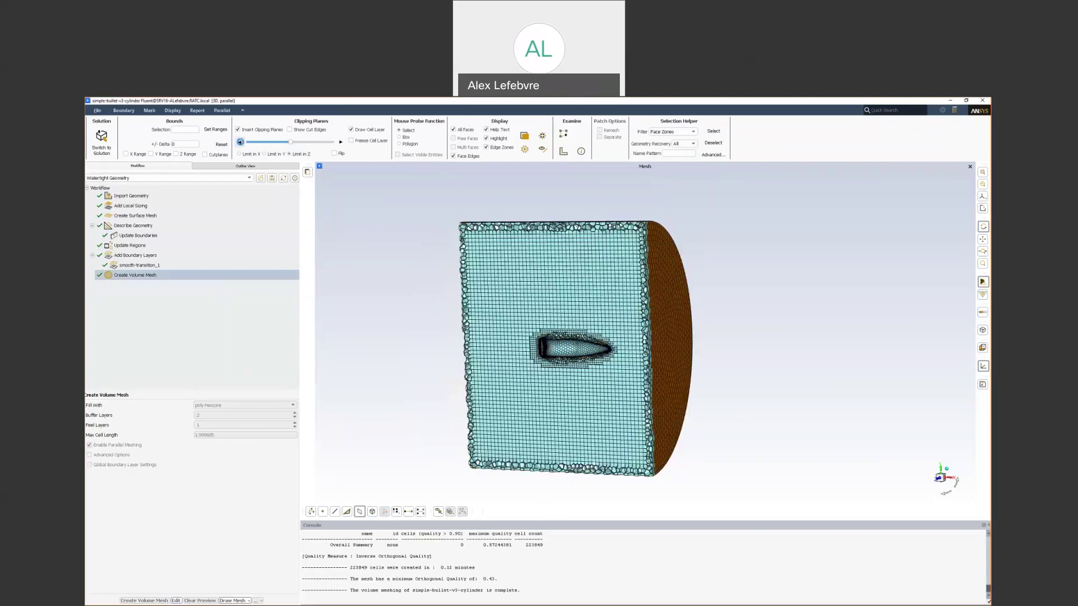
click(240, 143)
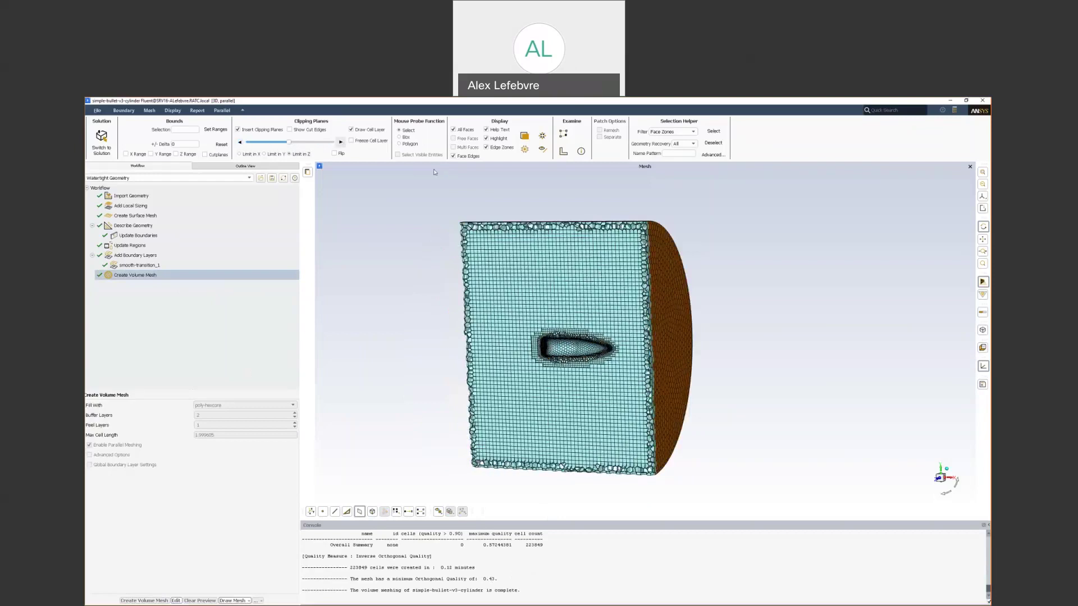
click(363, 131)
scroll(550, 356, up, 5)
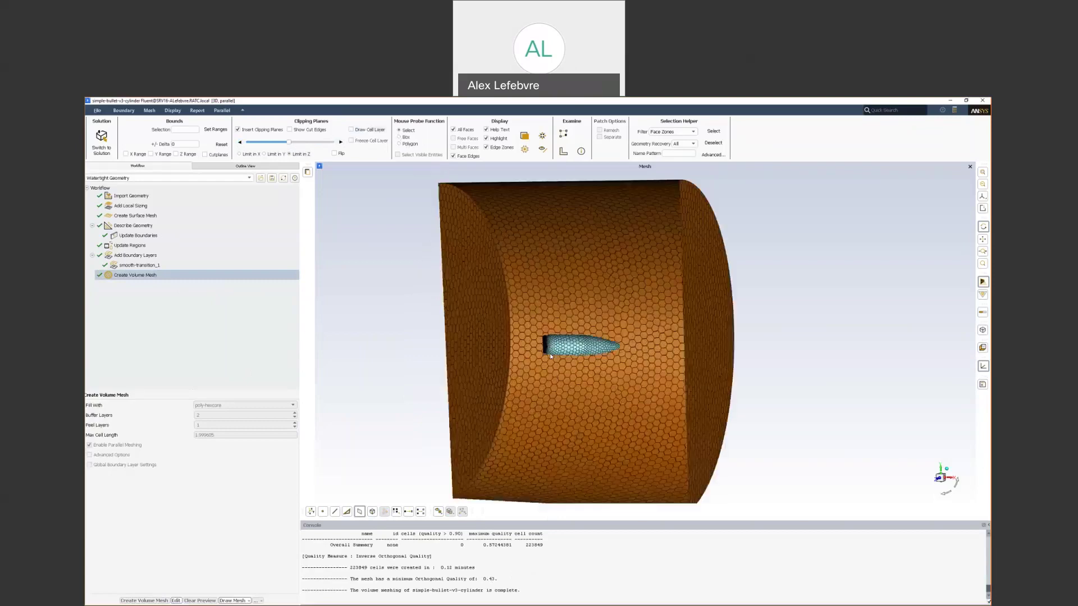
Advance the Z clipping plane slightly and examine the surface mesh on the bullet
click(341, 142)
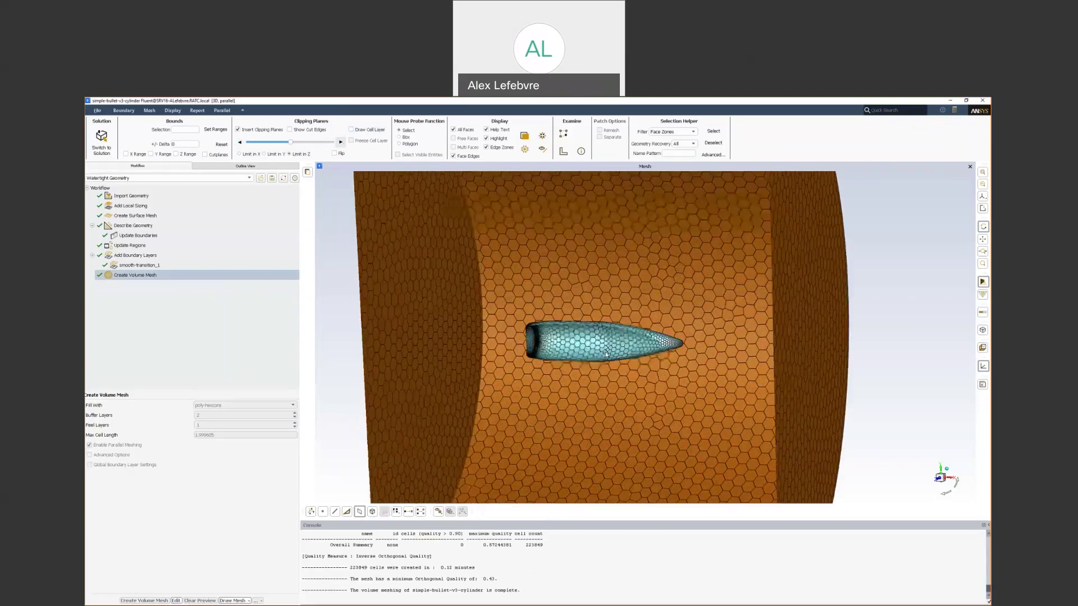
scroll(600, 352, up, 2)
scroll(600, 352, up, 1)
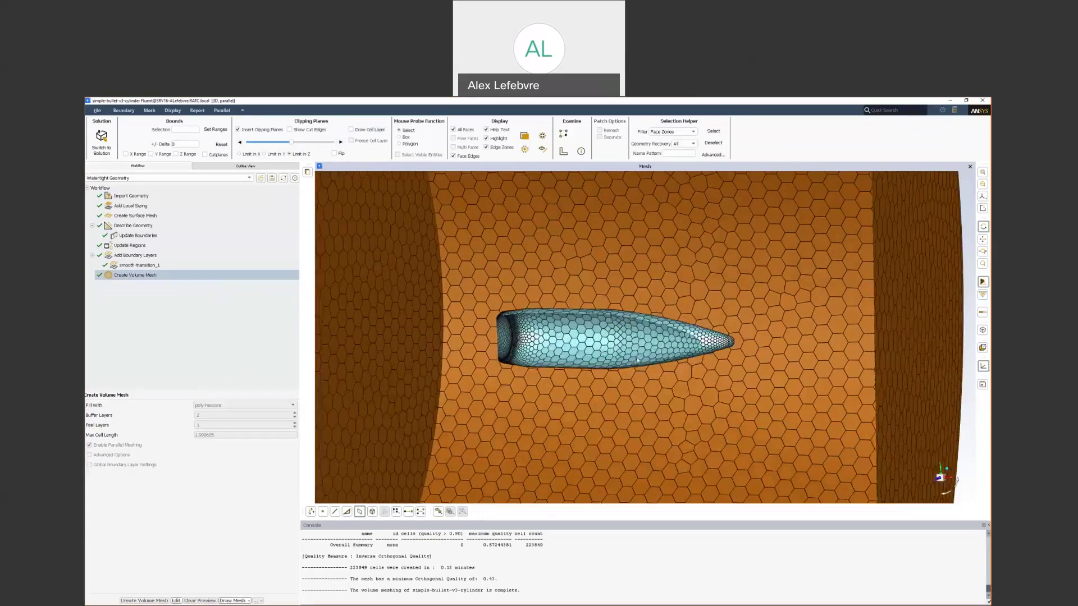
scroll(638, 361, up, 2)
mouse_move(605, 359)
mouse_down()
mouse_move(592, 344)
mouse_move(597, 358)
mouse_up()
scroll(487, 206, down, 5)
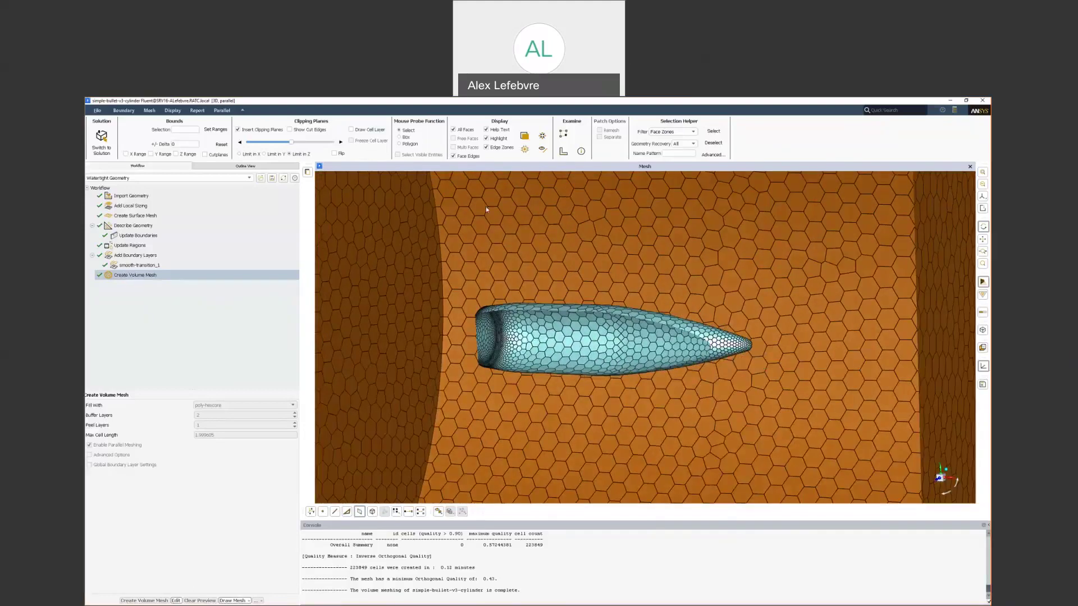
Draw the cell layer on the Z clipping plane and examine the cells around the bullet and across the cylinder
click(366, 130)
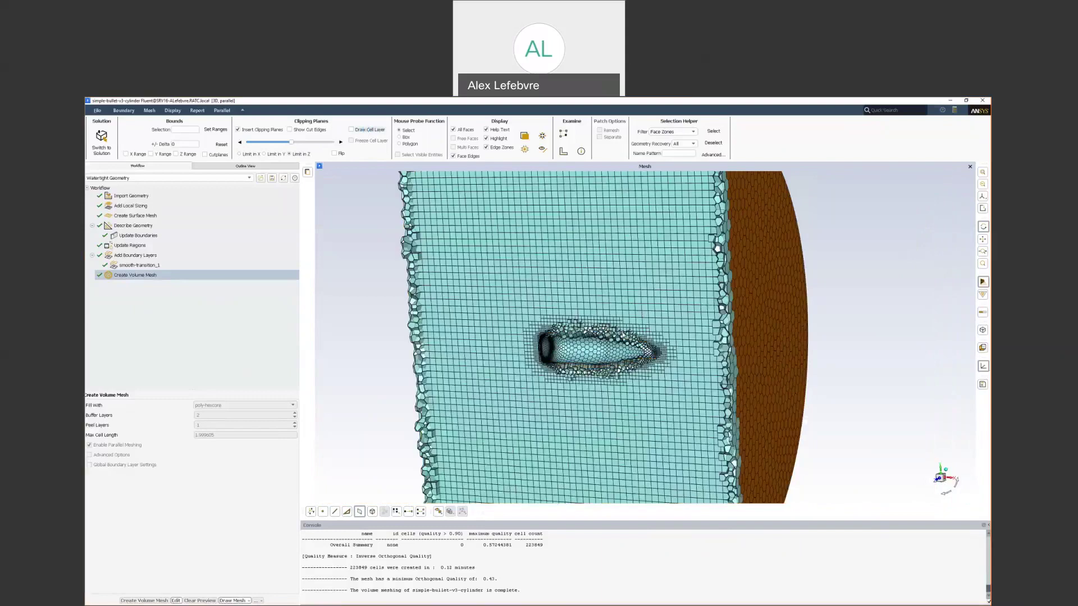
scroll(623, 336, up, 2)
scroll(618, 336, up, 2)
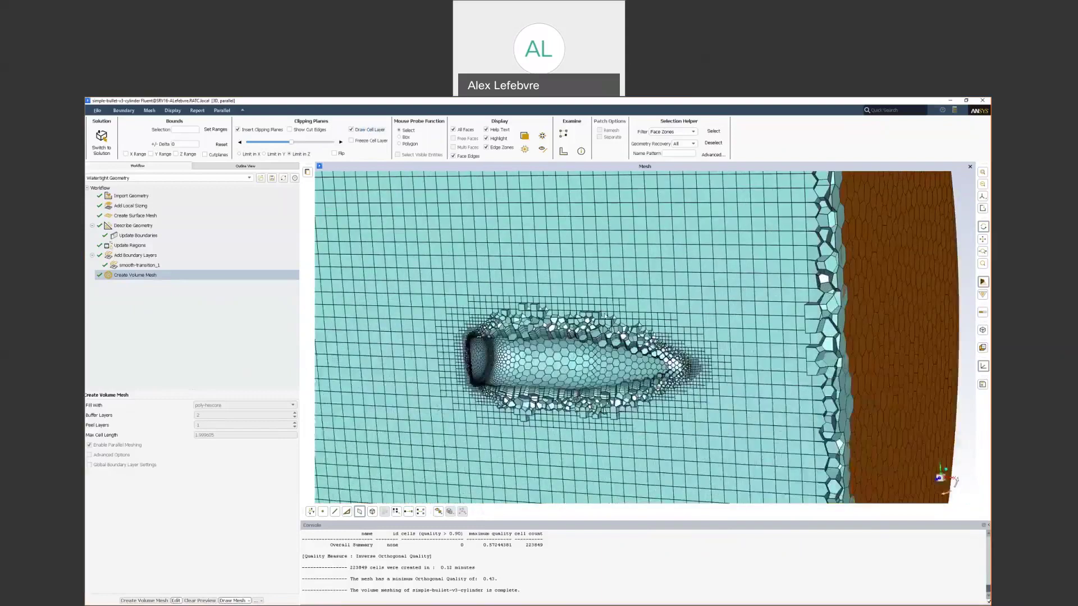
scroll(618, 326, up, 2)
scroll(626, 308, up, 1)
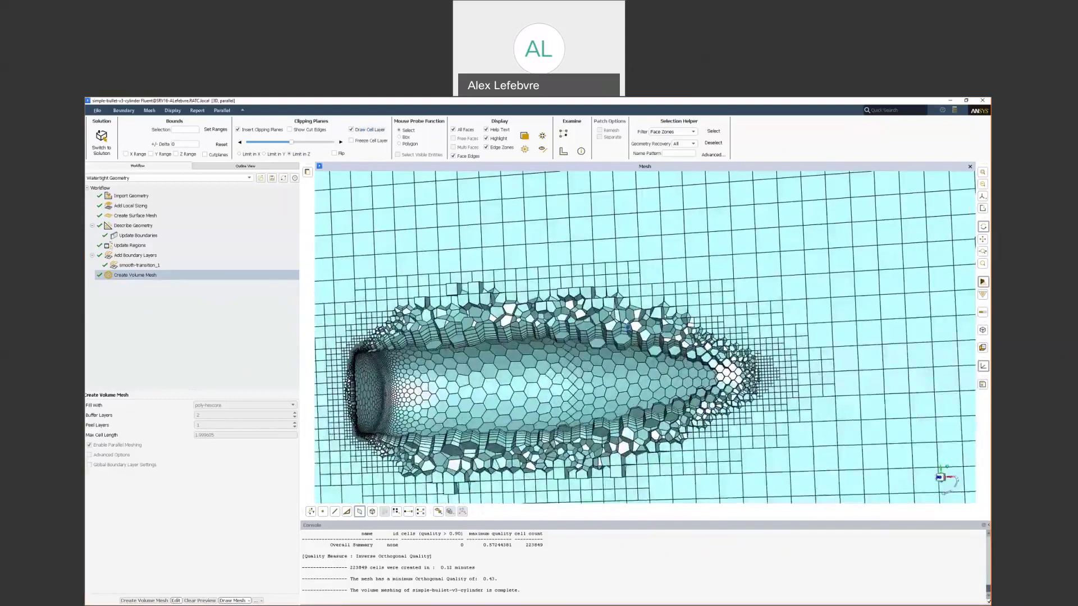
scroll(470, 326, up, 1)
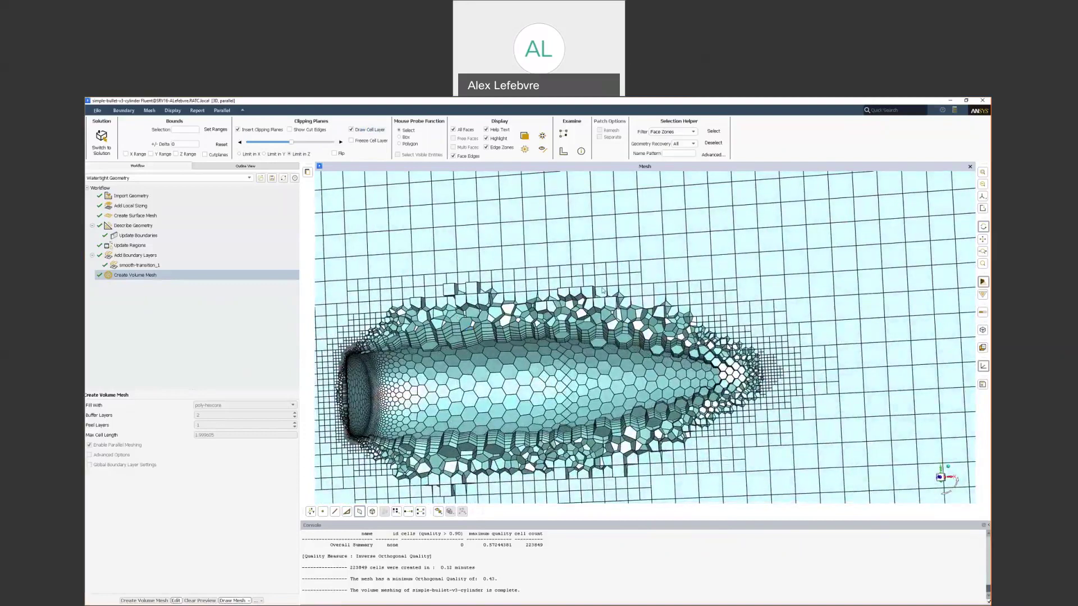
scroll(655, 264, down, 8)
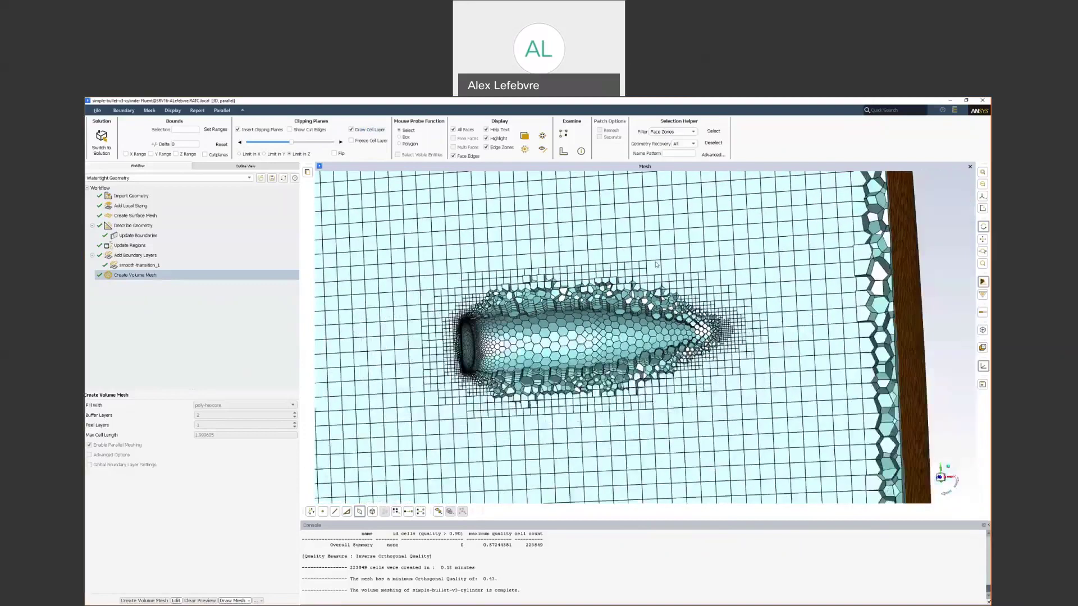
scroll(656, 264, down, 8)
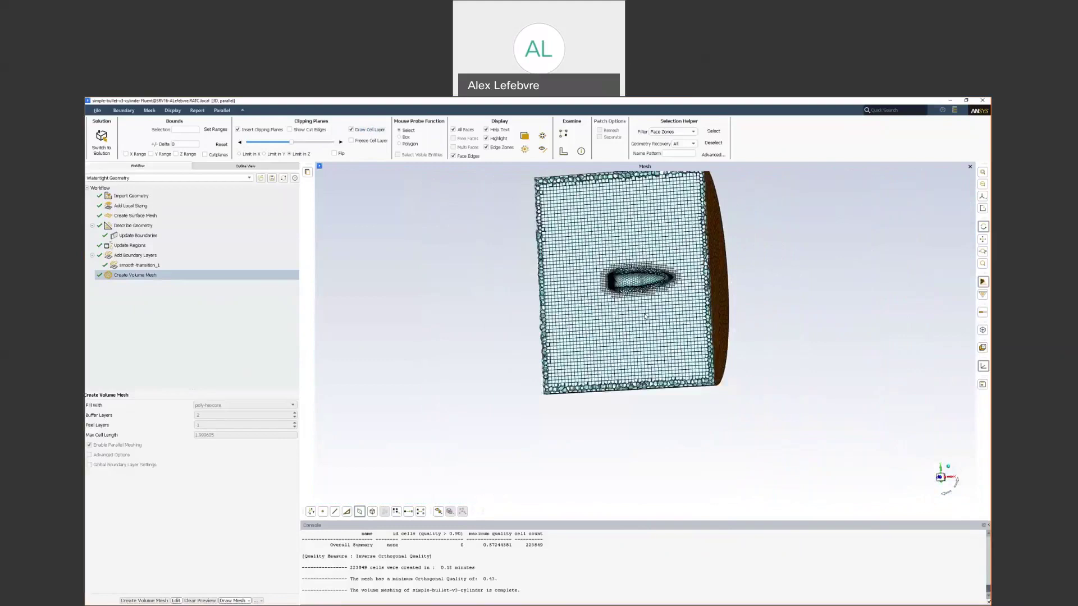
drag(645, 330, 647, 330)
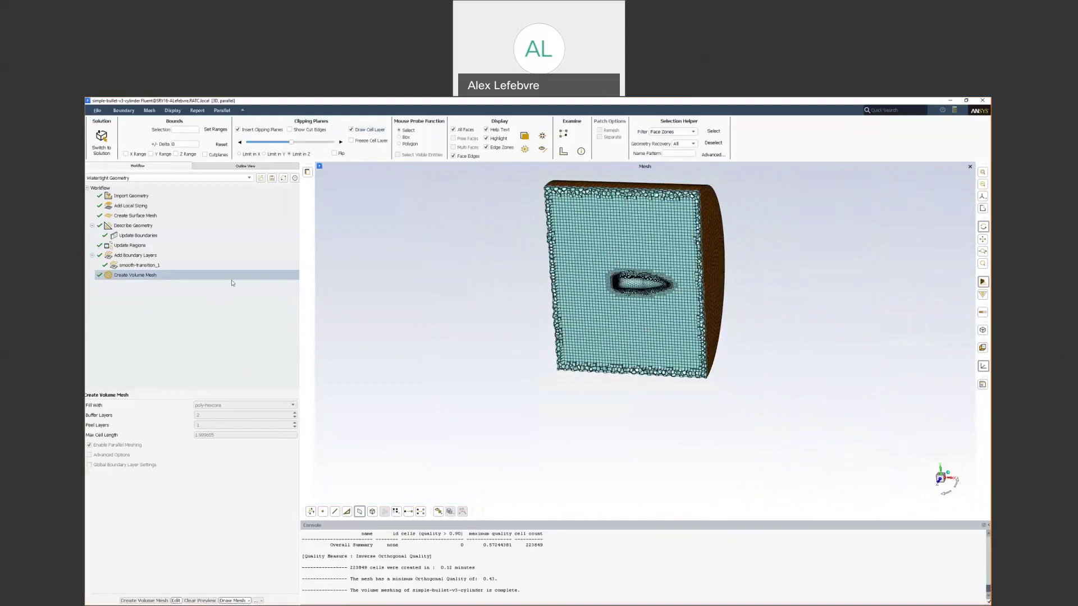
Read the mesh file simple-outter-v3-simplebarrel-1E6.msh.gz, discarding the unsaved current mesh
click(98, 112)
mouse_move(94, 130)
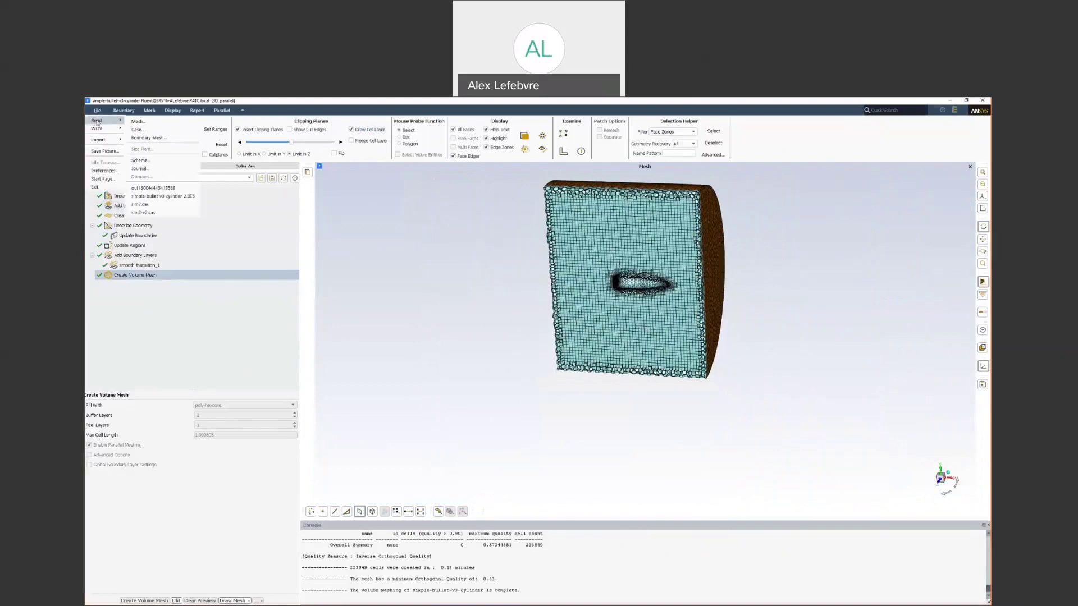
click(138, 130)
scroll(548, 313, down, 1)
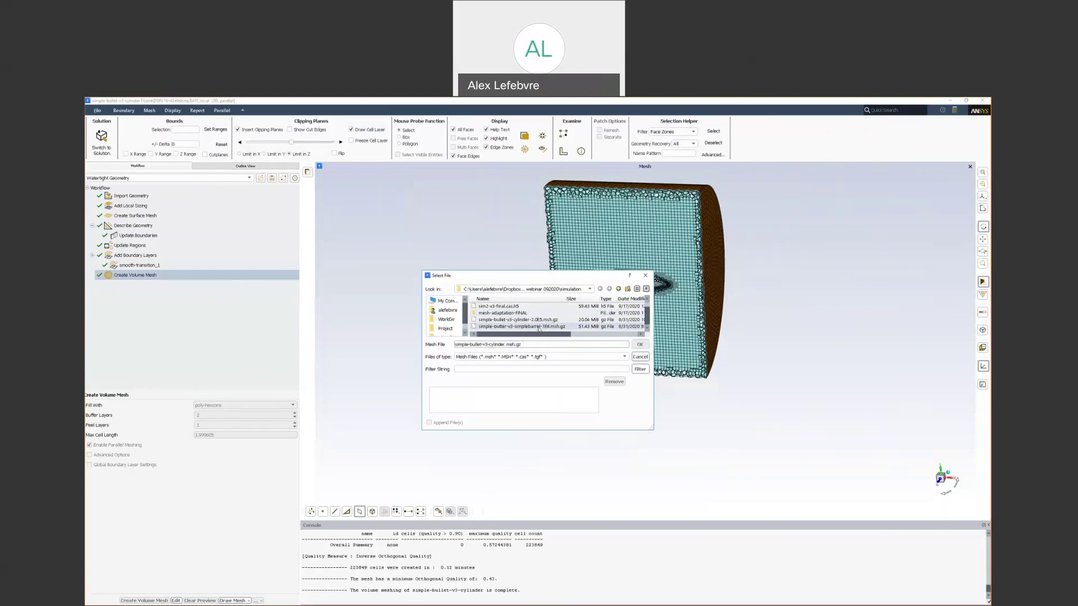
click(639, 344)
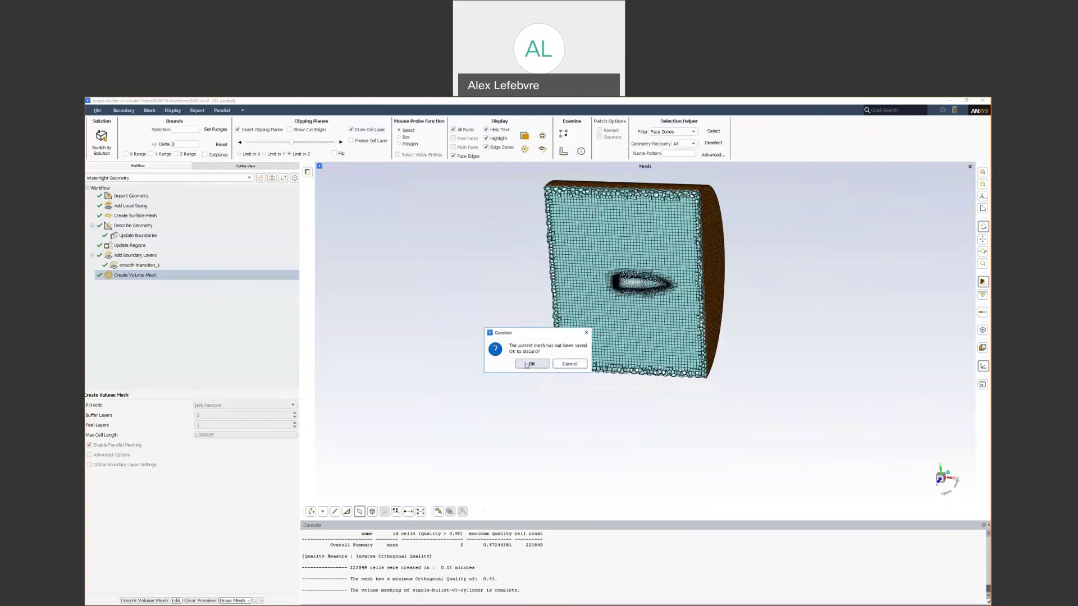
click(531, 364)
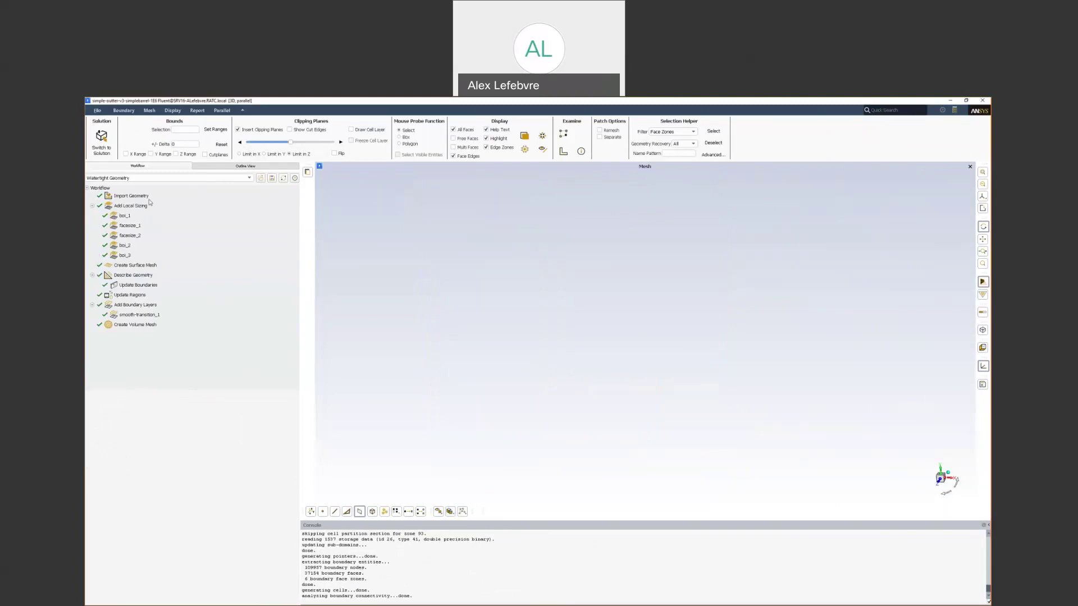
Review the local sizing settings of boi_1, facesize_1, facesize_2 and boi_3, and the surface mesh settings
click(185, 215)
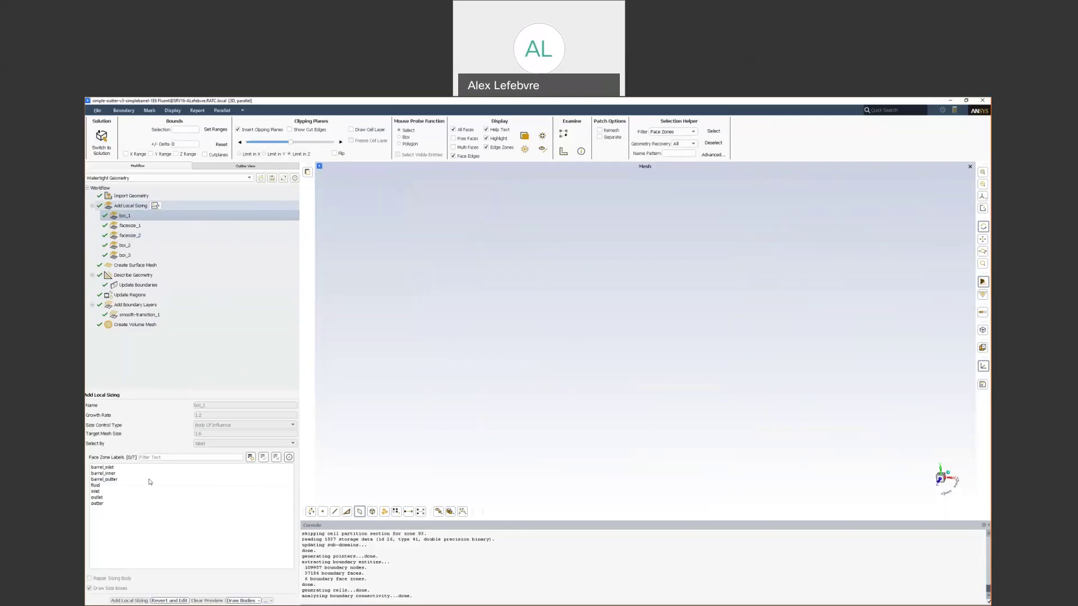
click(195, 227)
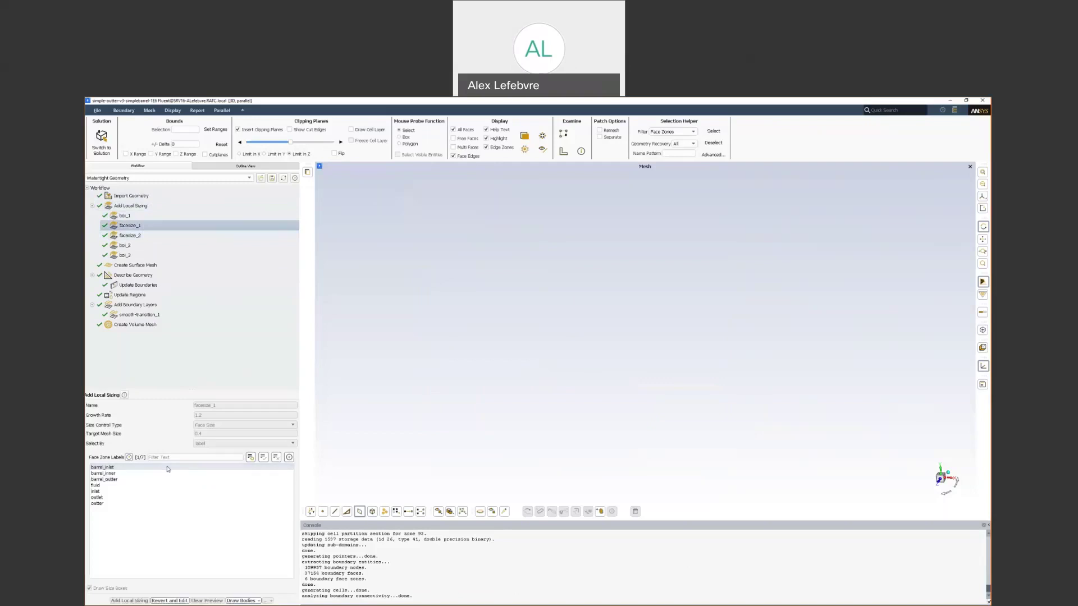
click(180, 235)
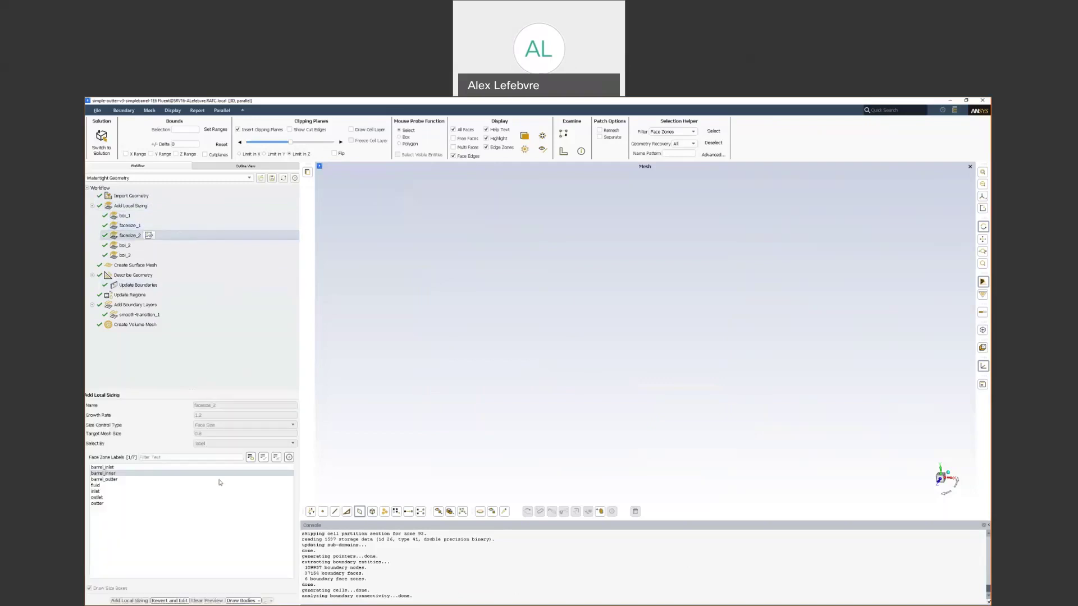
click(214, 254)
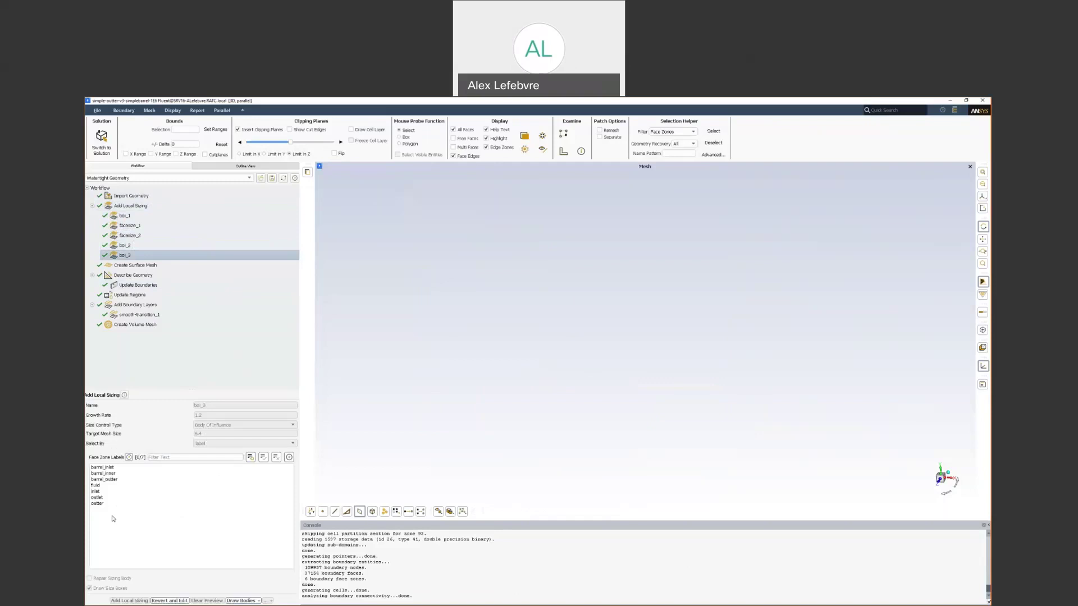
click(149, 266)
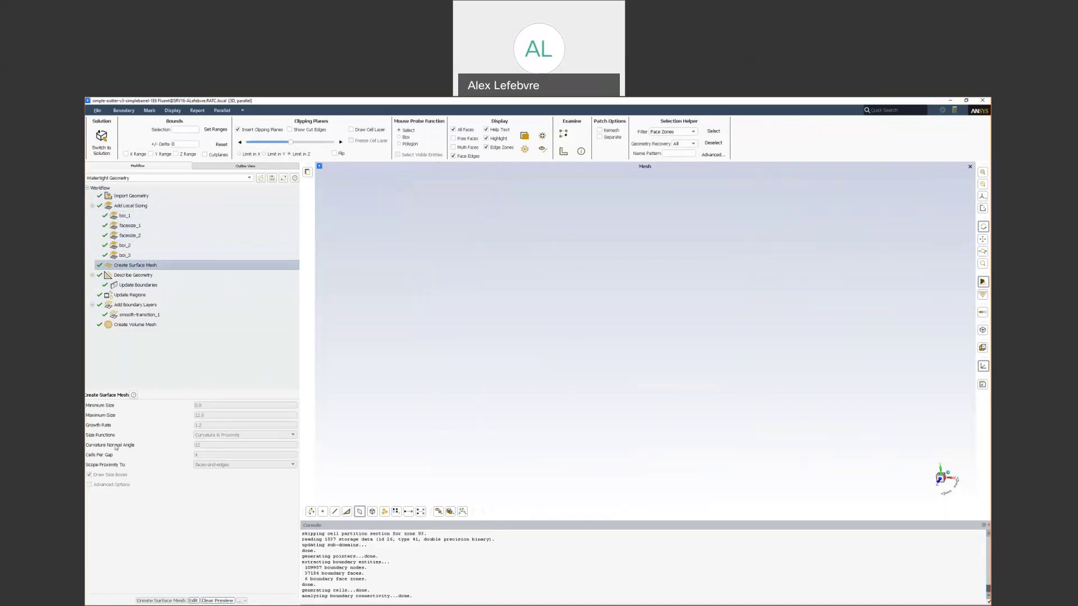
Clip the outer domain's mesh in X with the cell layer drawn and examine the concentric refinement zones at its centre
mouse_move(163, 279)
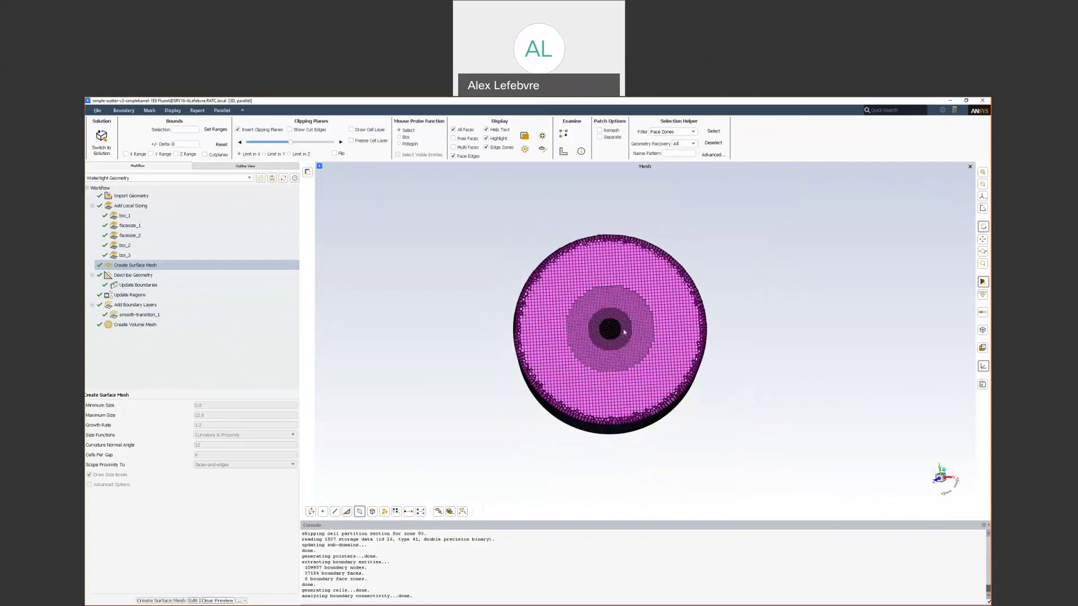
drag(625, 332, 613, 335)
scroll(616, 329, up, 2)
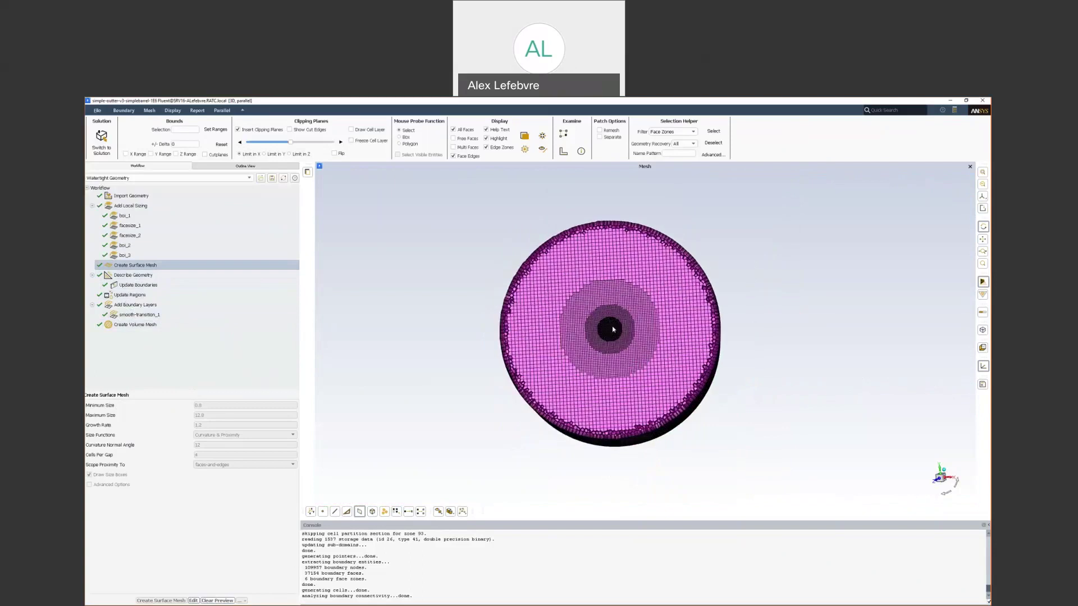
scroll(613, 330, up, 5)
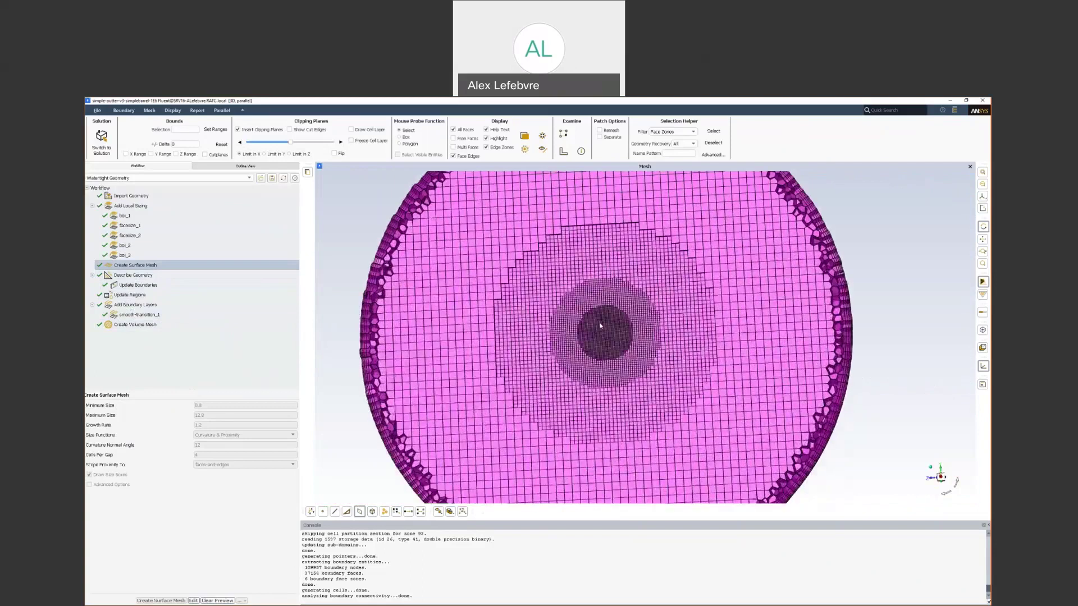
scroll(601, 326, up, 3)
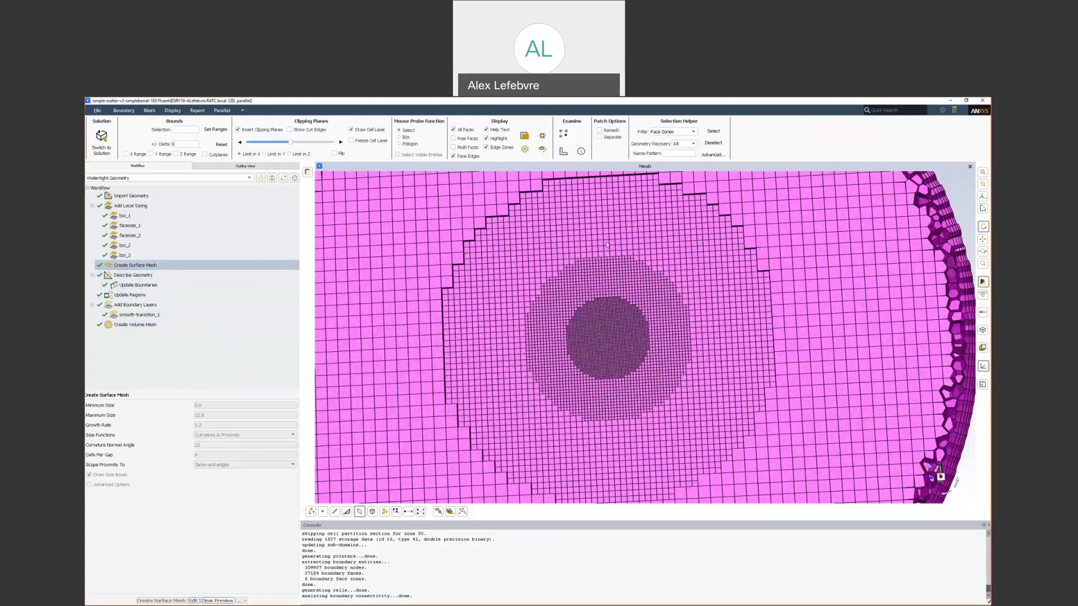
scroll(606, 244, down, 10)
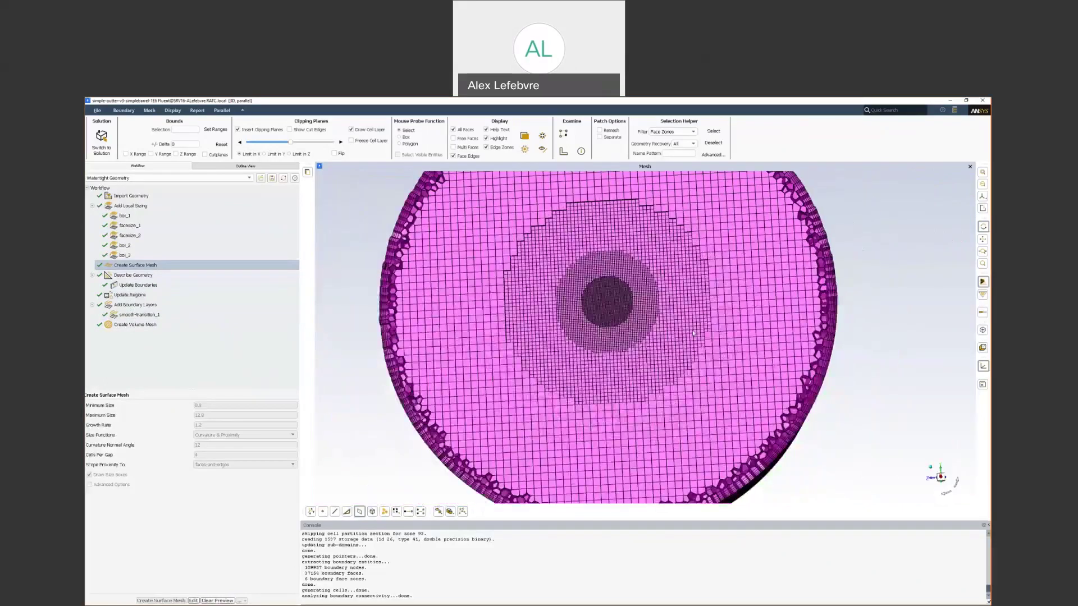
drag(606, 245, 364, 242)
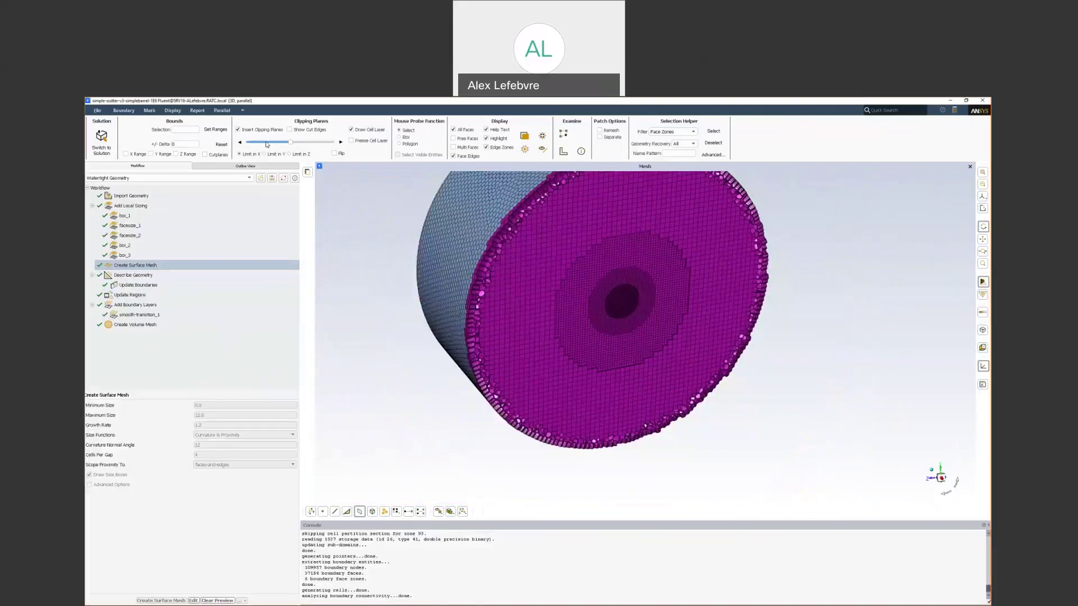
Move the X clipping plane back along the barrel, inspect the cells at the barrel opening, and fit the whole mesh in view
drag(562, 270, 590, 276)
scroll(590, 277, up, 10)
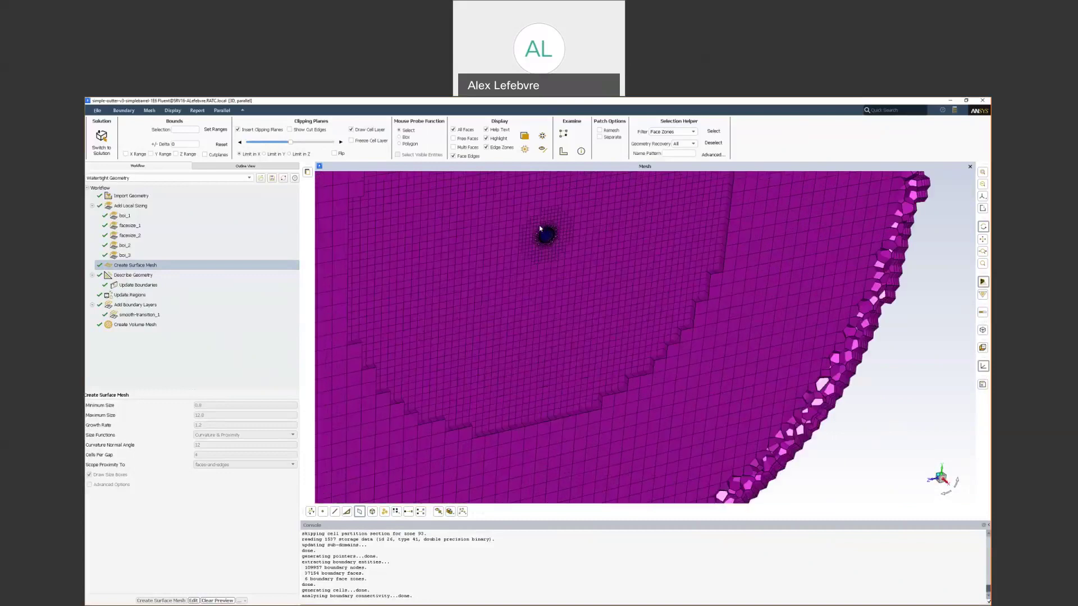
mouse_move(290, 142)
mouse_down()
mouse_move(275, 142)
mouse_move(291, 142)
mouse_up()
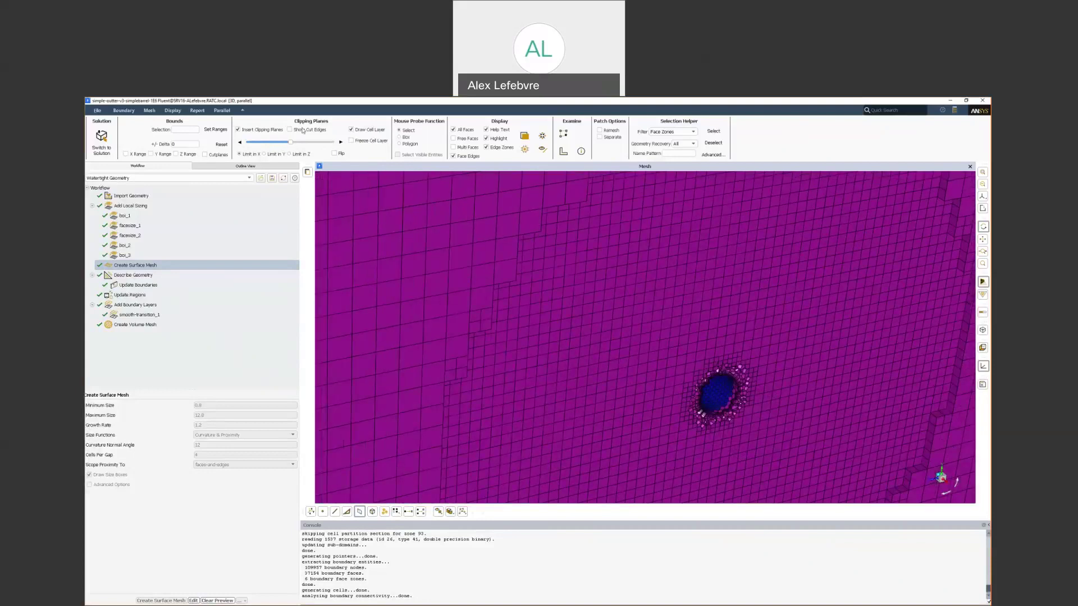
click(240, 143)
scroll(635, 380, up, 5)
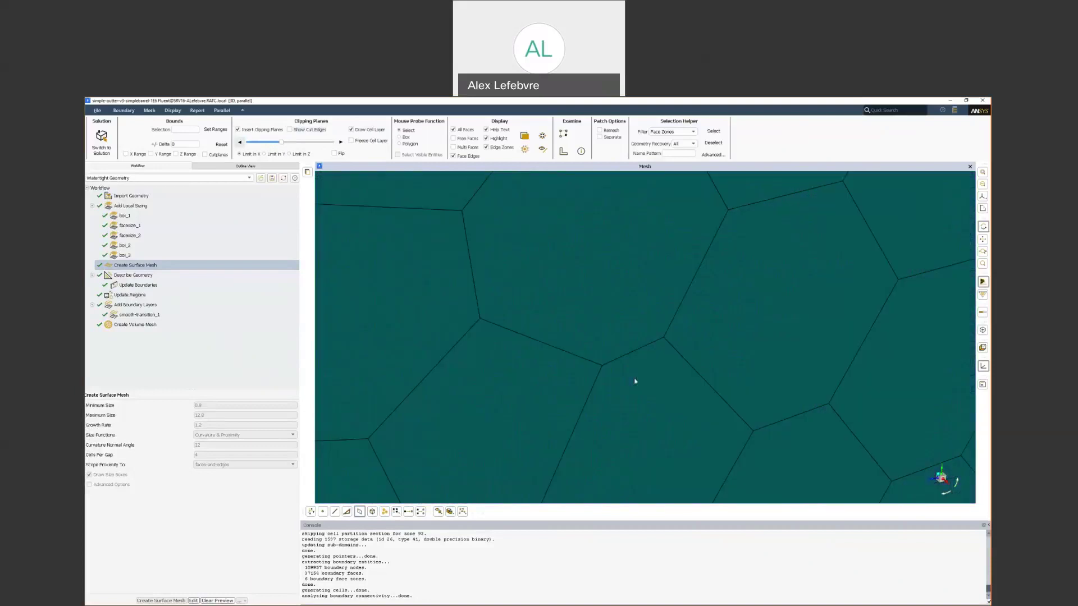
scroll(635, 382, up, 5)
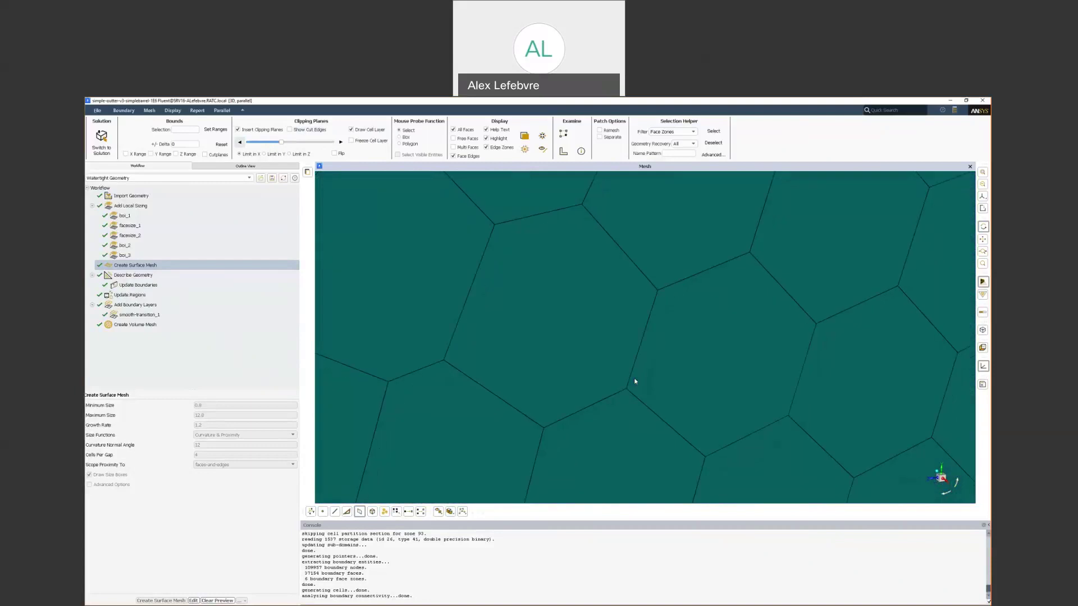
scroll(635, 381, up, 5)
scroll(906, 223, down, 1)
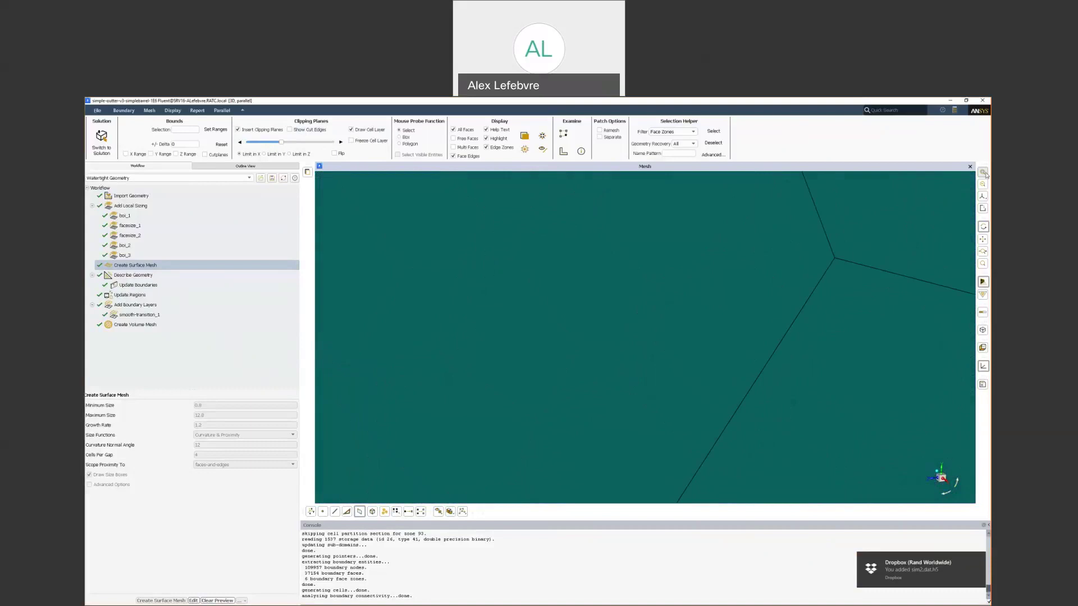
click(985, 173)
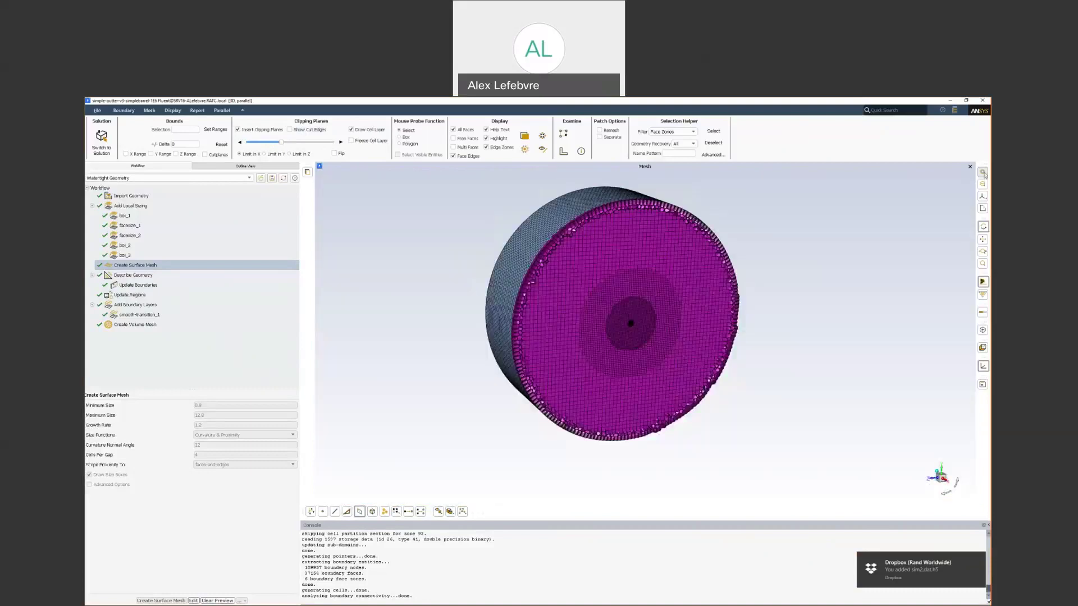
Advance the X clipping plane four increments along the barrel and examine the cells around its opening
scroll(623, 326, up, 1)
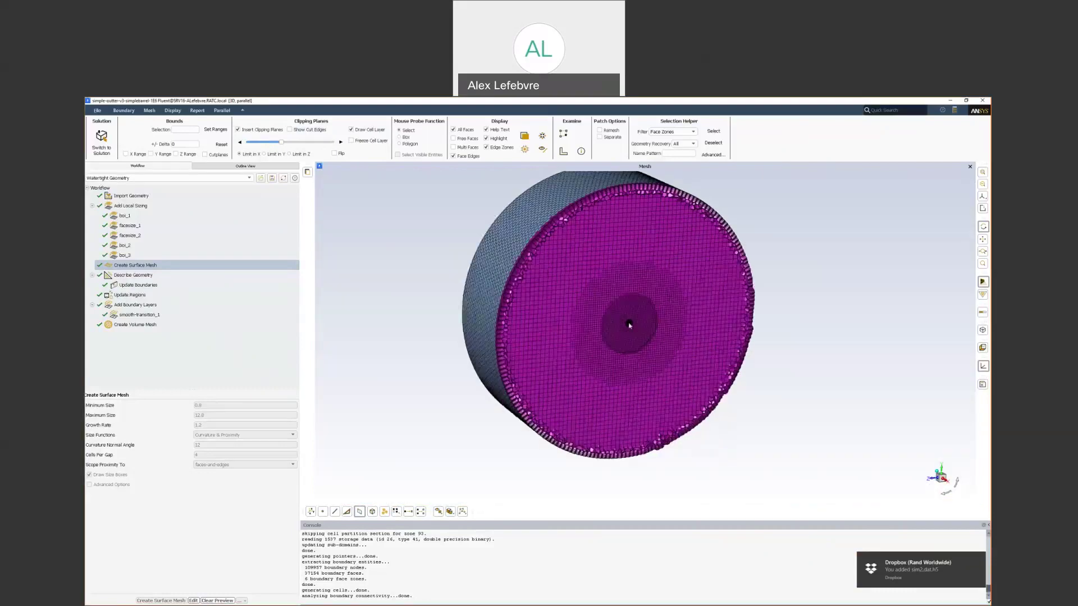
scroll(629, 325, up, 6)
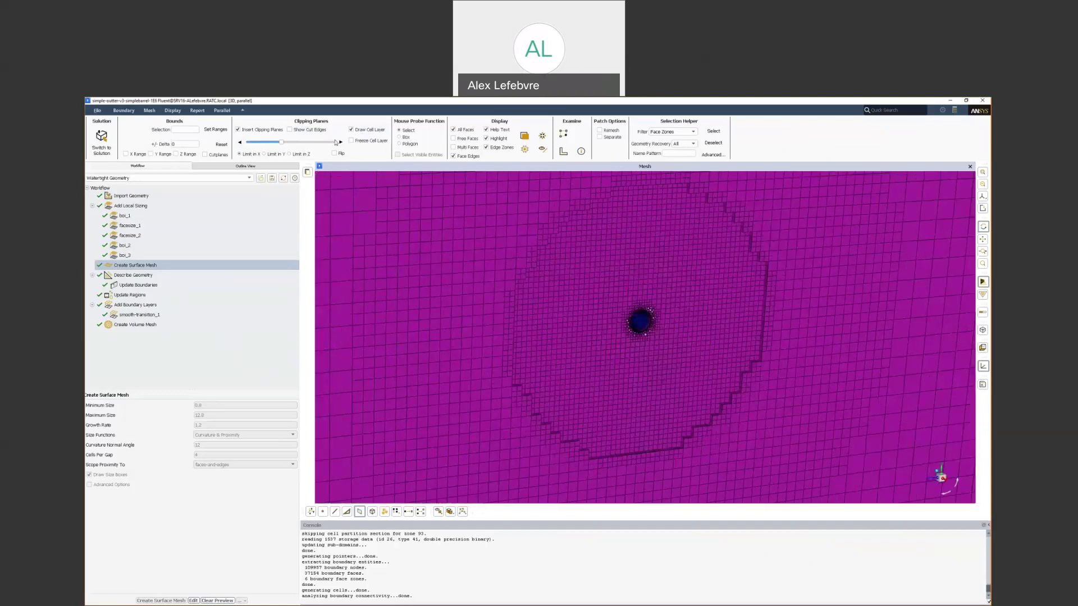
click(340, 144)
click(340, 143)
click(340, 141)
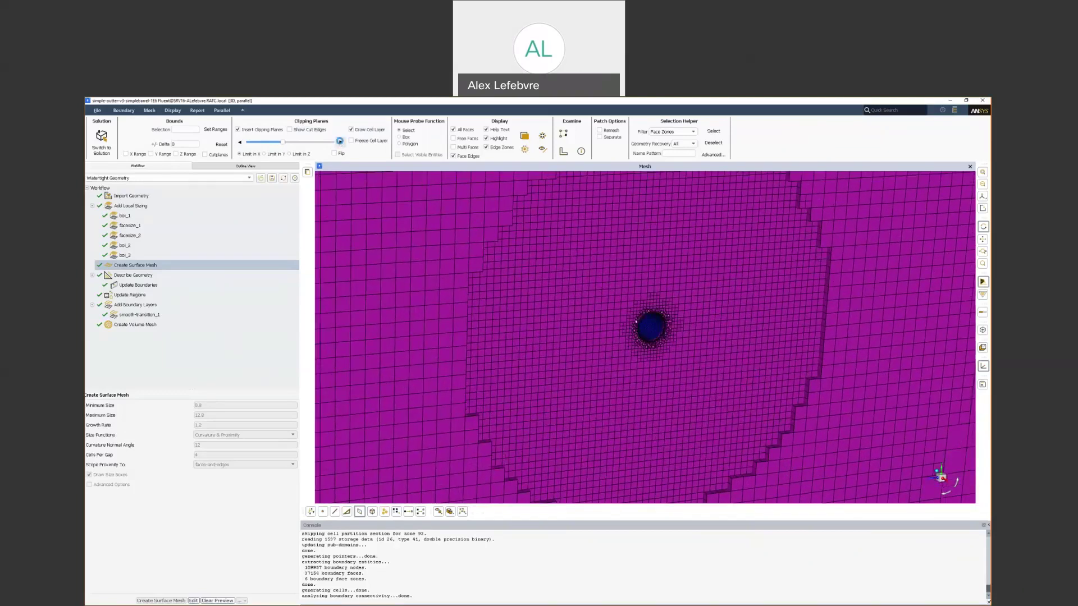
click(339, 141)
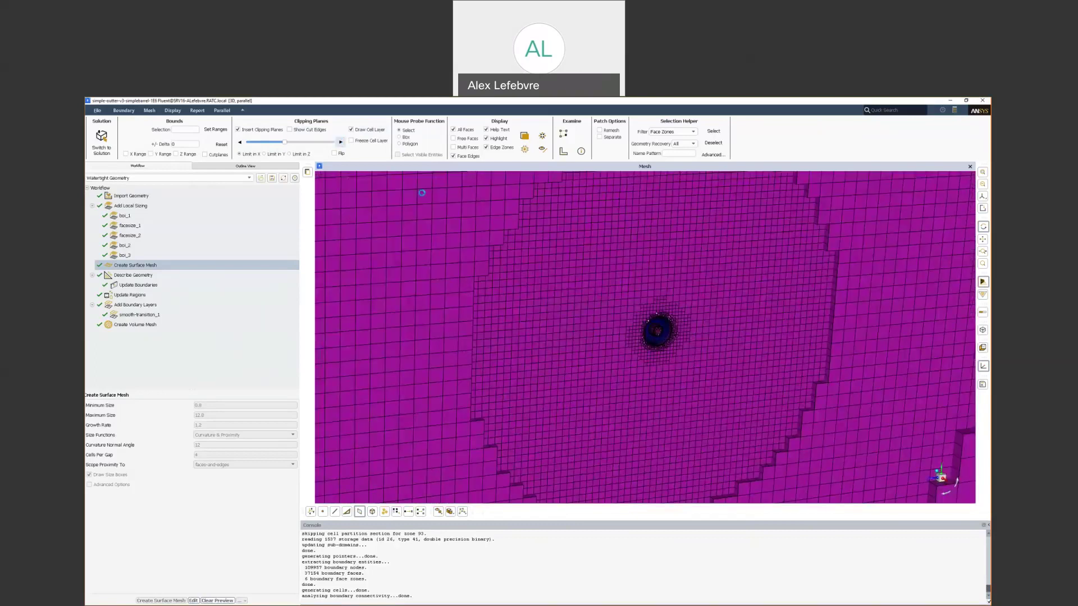
Examine the clipped outer domain mesh closely around the barrel opening
scroll(668, 340, up, 1)
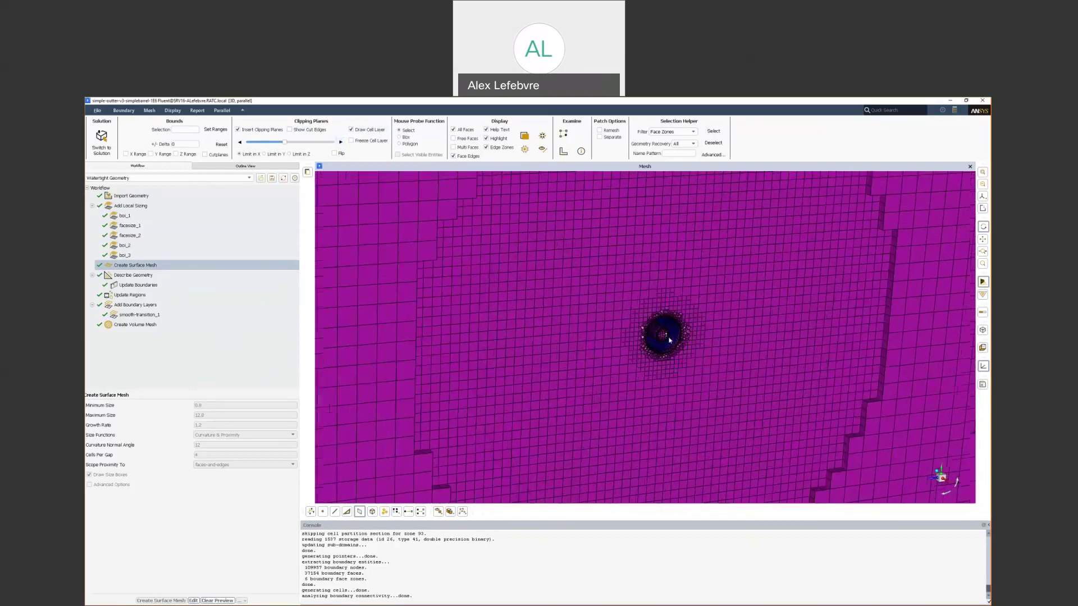
scroll(665, 339, up, 1)
scroll(664, 339, up, 4)
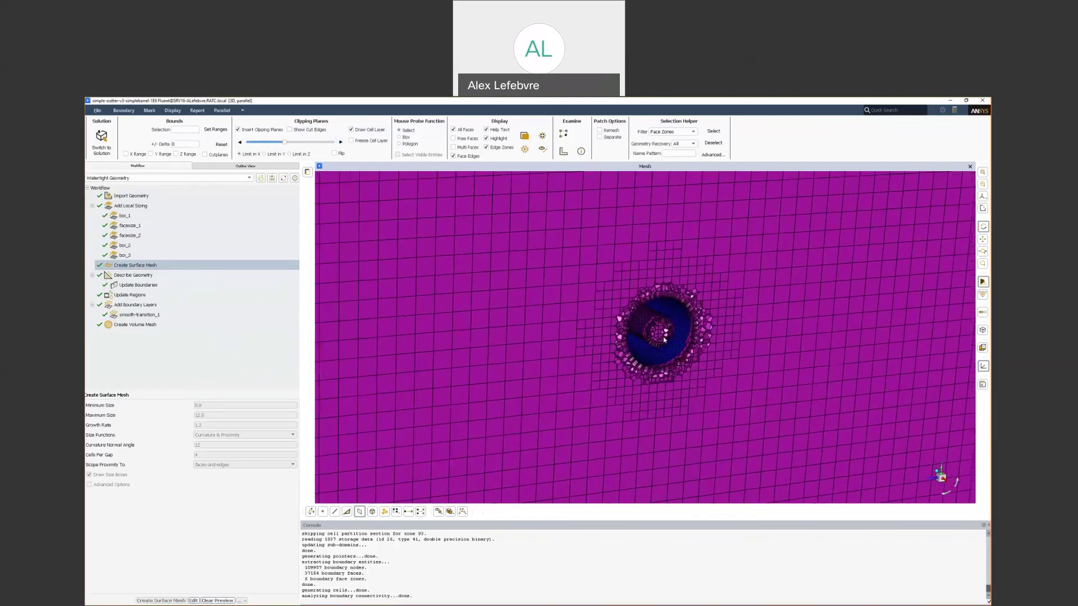
scroll(660, 332, up, 1)
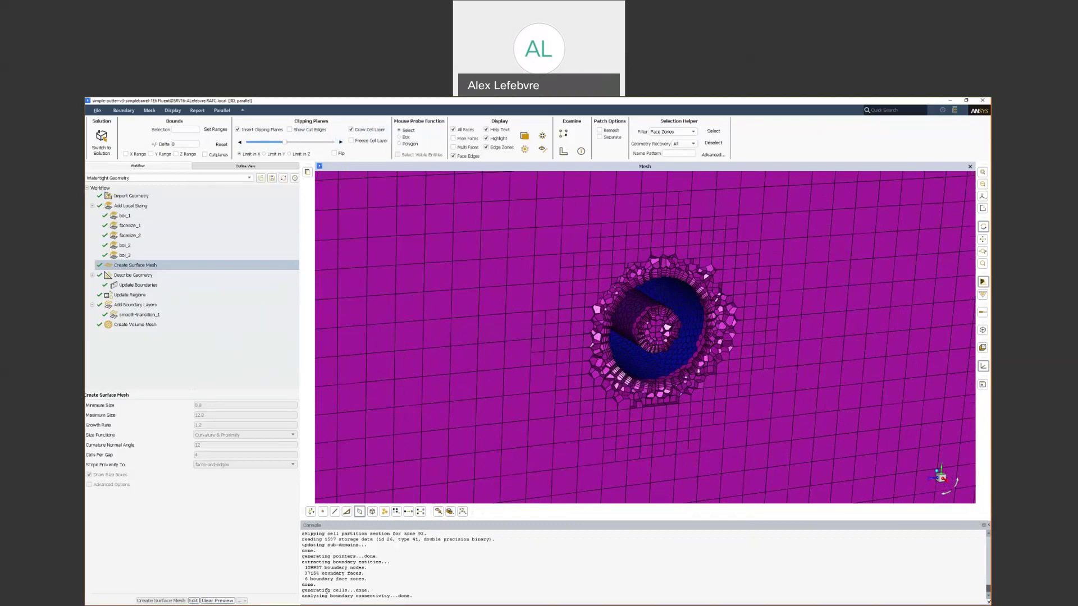
Switch to the sim2-v3-final Fluent solver session and inspect the overset mesh around the bullet and barrel exit
mouse_move(266, 600)
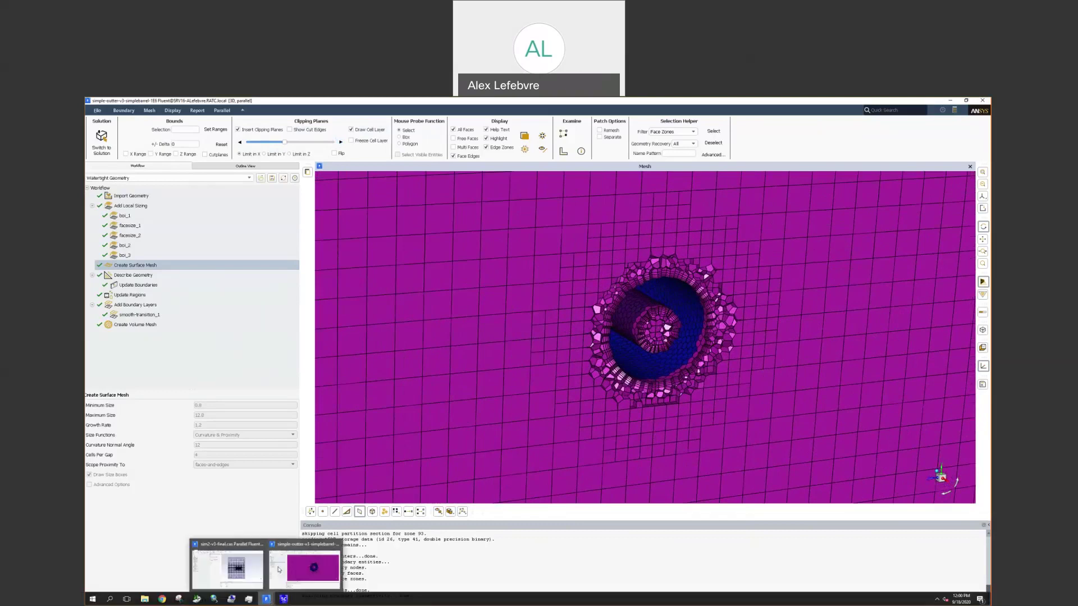
click(244, 571)
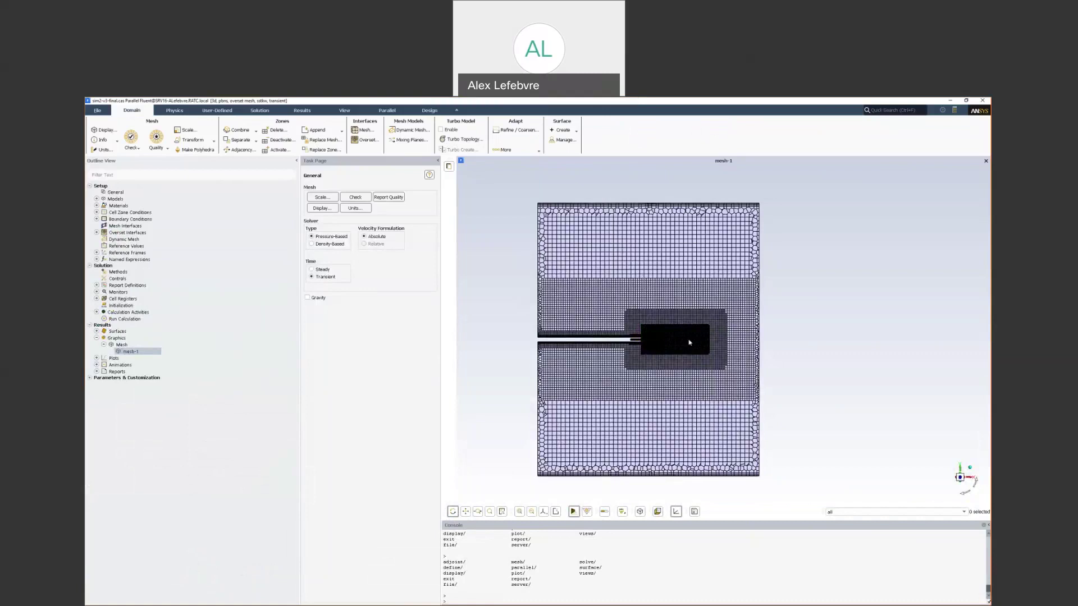
scroll(654, 336, up, 8)
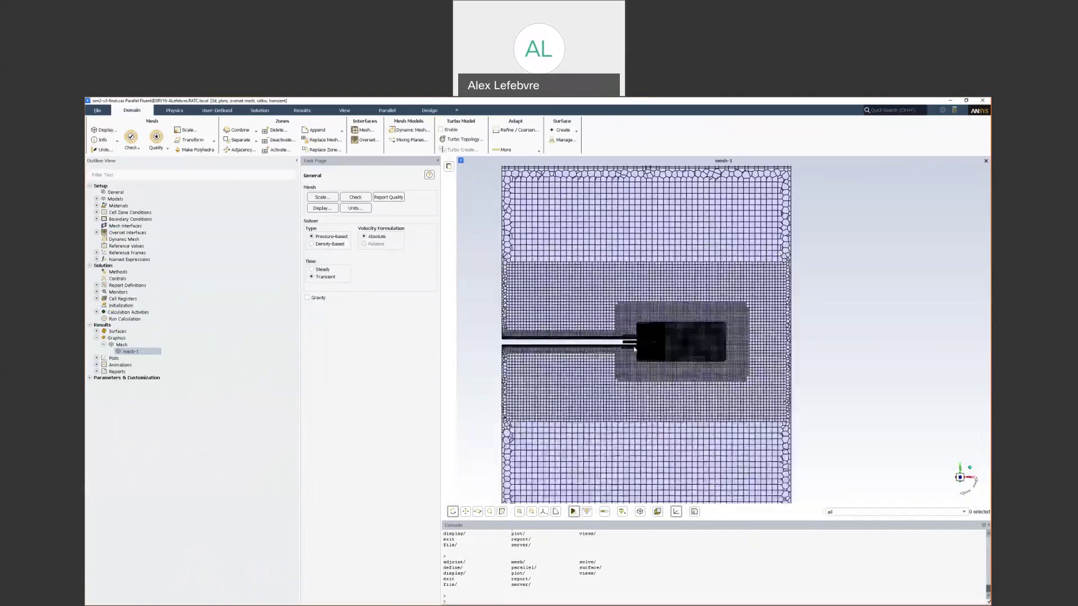
scroll(695, 348, up, 2)
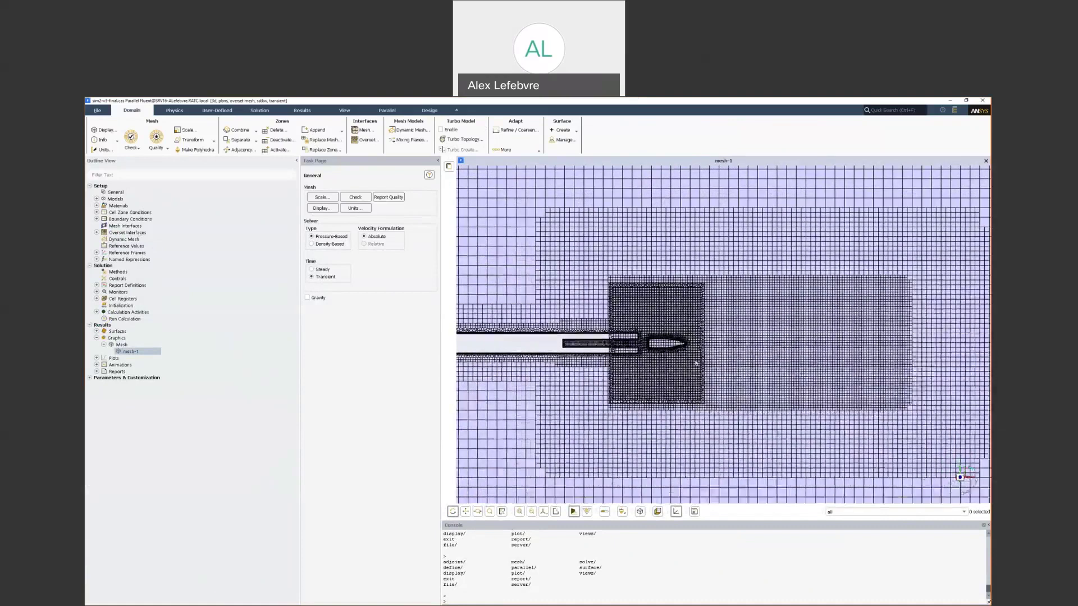
drag(679, 357, 648, 312)
scroll(693, 356, up, 2)
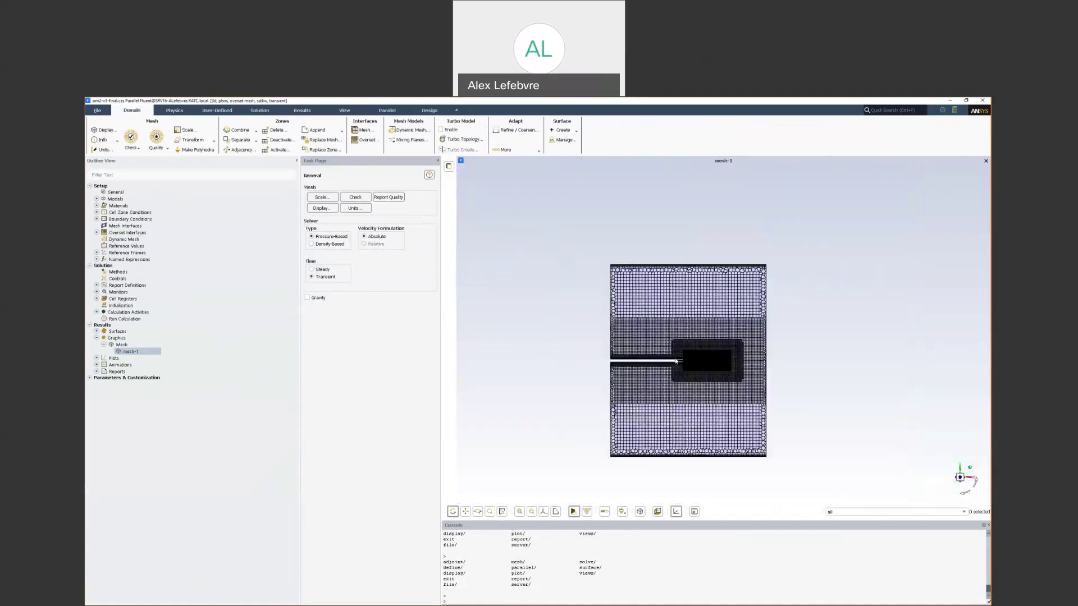
scroll(676, 361, up, 3)
scroll(673, 364, up, 3)
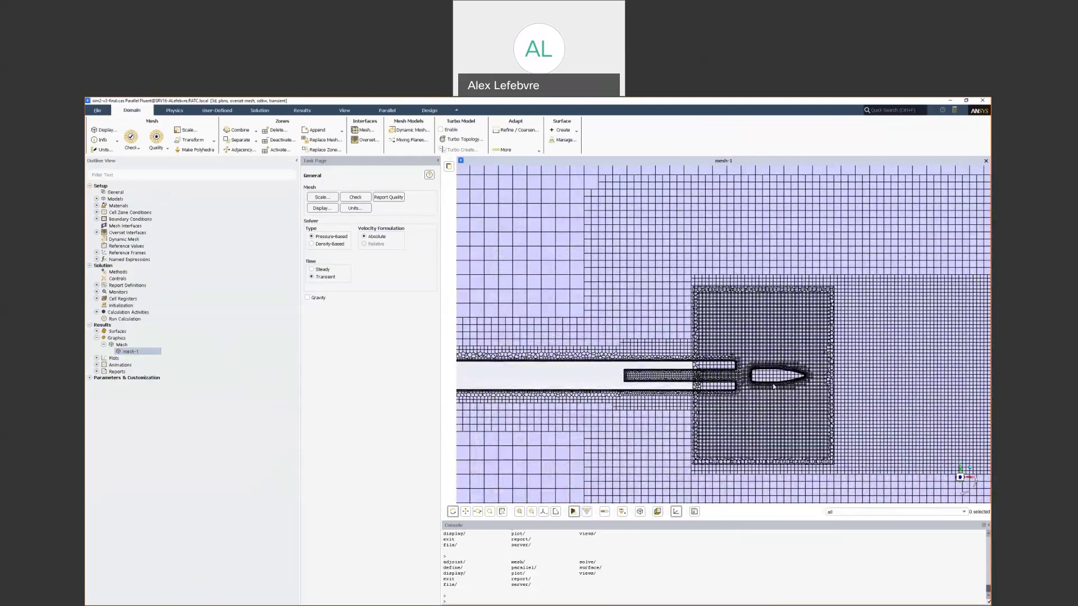
Look through the mesh files available for appending a case file, and leave the file selection without loading one
click(319, 132)
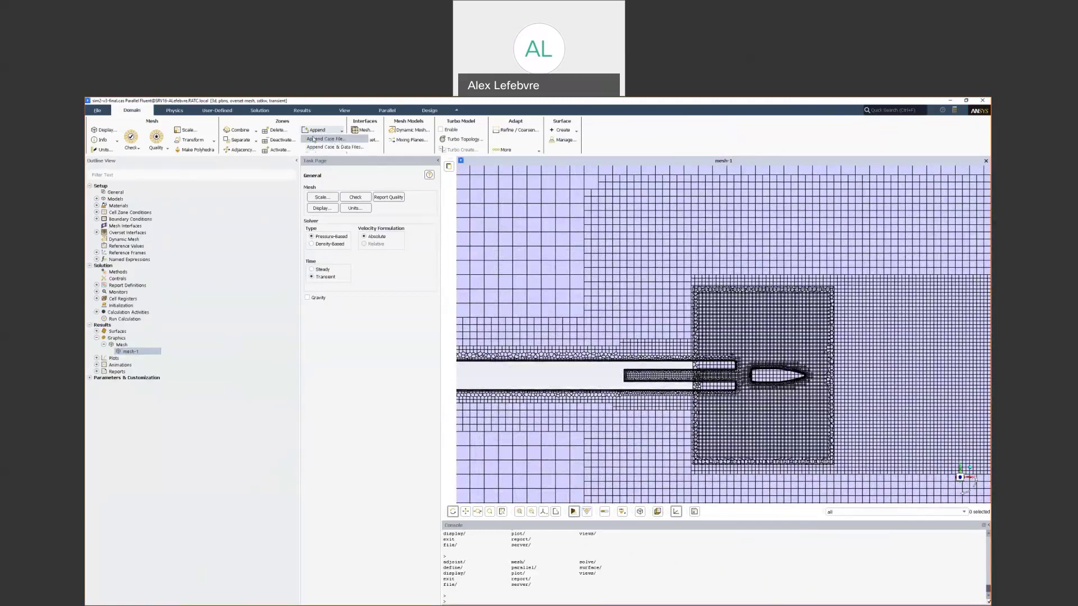
click(339, 140)
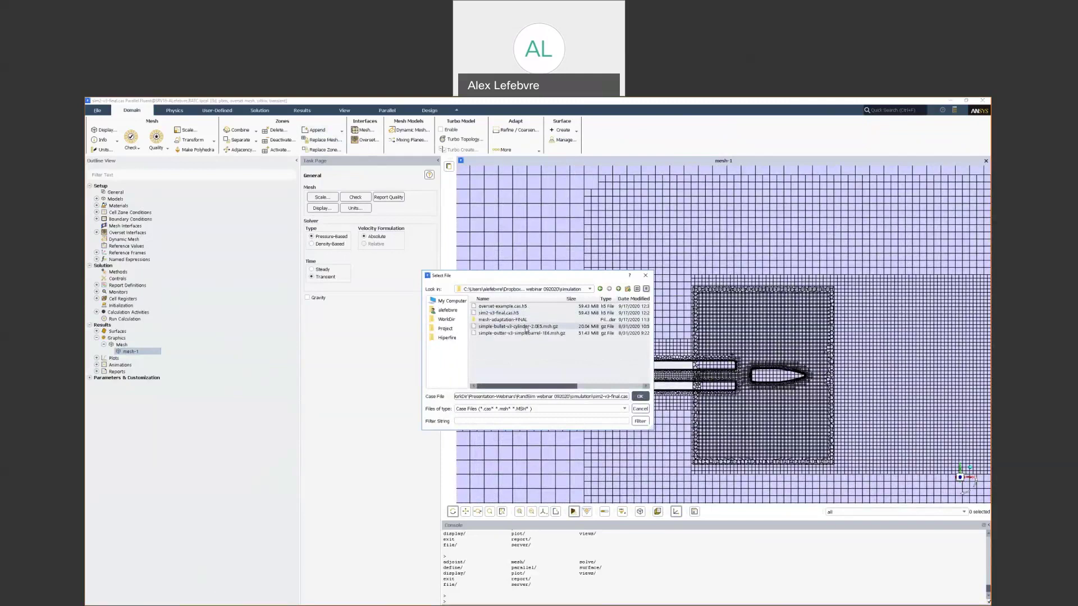
click(645, 276)
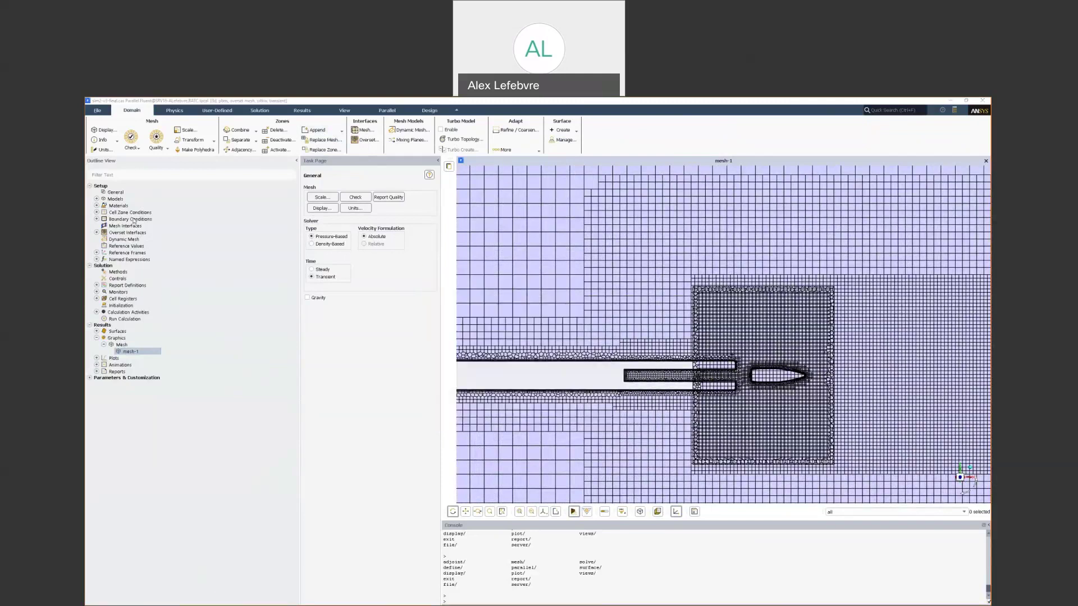
Enable mesh motion for the solid cell zone and accept its zone settings
click(96, 213)
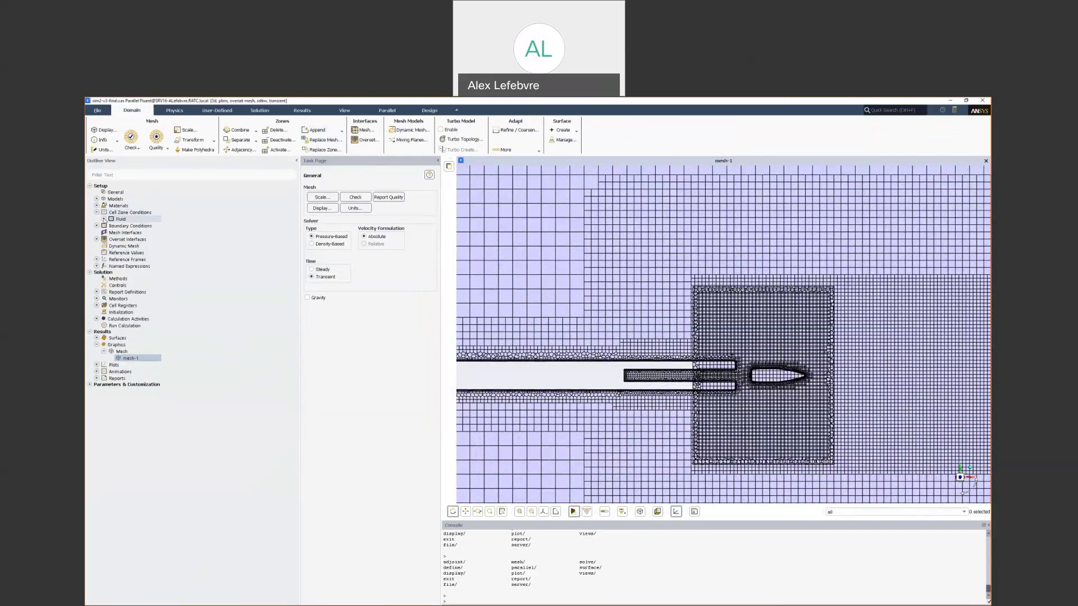
click(103, 219)
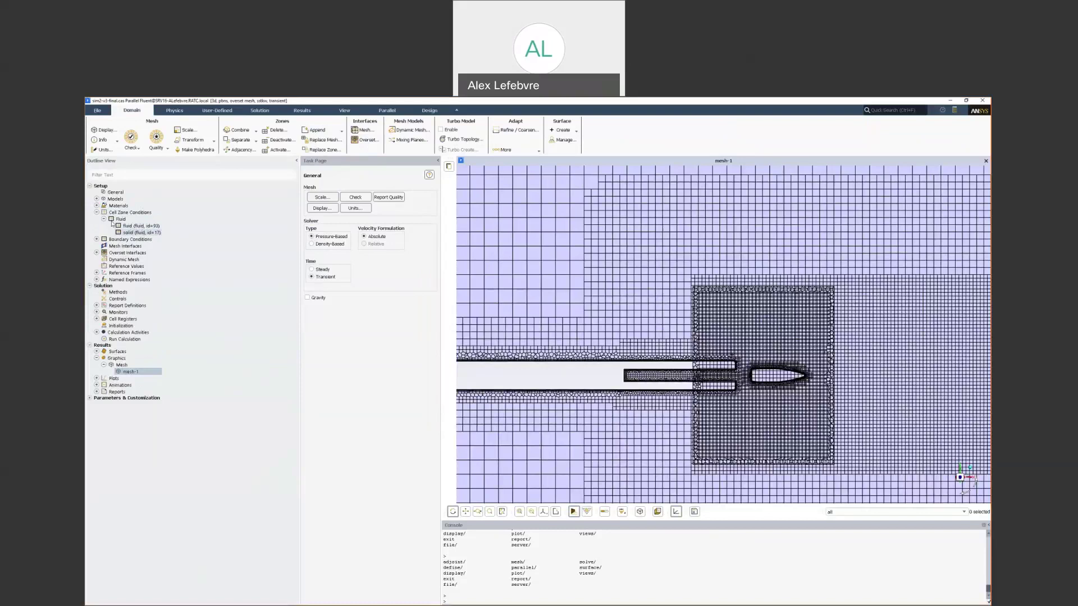
click(141, 231)
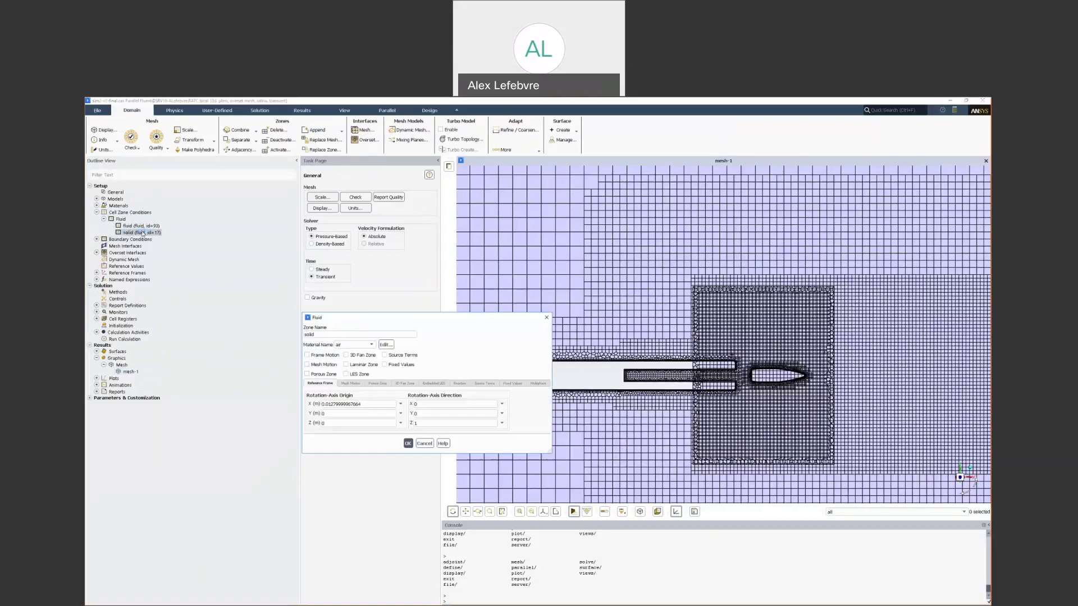
click(316, 366)
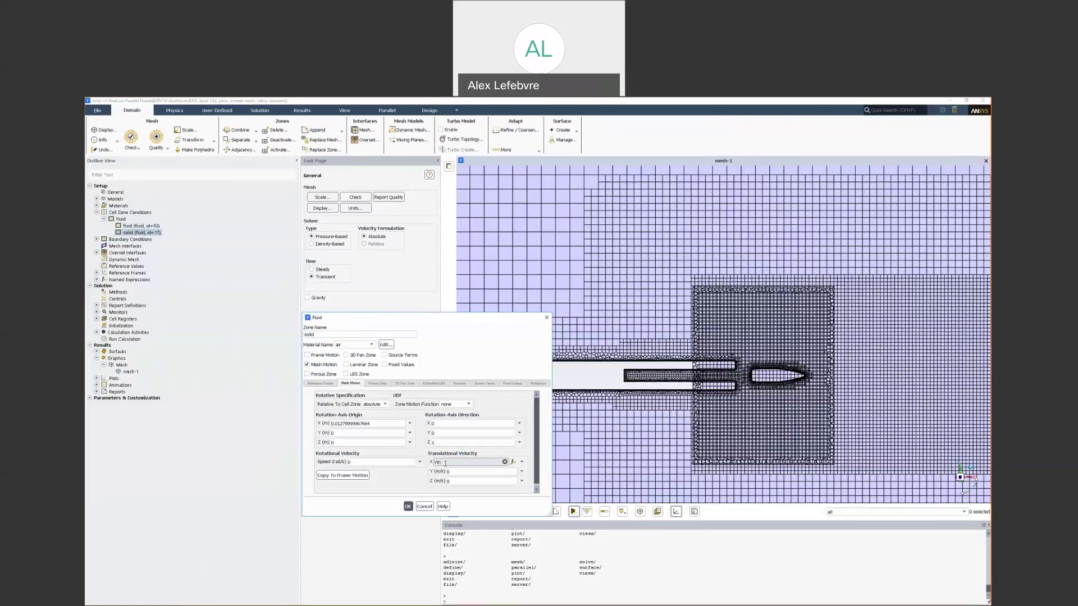
click(408, 506)
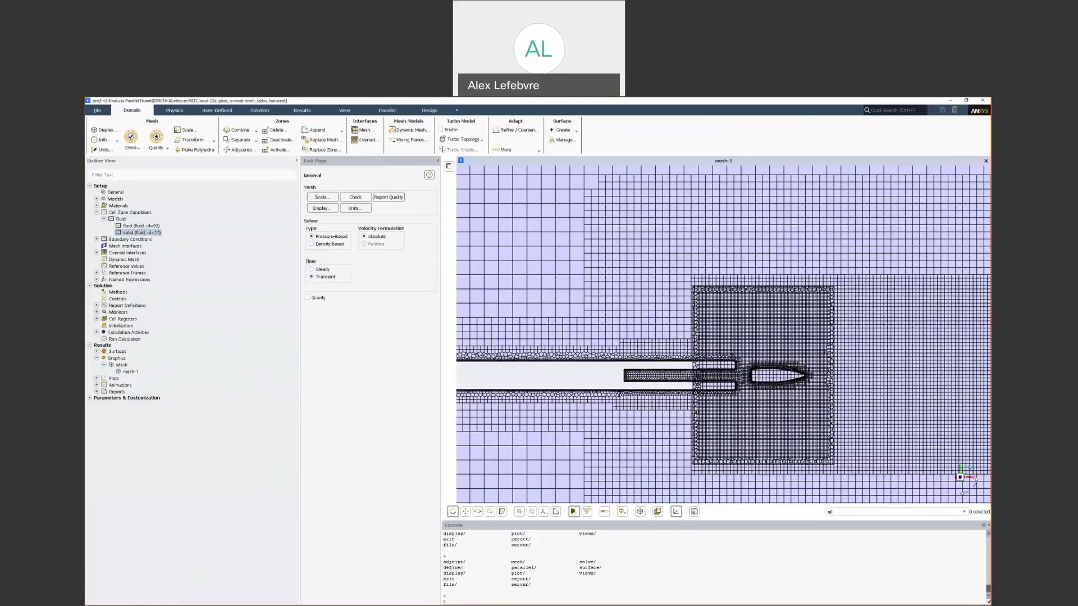
Display the overset boundary named interface in the graphics view and examine its cylindrical surface at an angle
click(97, 239)
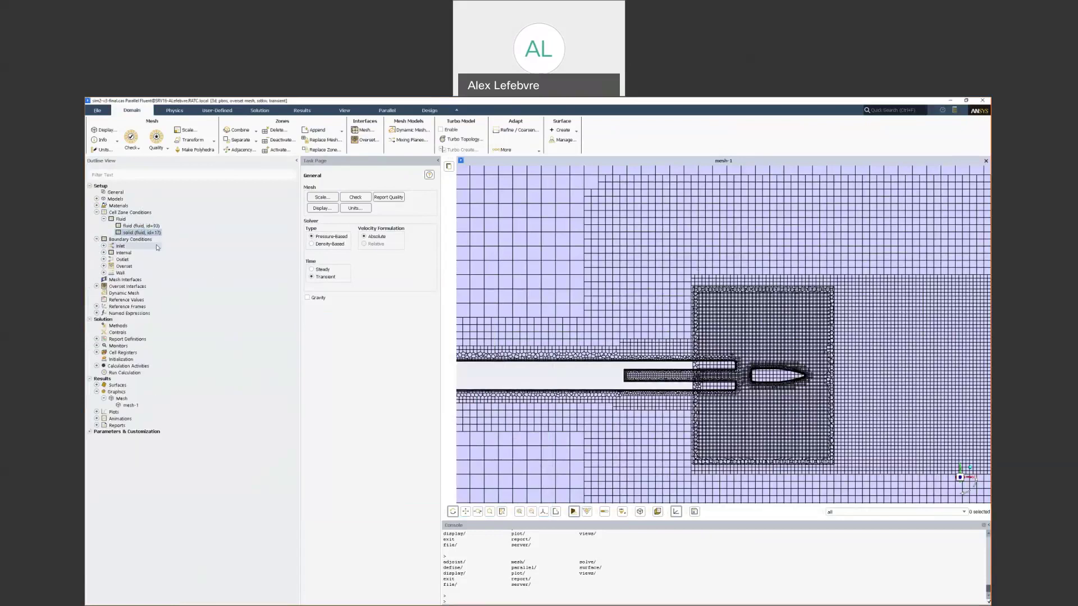
click(104, 267)
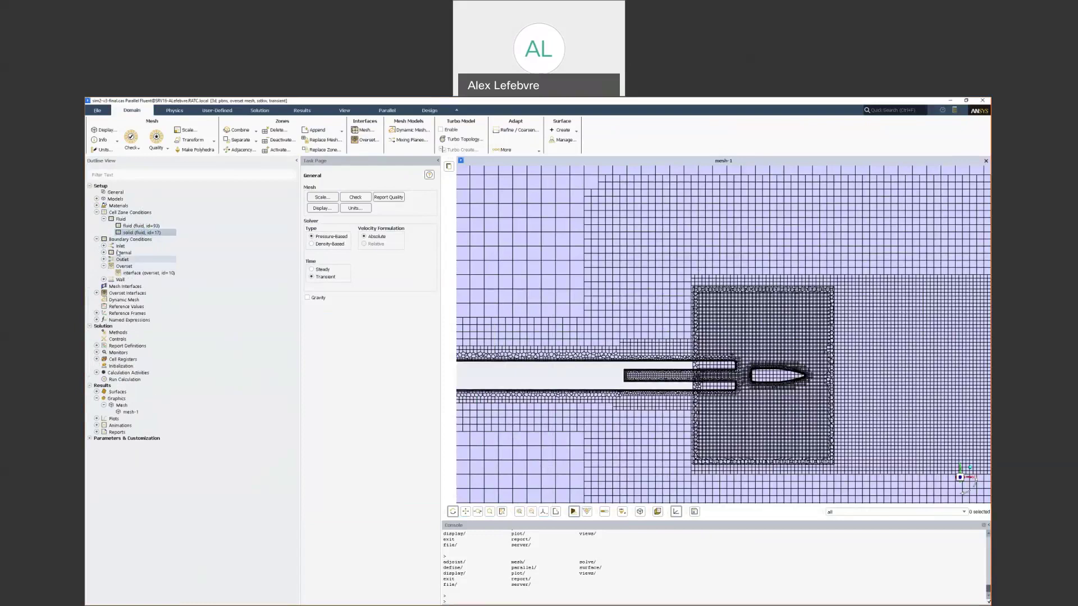
right_click(157, 273)
click(185, 344)
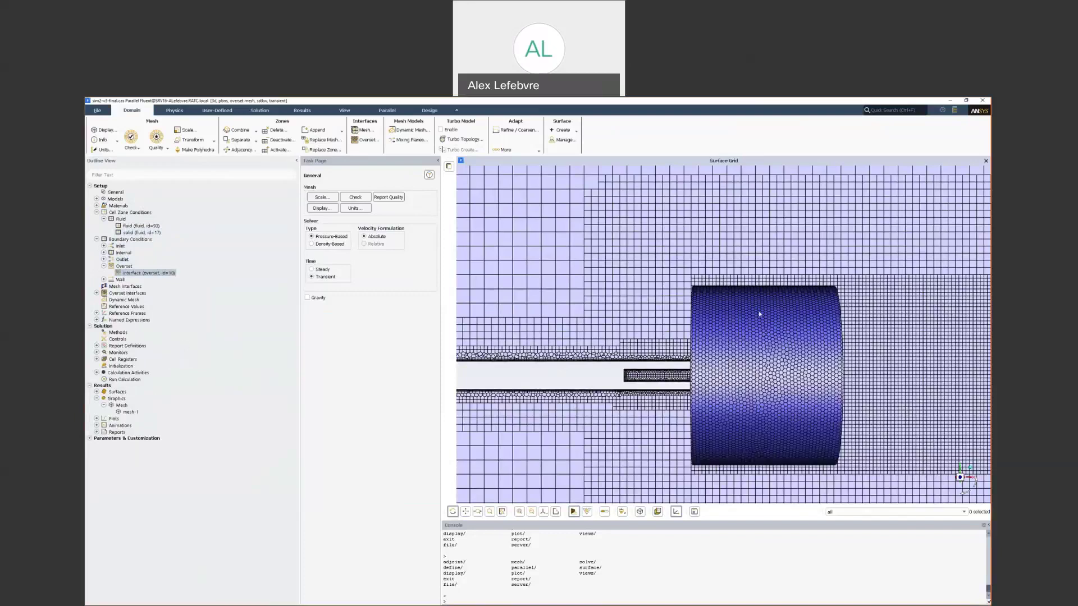
drag(757, 360, 714, 351)
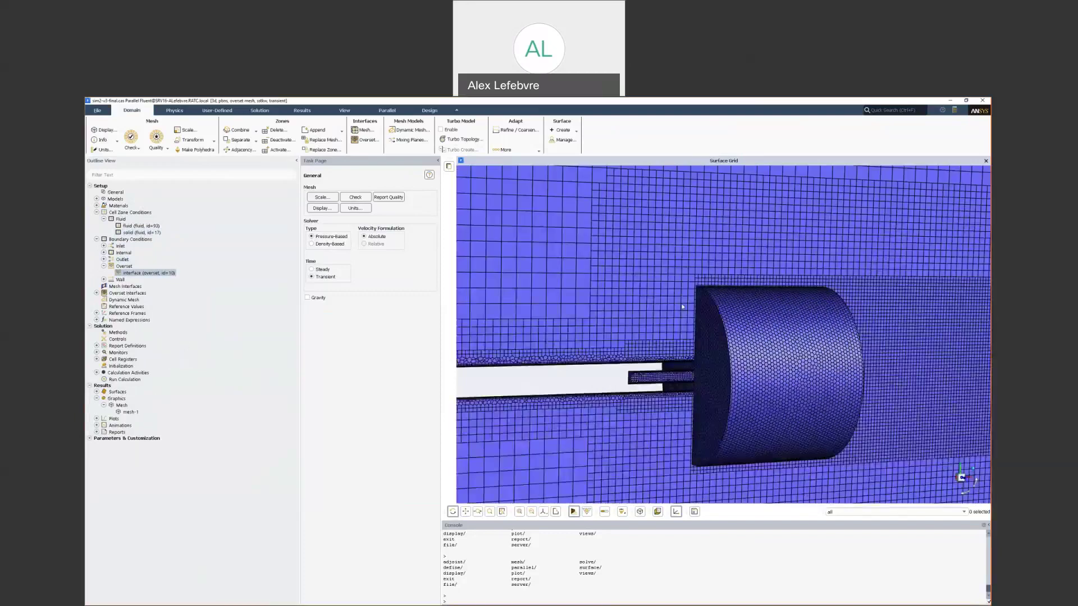
Review the boundary types available for the outlet without changing its type
click(104, 260)
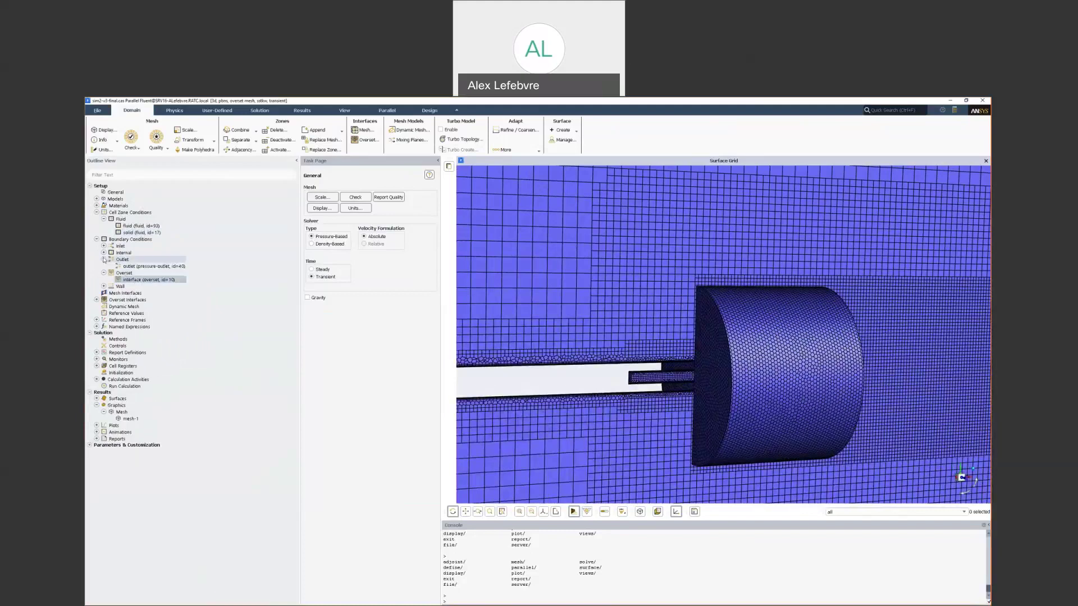
right_click(141, 266)
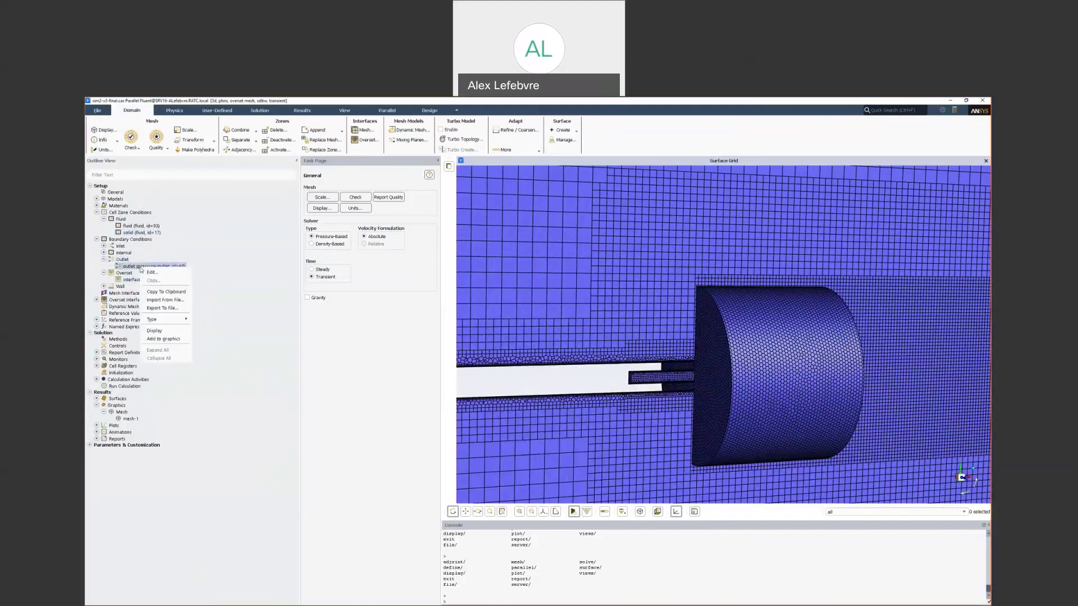
mouse_move(176, 320)
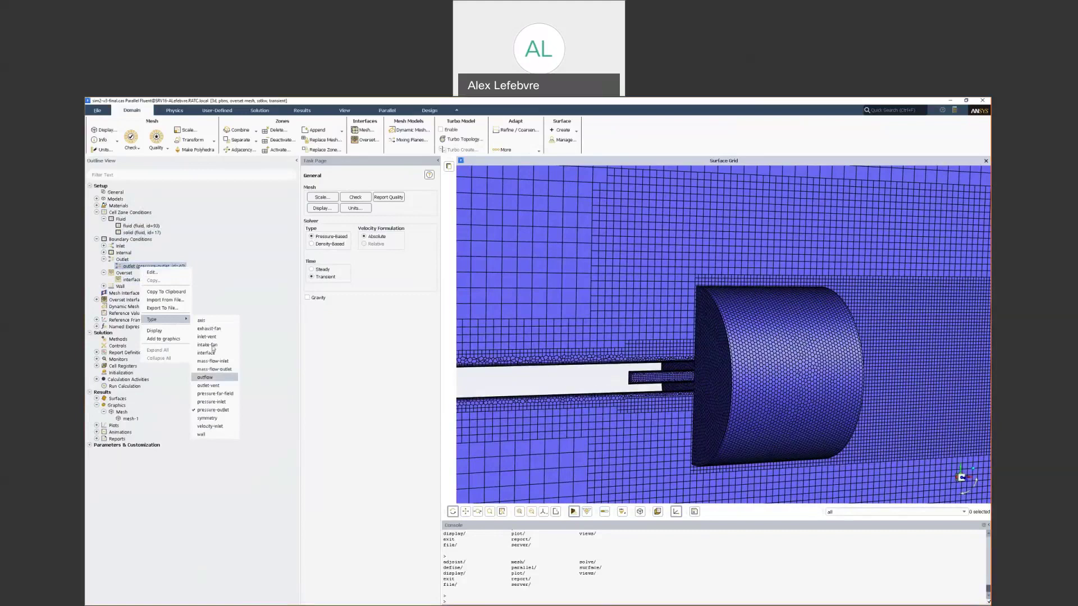
click(248, 301)
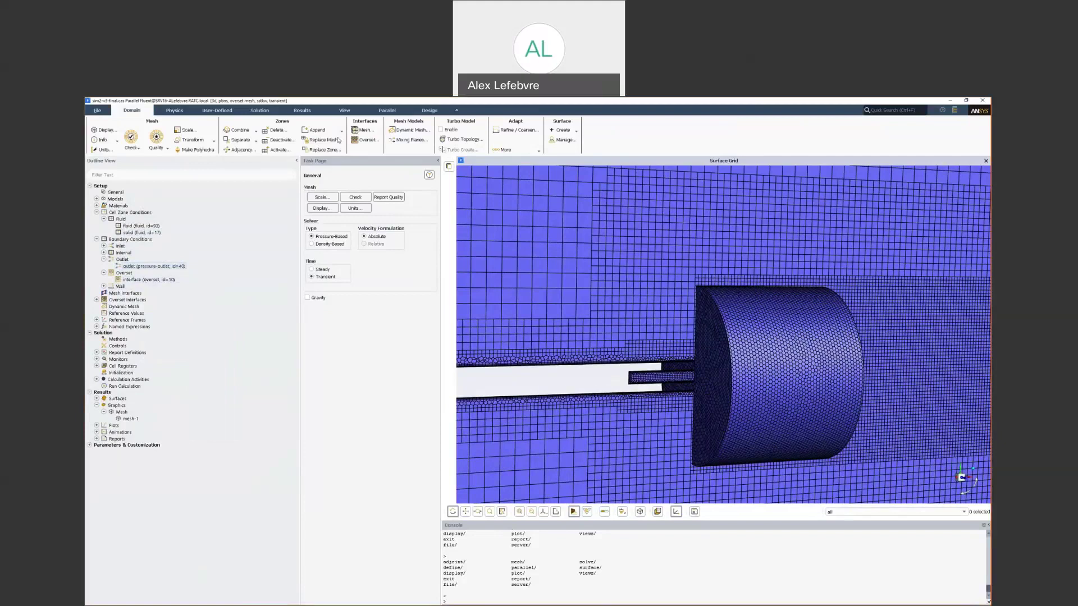
Pick fluid as background zone and solid as component zone for an overset interface, and close the settings without creating it
click(366, 140)
click(416, 361)
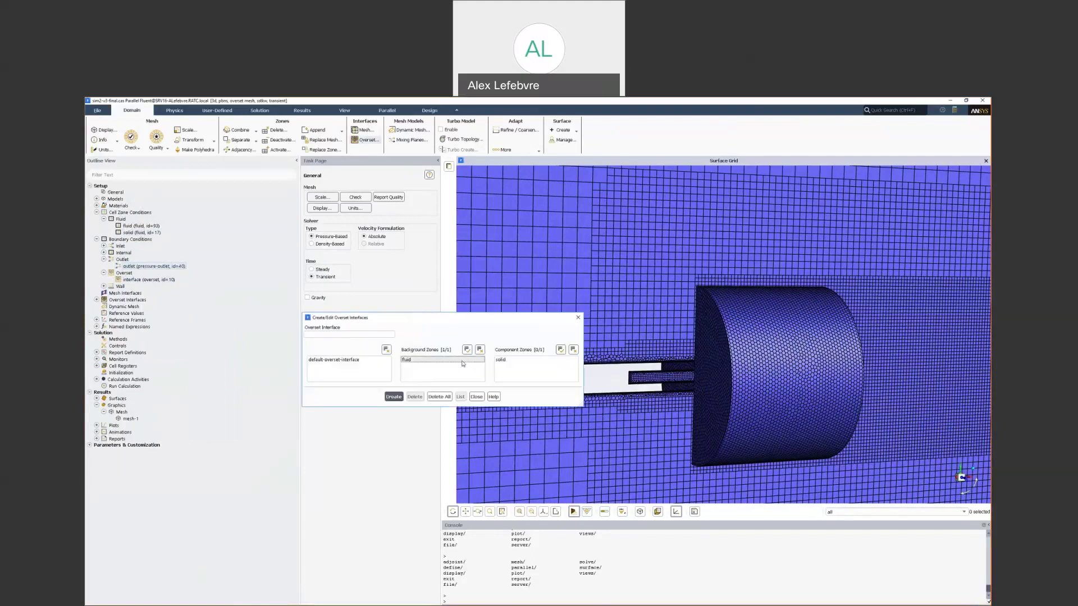
click(501, 363)
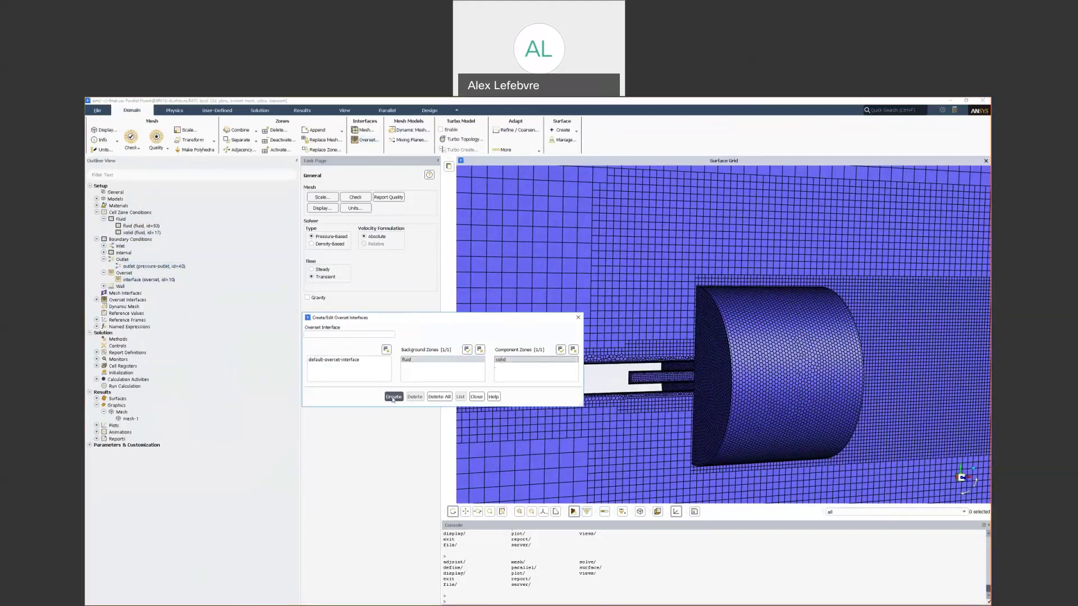
click(476, 397)
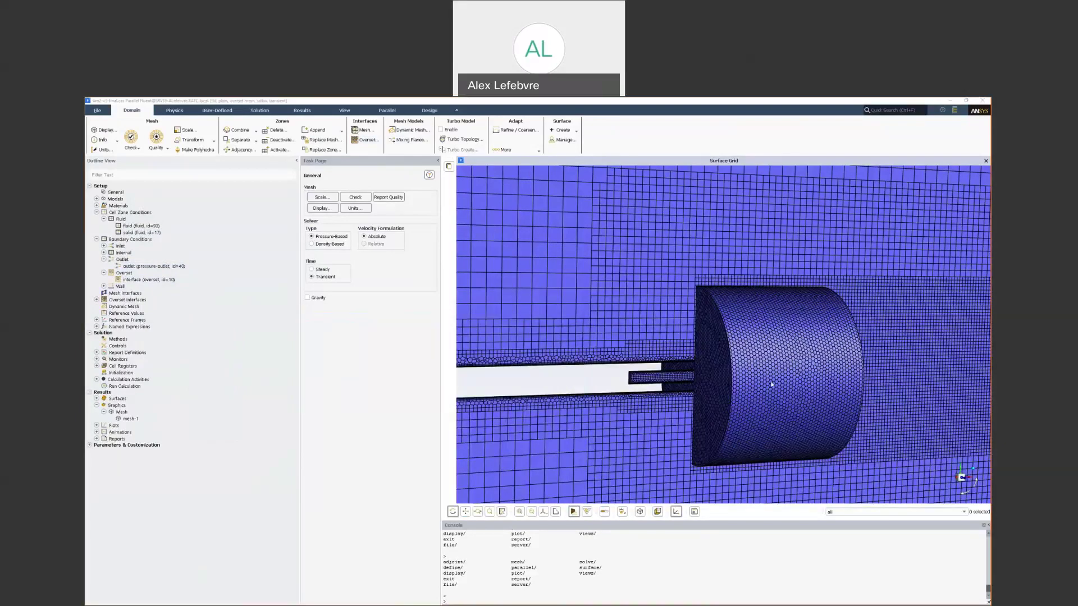
Review the settings of the gradient_deref cell register and the kinds of new cell registers available, leaving the register unchanged
scroll(772, 385, down, 1)
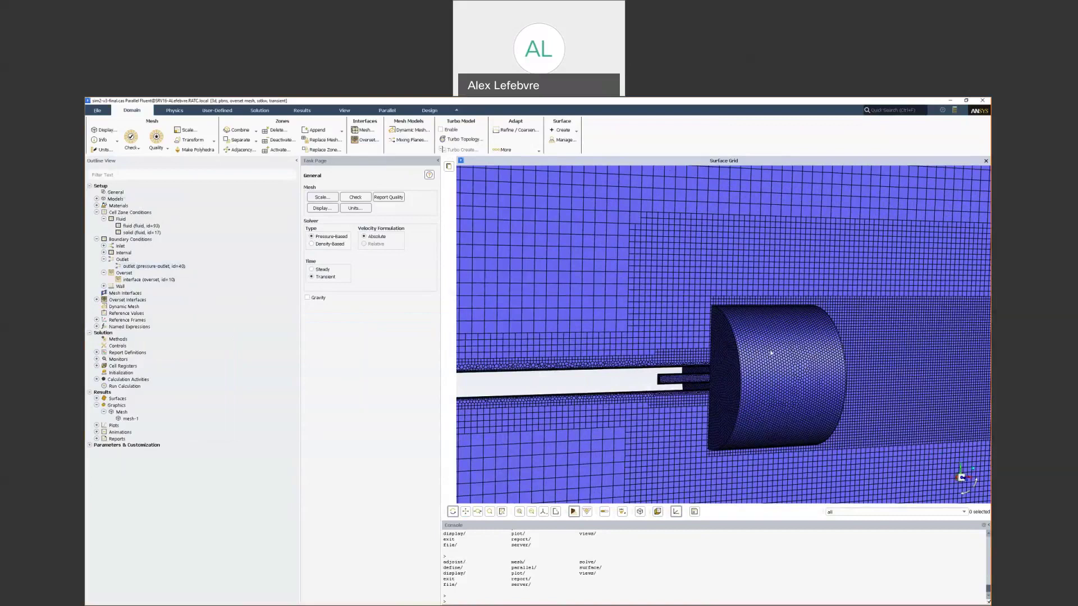
scroll(771, 352, up, 1)
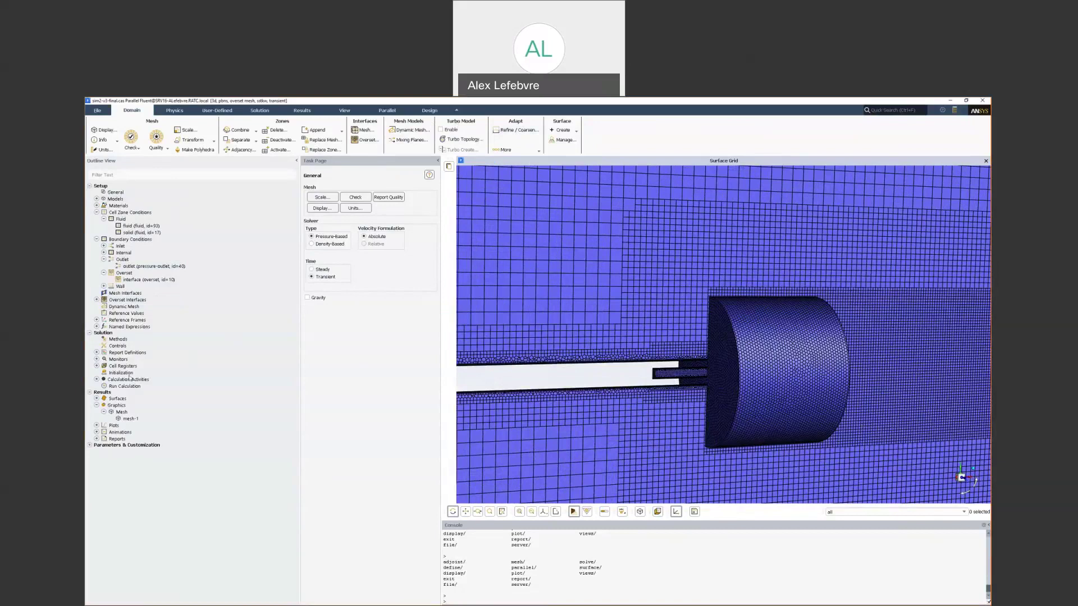
click(97, 366)
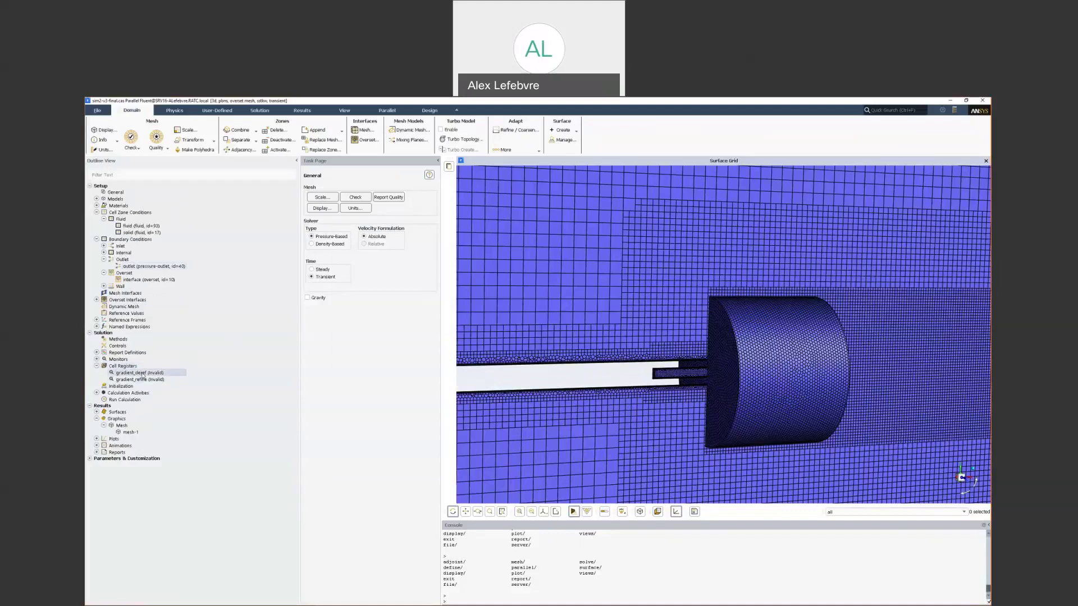
double_click(143, 375)
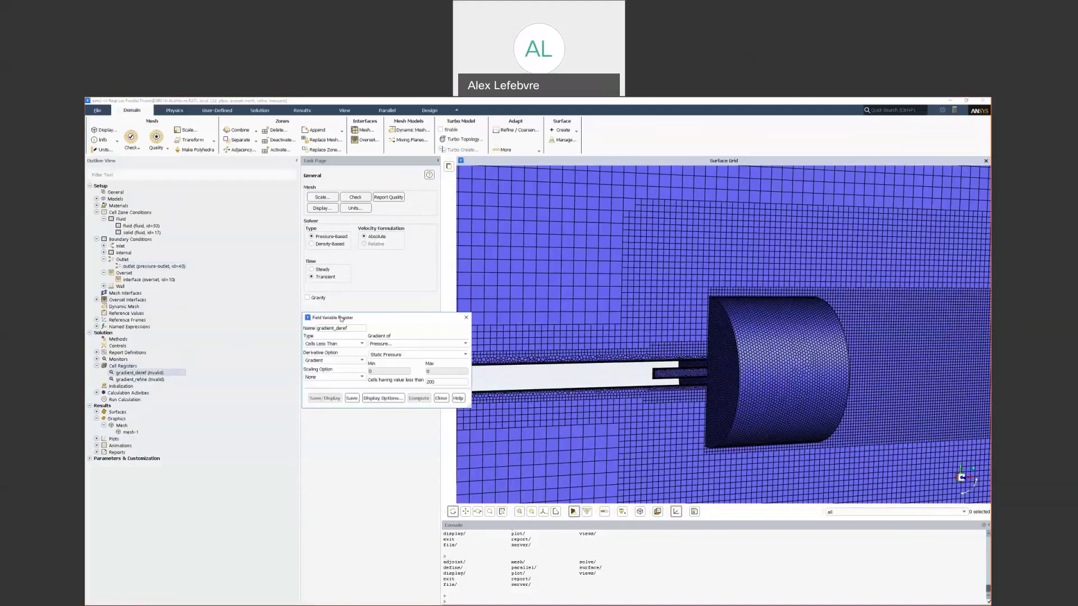
right_click(118, 368)
mouse_move(127, 386)
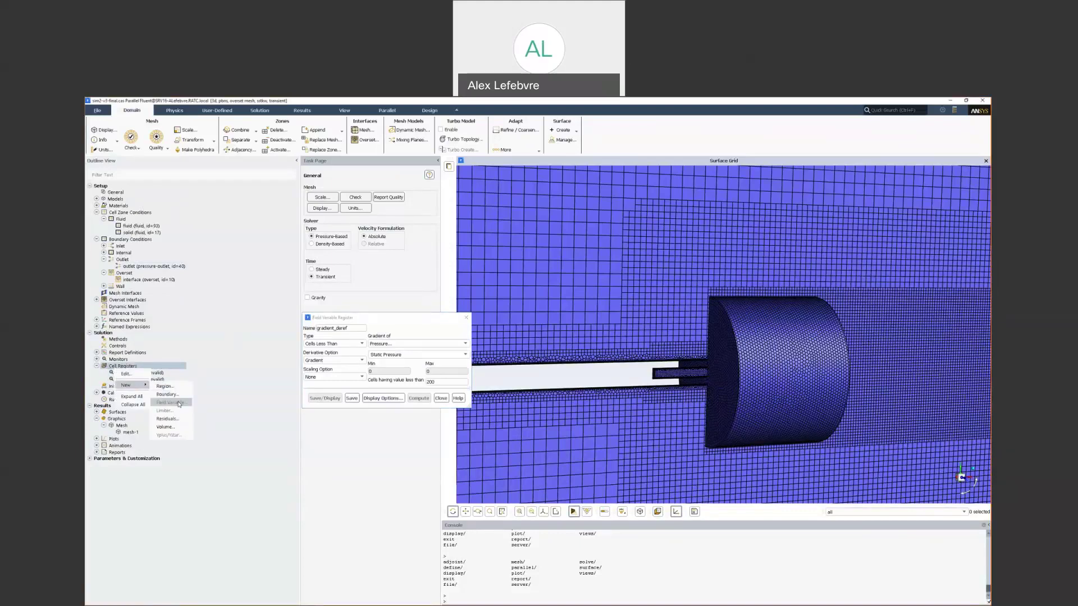
click(361, 458)
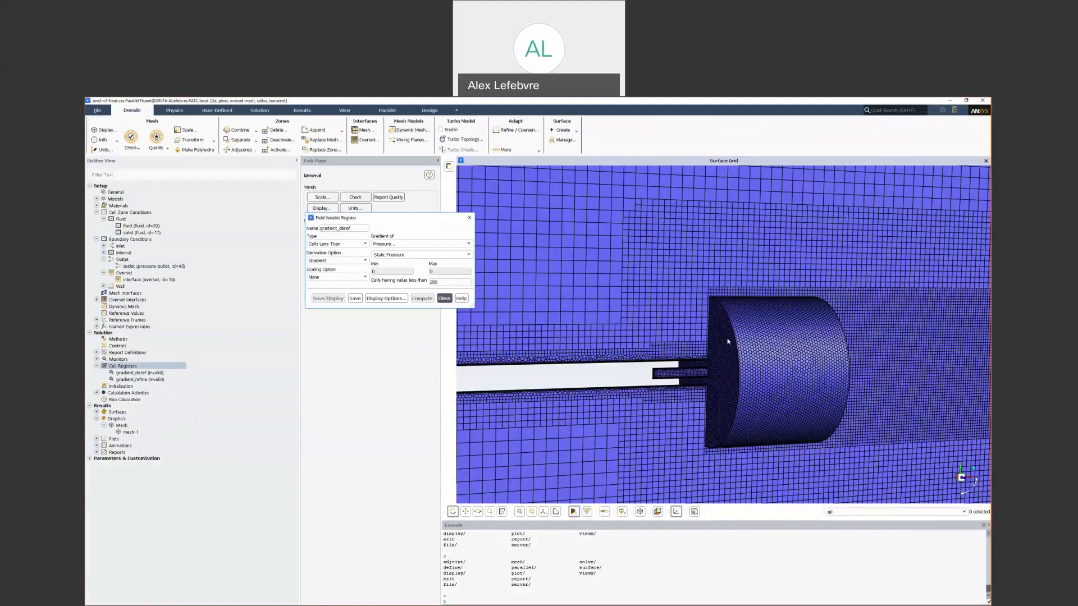
click(445, 283)
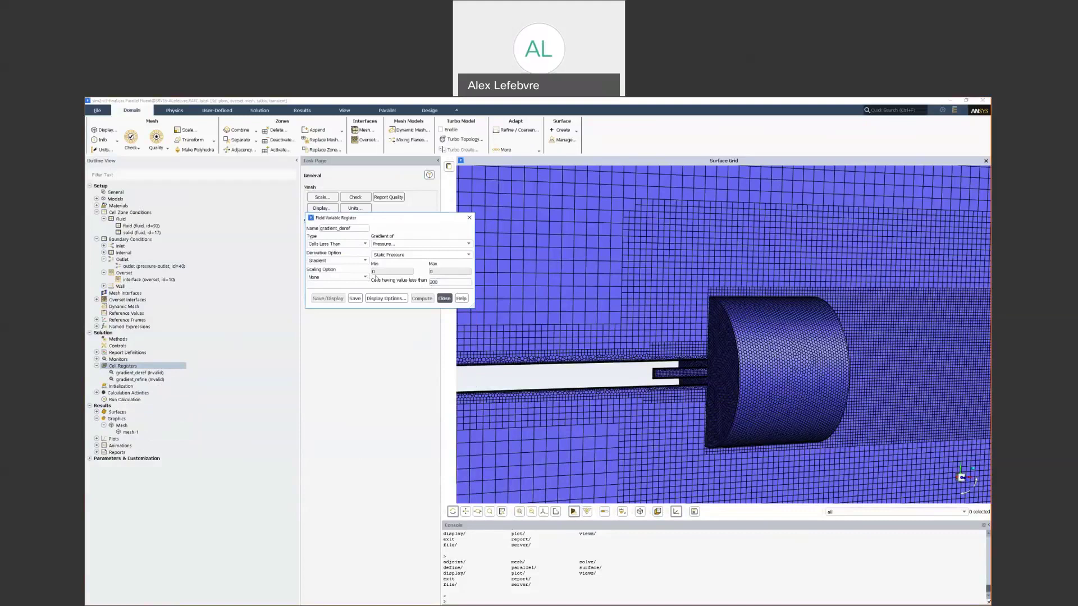
click(347, 263)
click(445, 298)
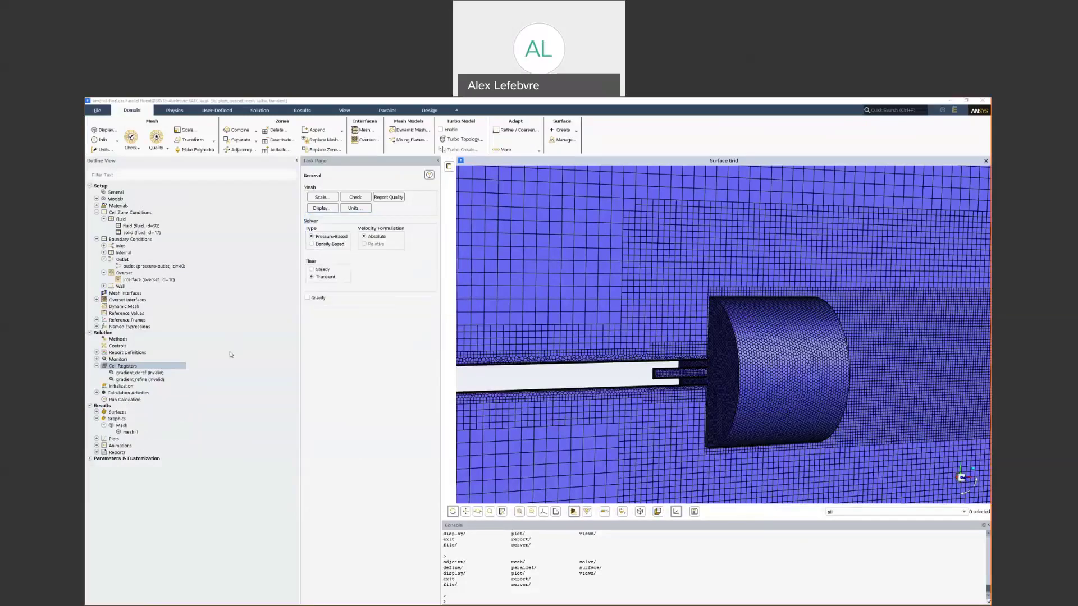
Review the gradient_refine register and the refinement, coarsening and dynamic adaption controls, closing both without changes
double_click(140, 380)
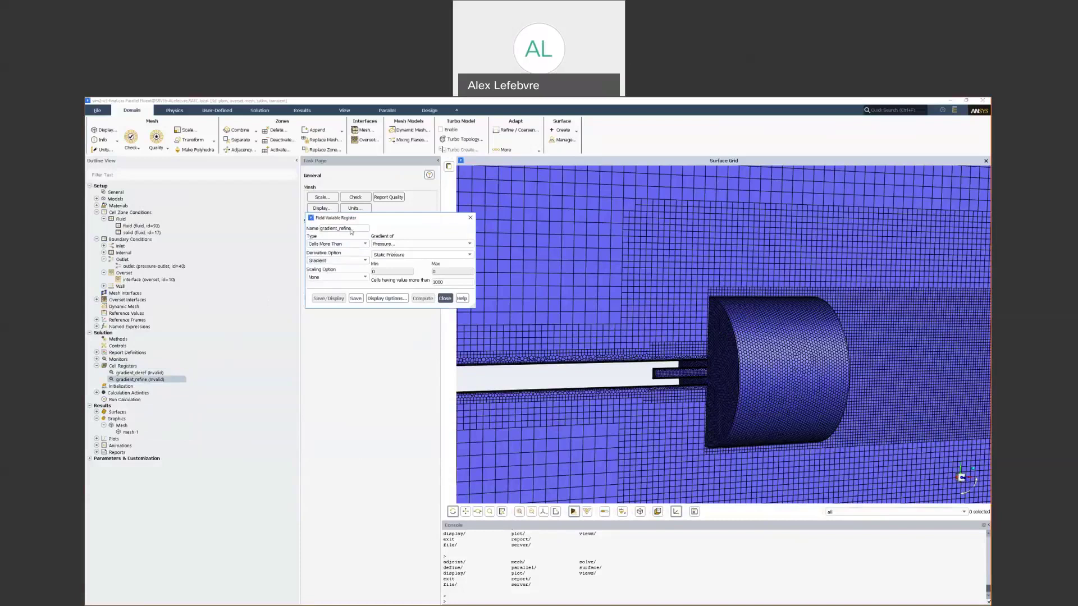
click(445, 299)
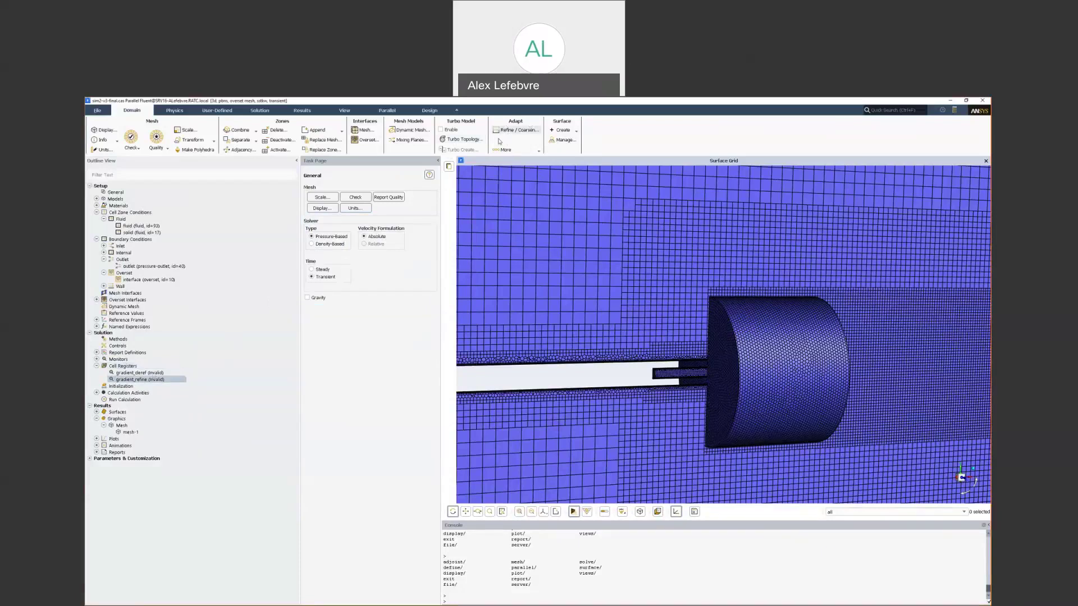
click(521, 131)
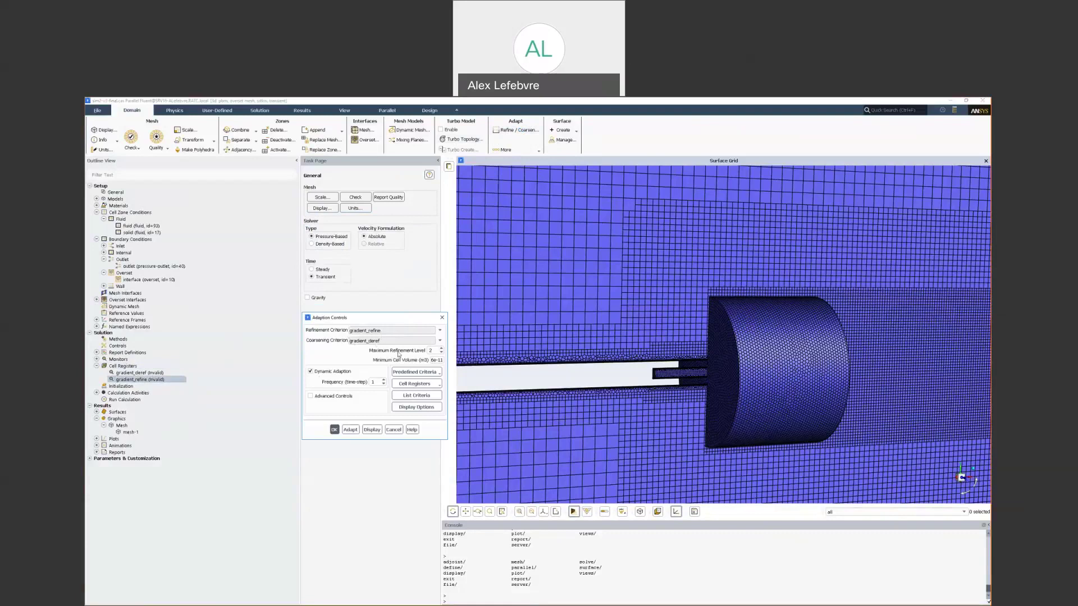
click(393, 431)
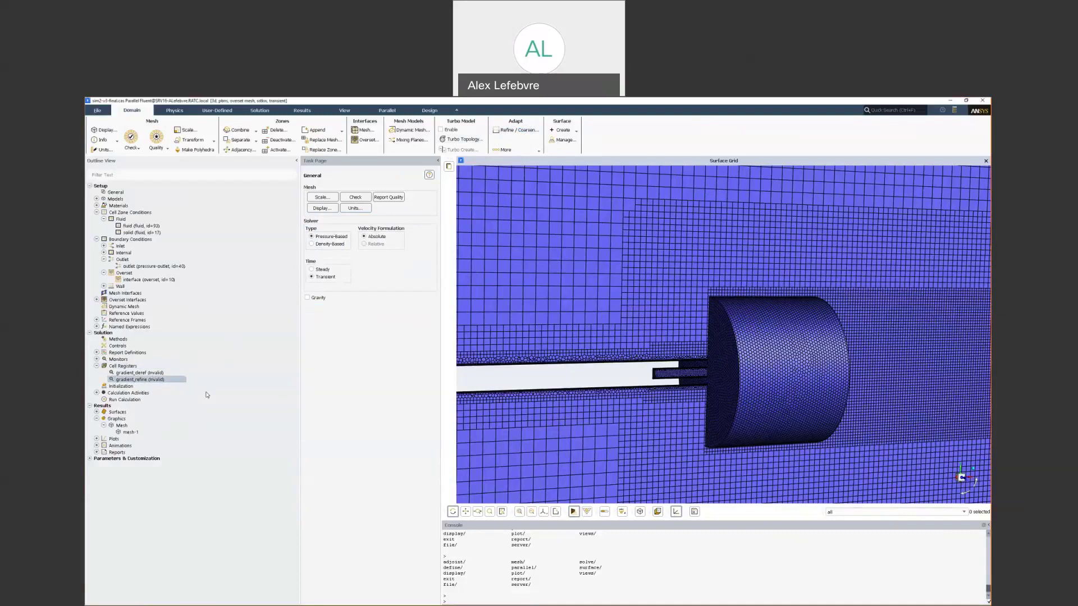
Switch to the PowerPoint slide on polyhedral unstructured mesh adaption and return to the Fluent session
mouse_move(615, 102)
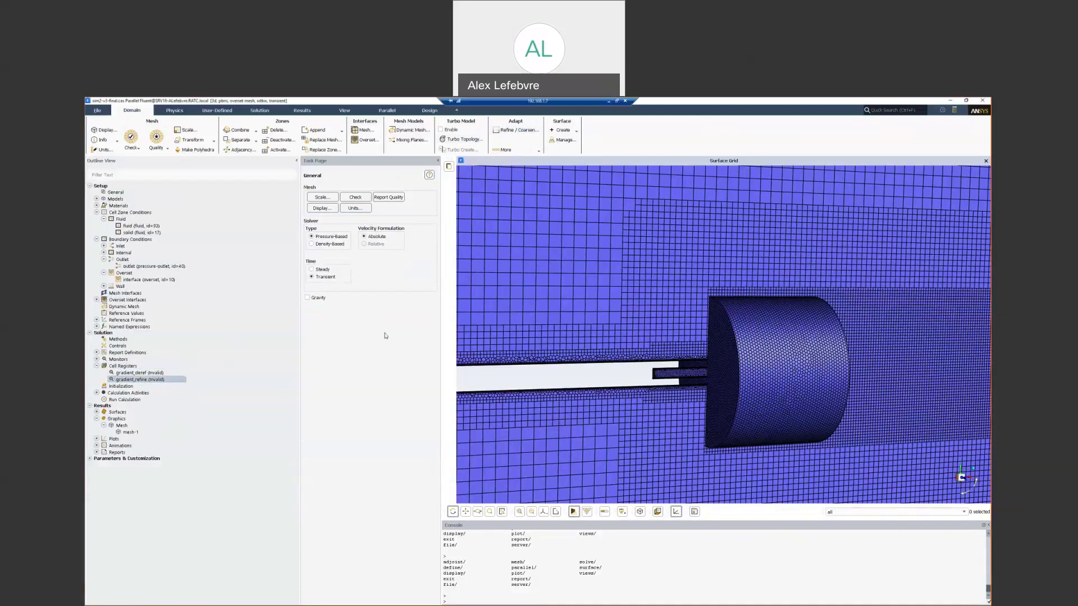
click(609, 102)
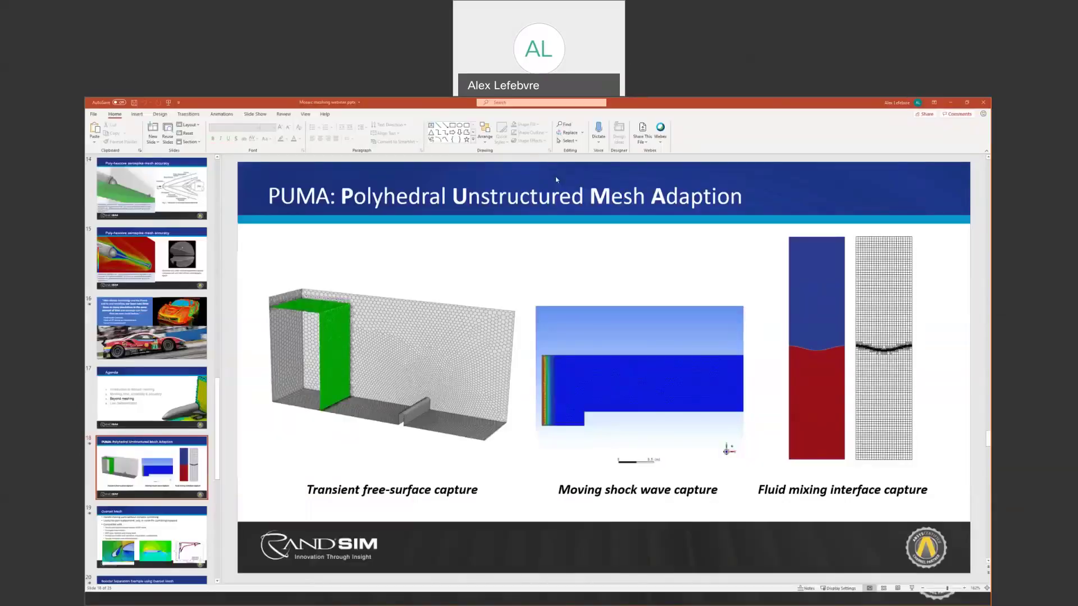
key(ctrl+alt+Tab)
click(603, 246)
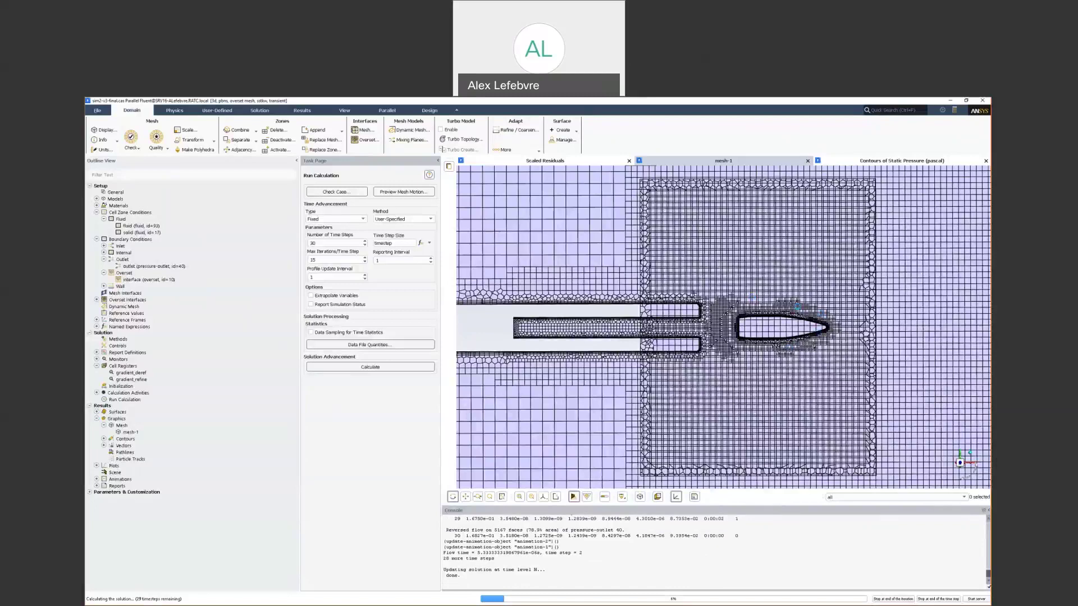
Compare the static pressure contours, the adapted mesh-1 view and the scaled residuals while the transient calculation runs
click(880, 163)
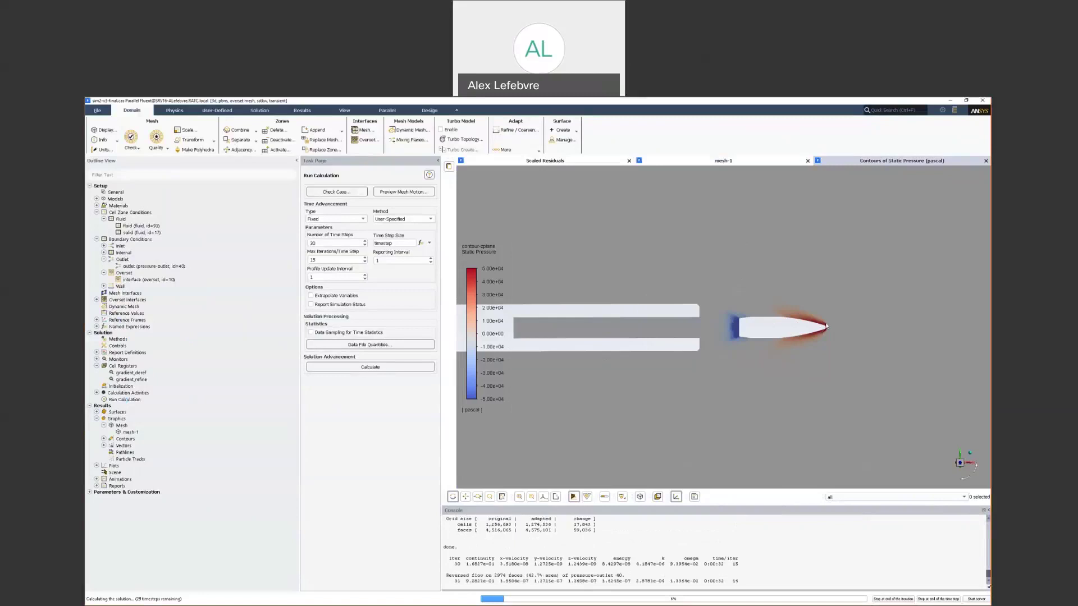
click(747, 162)
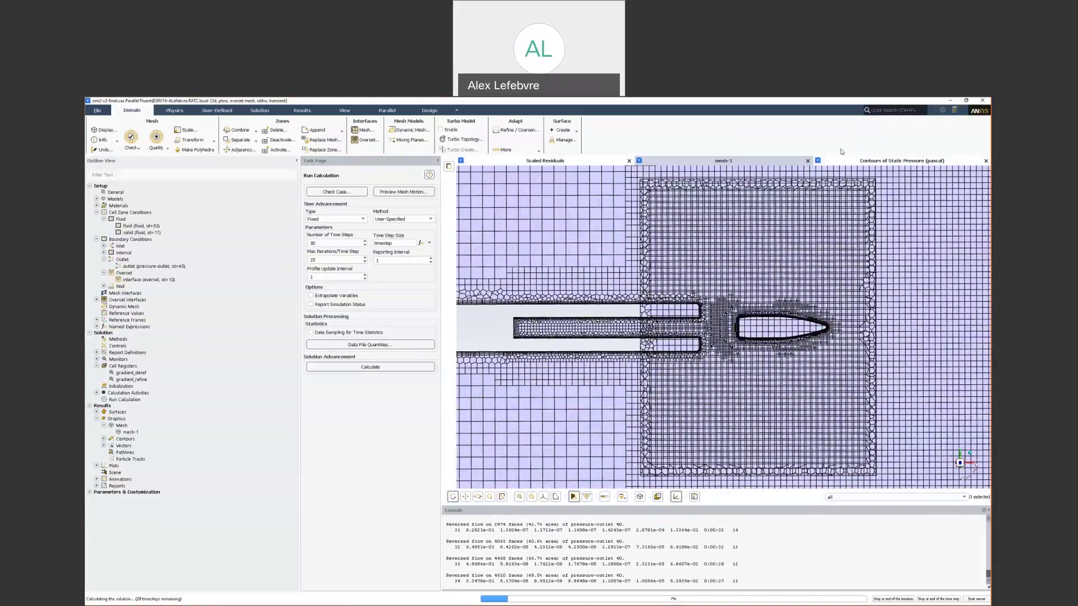
click(868, 162)
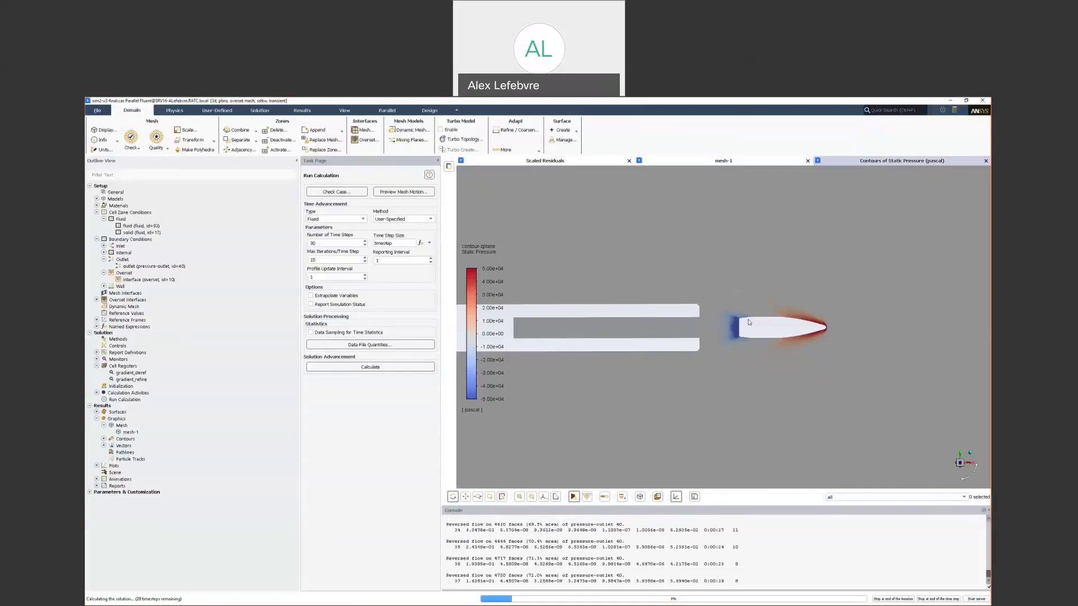
click(537, 161)
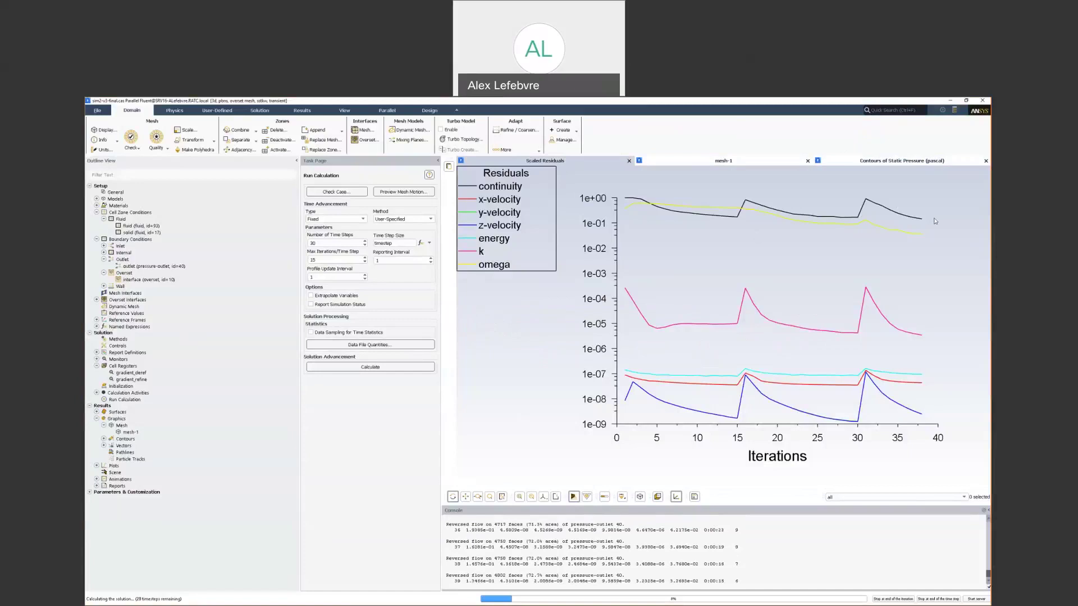
click(901, 163)
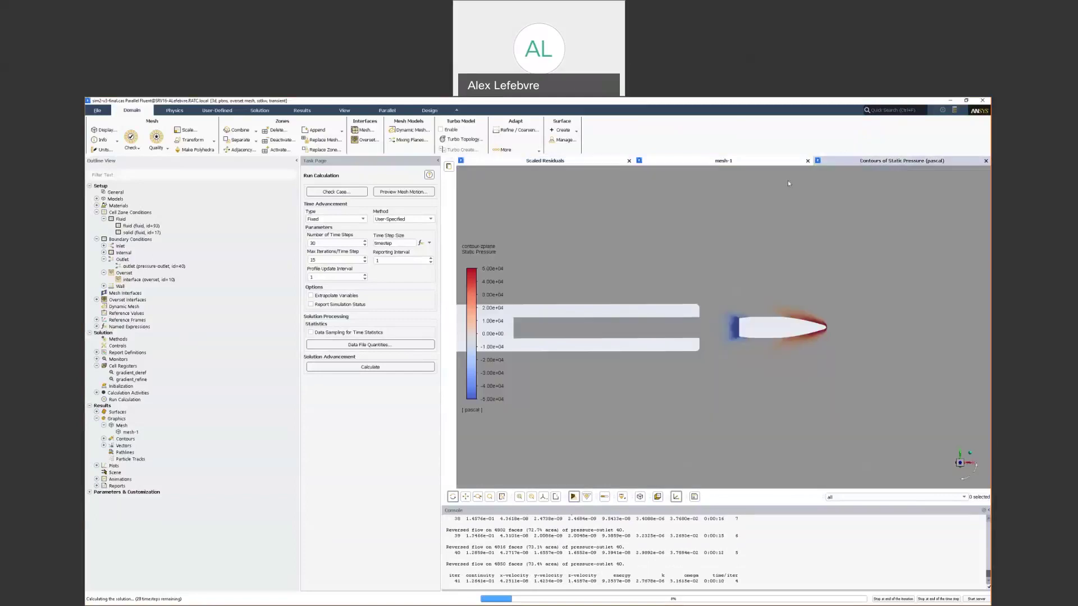
click(757, 162)
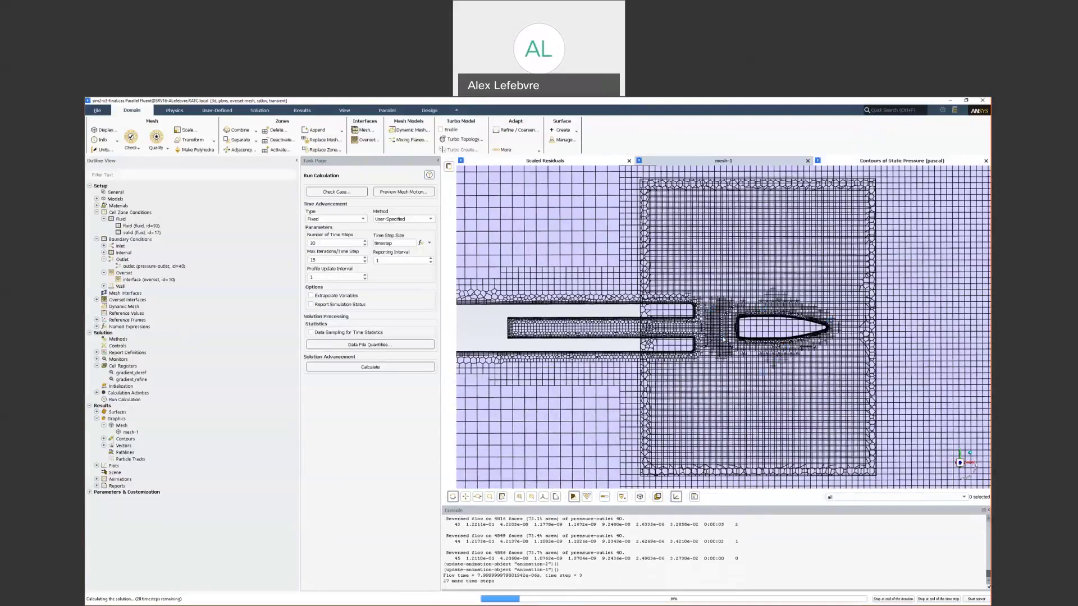
click(866, 163)
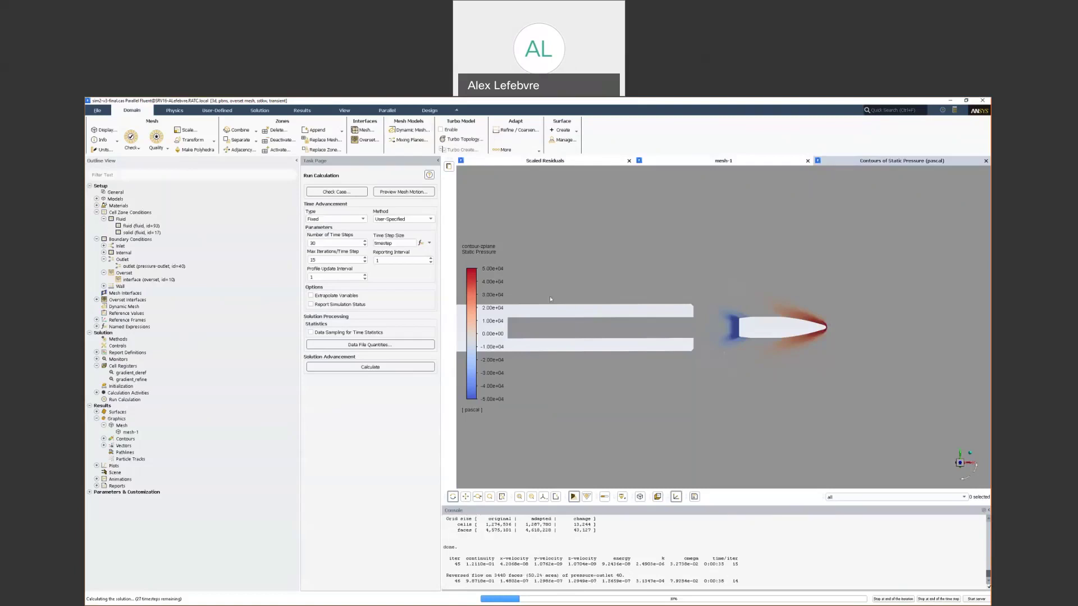
Switch to the mesh-adaptation-FINAL folder window
key(alt+Tab)
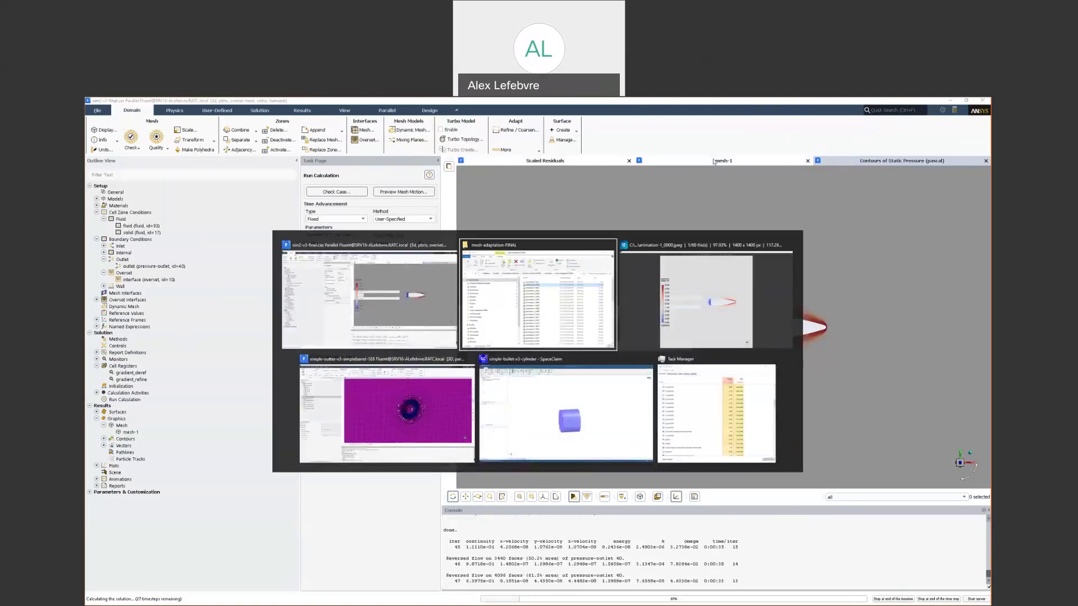